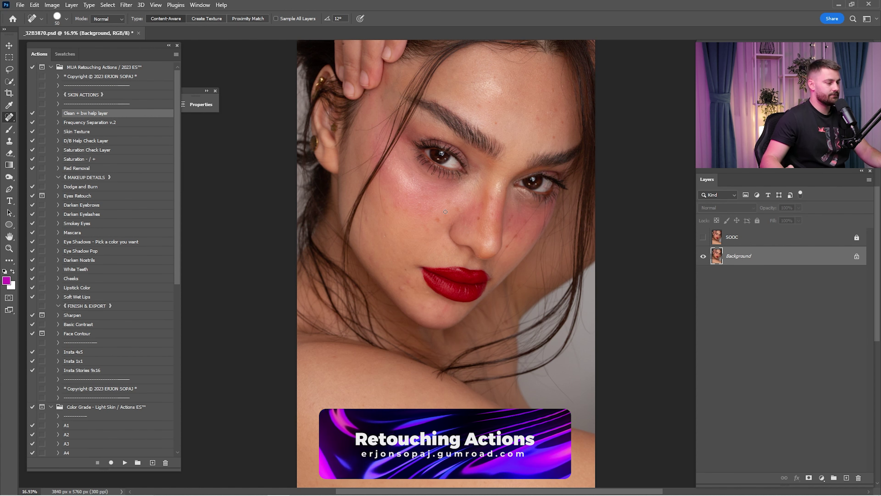
- Run the "Clean + bw help layer" action from the MUA Retouching Actions set and hide the Black & White Help Layer
click(102, 68)
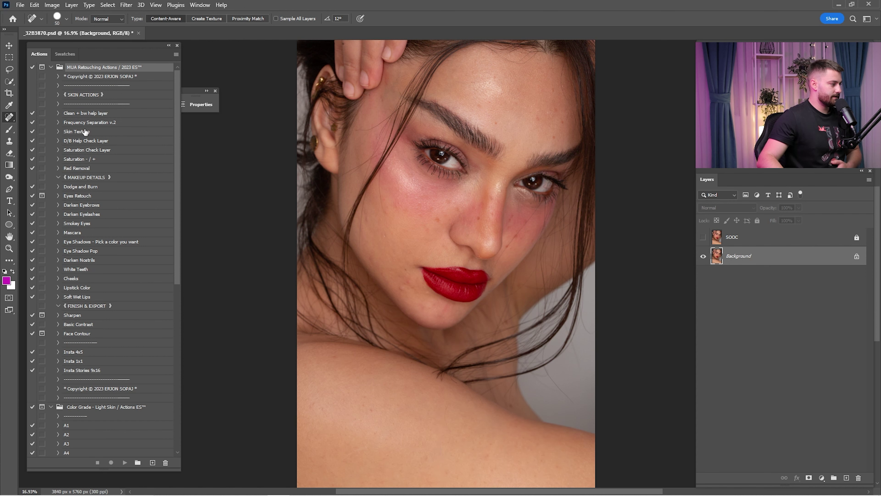
click(85, 114)
click(125, 462)
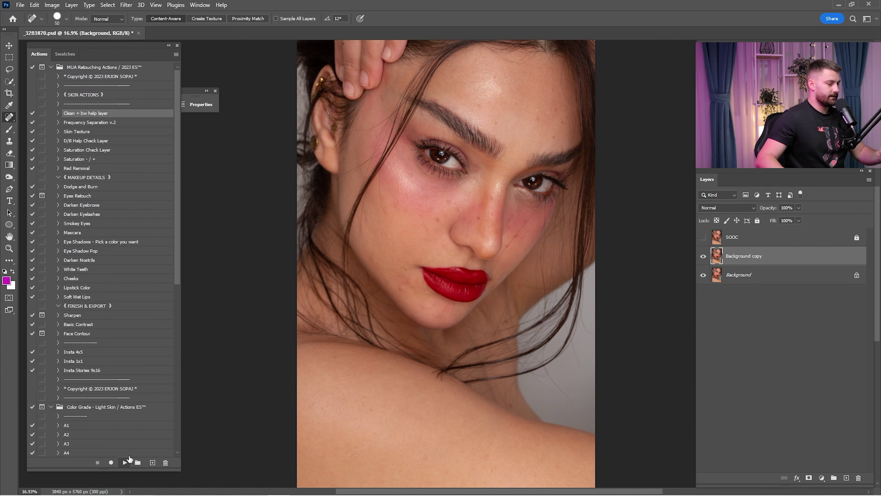
click(704, 268)
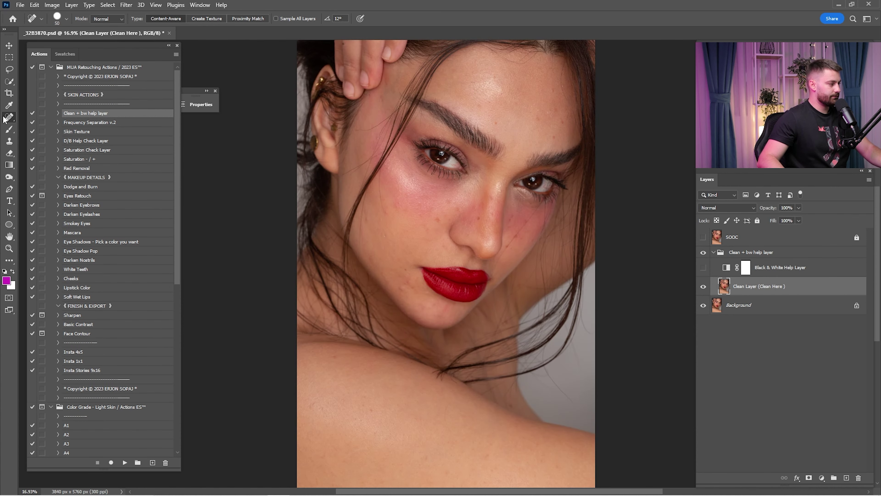
- Remove fine stray hairs and small flaws on the cheek beside the loose hair strand with the Spot Healing Brush
key(z)
mouse_move(386, 236)
mouse_down()
mouse_move(431, 253)
mouse_move(432, 229)
mouse_up()
key(j)
drag(430, 213, 445, 299)
drag(445, 243, 435, 212)
drag(434, 205, 437, 265)
drag(437, 267, 433, 177)
drag(426, 143, 435, 239)
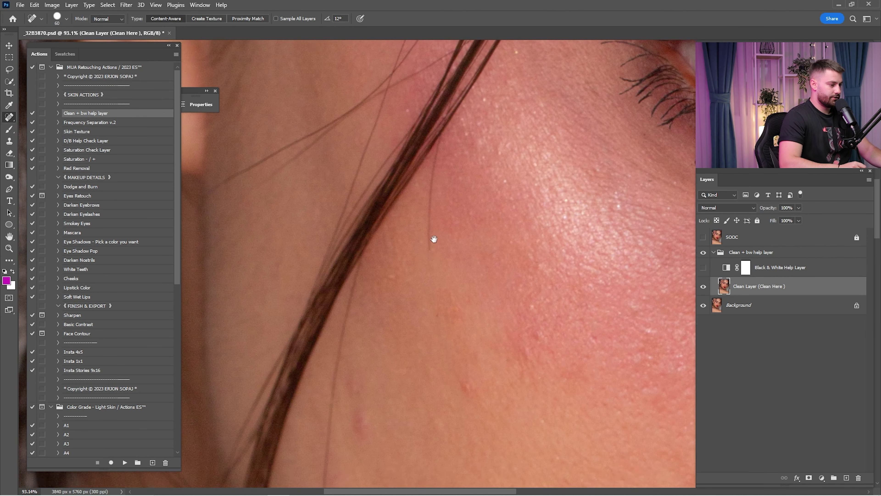
- Heal the thin vertical hair and nearby skin flaws on the cheek just inside the dark strand
drag(432, 272, 436, 176)
drag(415, 284, 437, 199)
drag(423, 219, 420, 234)
drag(414, 289, 421, 201)
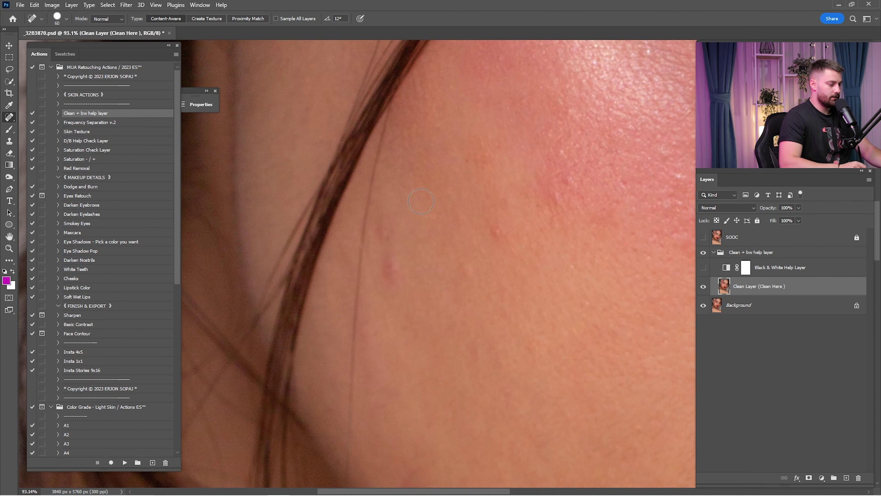
- Patch the red blemishes on the cheek with clean neighbouring skin using the Patch tool
key(shift+j)
drag(512, 239, 494, 216)
mouse_move(498, 230)
mouse_down()
mouse_move(477, 272)
mouse_move(482, 283)
mouse_move(463, 258)
mouse_up()
key(ctrl+d)
drag(466, 271, 446, 273)
key(ctrl+d)
drag(385, 262, 399, 263)
drag(397, 274, 410, 259)
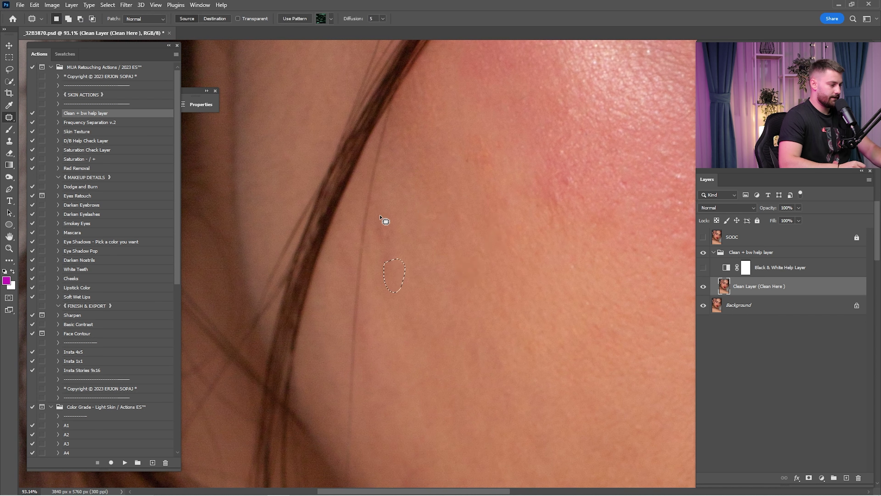
- Patch out the thin stray hair running parallel to the dark strand on the cheek
drag(380, 216, 404, 223)
drag(393, 231, 409, 208)
key(ctrl+d)
drag(370, 239, 358, 274)
drag(361, 280, 394, 279)
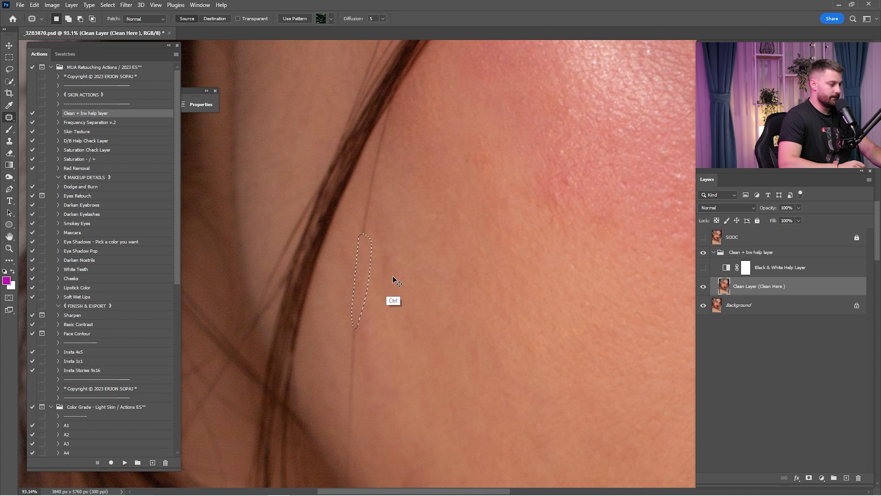
key(ctrl+d)
mouse_move(379, 245)
mouse_down()
mouse_move(400, 244)
mouse_move(394, 232)
mouse_move(390, 302)
mouse_move(374, 315)
mouse_move(400, 208)
mouse_up()
key(ctrl+d)
- Spot-heal small flaws on the lower cheek down toward the jawline
key(shift+j)
drag(403, 360, 460, 198)
drag(422, 250, 419, 338)
mouse_move(419, 338)
mouse_down()
mouse_move(427, 271)
mouse_move(426, 301)
mouse_up()
drag(542, 413, 414, 264)
drag(429, 277, 454, 324)
- Spot-heal the small marks on the skin between the jaw and the corner of the mouth
drag(557, 252, 557, 274)
mouse_move(535, 351)
mouse_down()
mouse_move(498, 263)
mouse_move(494, 273)
mouse_up()
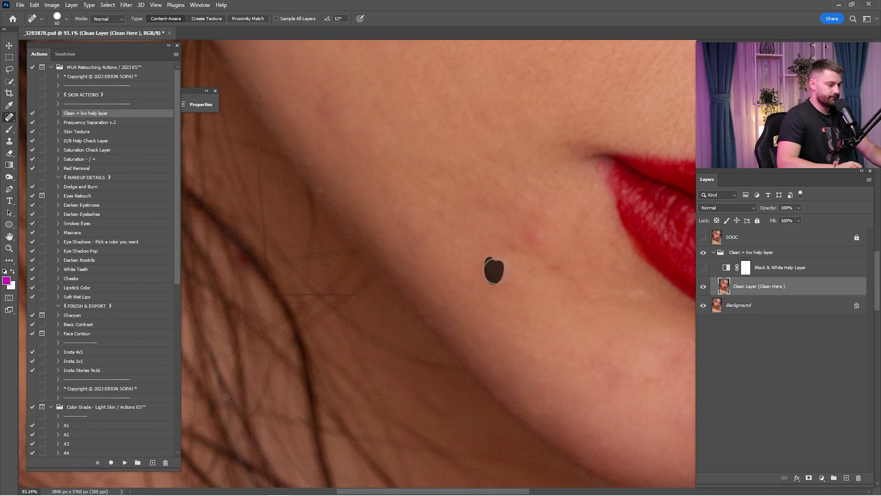
drag(511, 244, 509, 261)
drag(525, 306, 523, 319)
drag(524, 293, 396, 213)
drag(498, 289, 494, 301)
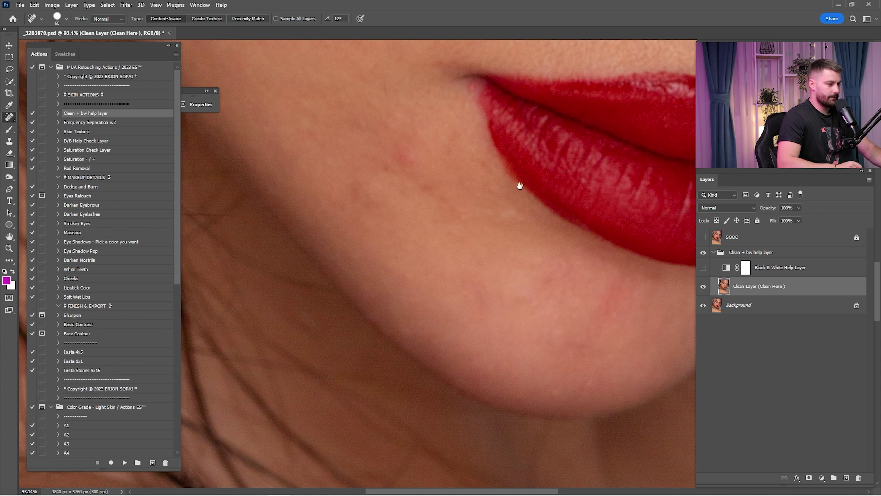
- Spot-heal small flaws on the cheek between the mouth, the nostril and the lower eyelashes
drag(480, 128, 465, 295)
drag(460, 254, 467, 258)
drag(640, 153, 540, 273)
scroll(547, 264, up, 6)
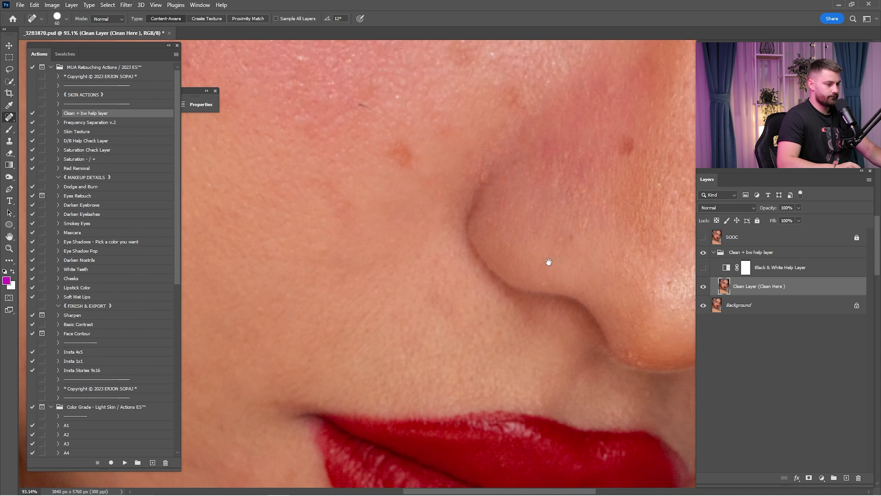
drag(407, 239, 394, 229)
scroll(492, 228, up, 3)
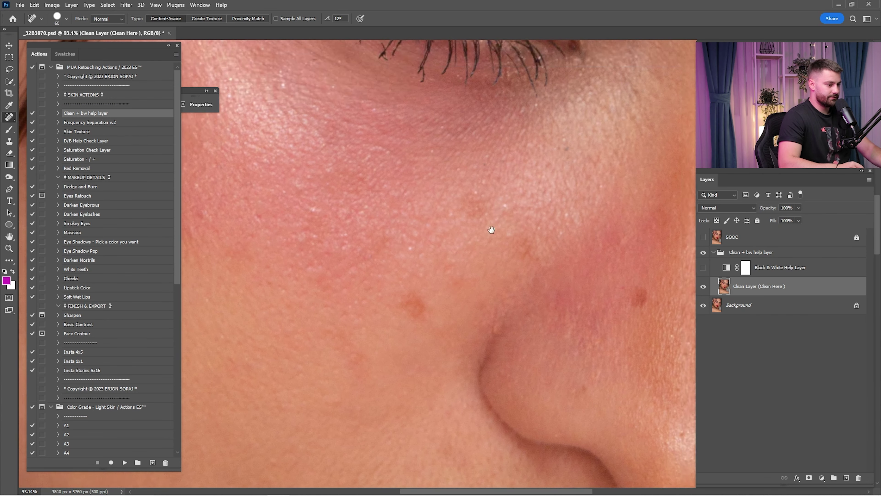
click(500, 232)
- Heal small imperfections on the skin around the inner corner of the eye and beneath it
drag(611, 131, 509, 255)
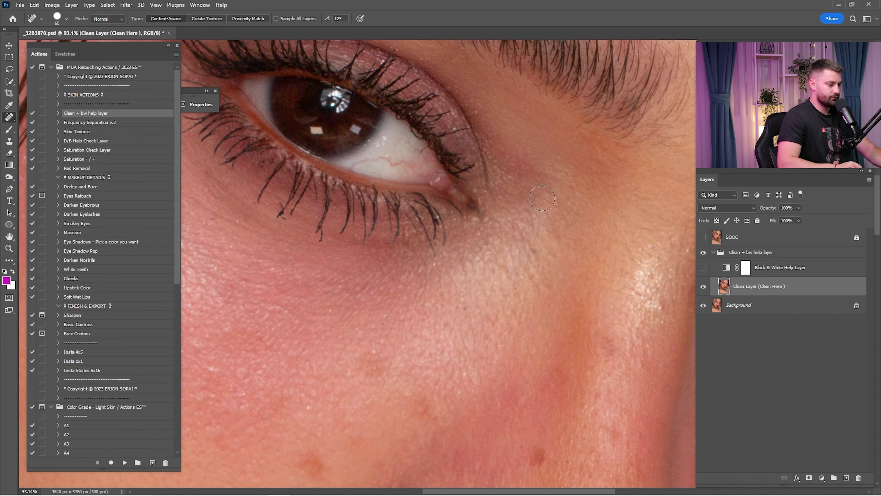
drag(440, 148, 540, 261)
mouse_move(497, 275)
mouse_down()
mouse_move(517, 273)
mouse_move(475, 274)
mouse_move(520, 282)
mouse_move(424, 289)
mouse_up()
- Spot-heal the small flaws between the outer eye corner and the hair strand, using a brush size of 40
key(j)
key(z)
drag(551, 234, 521, 231)
drag(506, 146, 525, 267)
mouse_move(415, 203)
mouse_down()
mouse_move(428, 202)
mouse_move(447, 293)
mouse_move(419, 258)
mouse_move(427, 152)
mouse_move(468, 218)
mouse_up()
key(j)
key(])
drag(453, 267, 441, 245)
click(370, 287)
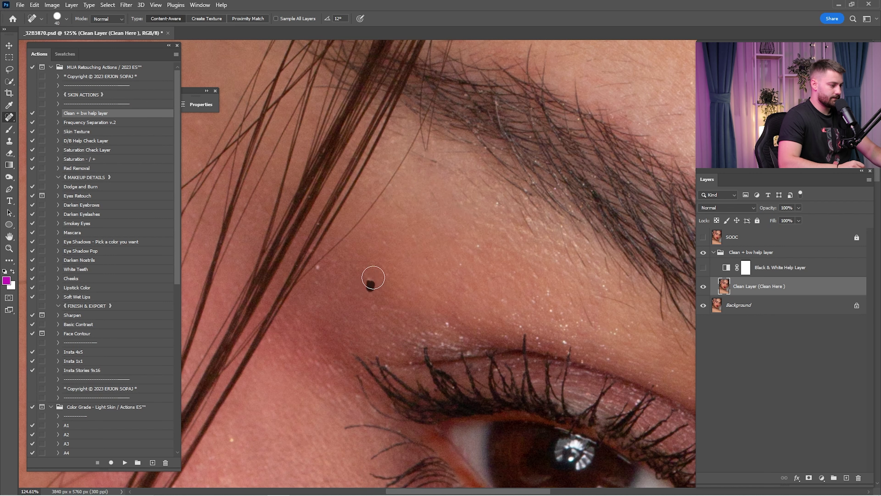
drag(359, 264, 403, 292)
drag(354, 306, 376, 282)
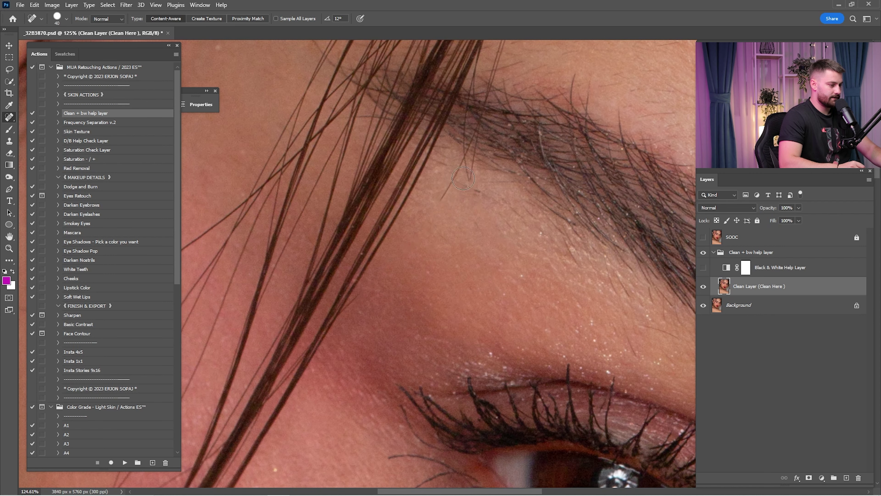
- Remove the stray hairs under the eyebrow, from its tail along the arch above the eyelid
drag(451, 204, 465, 147)
drag(467, 187, 479, 191)
mouse_move(470, 180)
mouse_down()
mouse_move(467, 165)
mouse_move(473, 177)
mouse_up()
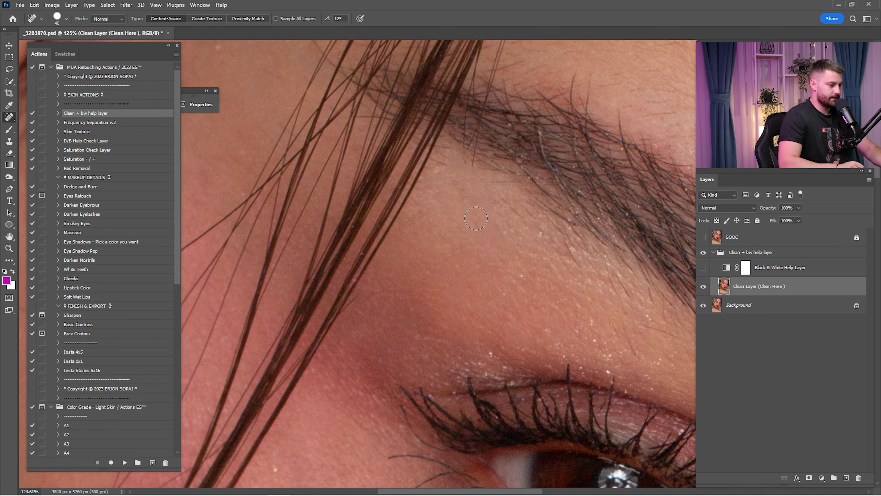
drag(544, 241, 455, 196)
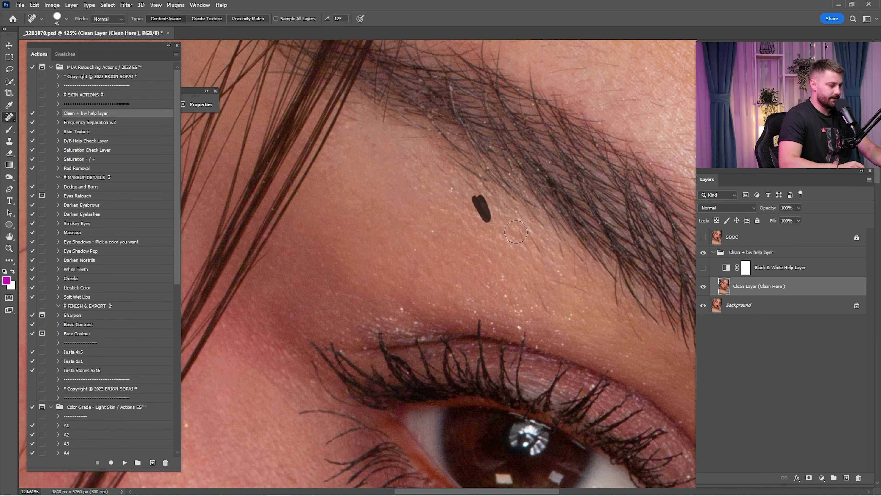
scroll(503, 218, down, 1)
scroll(503, 219, right, 2)
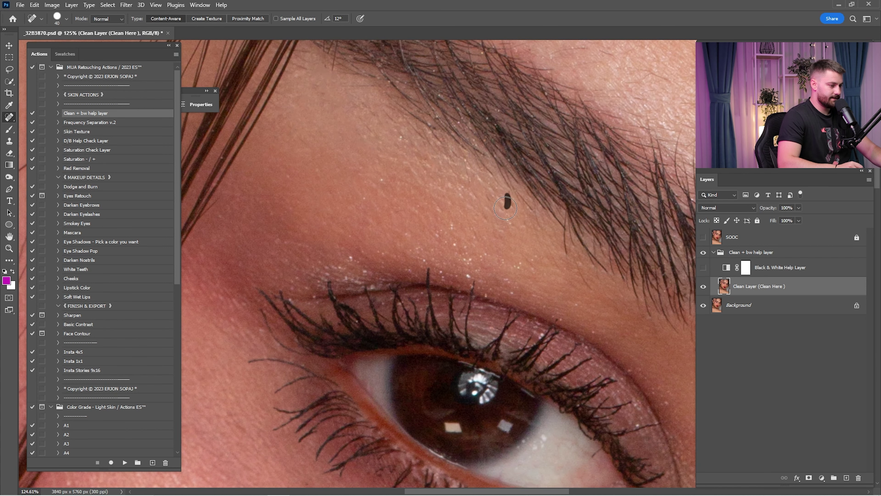
drag(548, 233, 474, 176)
drag(502, 211, 523, 238)
drag(625, 295, 481, 230)
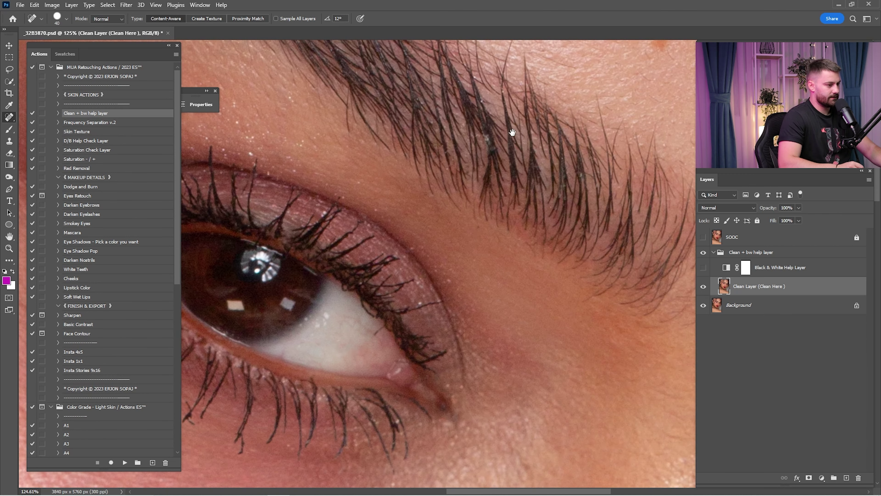
- Heal the short stray hairs on the forehead above the eyebrow, along the inner edge of the strand
drag(513, 132, 486, 306)
drag(512, 185, 569, 320)
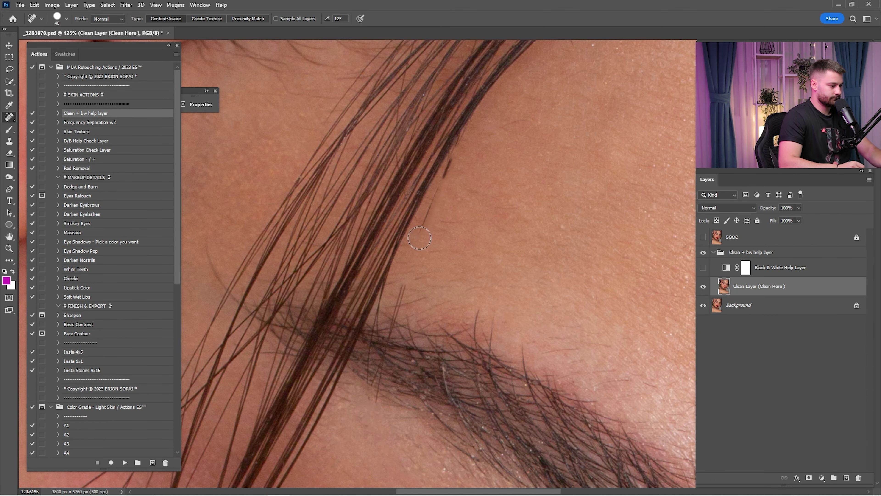
drag(445, 176, 458, 140)
drag(541, 115, 372, 330)
mouse_move(555, 142)
mouse_down()
mouse_move(507, 143)
mouse_move(375, 302)
mouse_up()
drag(473, 194, 450, 203)
- Spot-heal the small marks on the forehead just below the hairline
drag(542, 132, 382, 337)
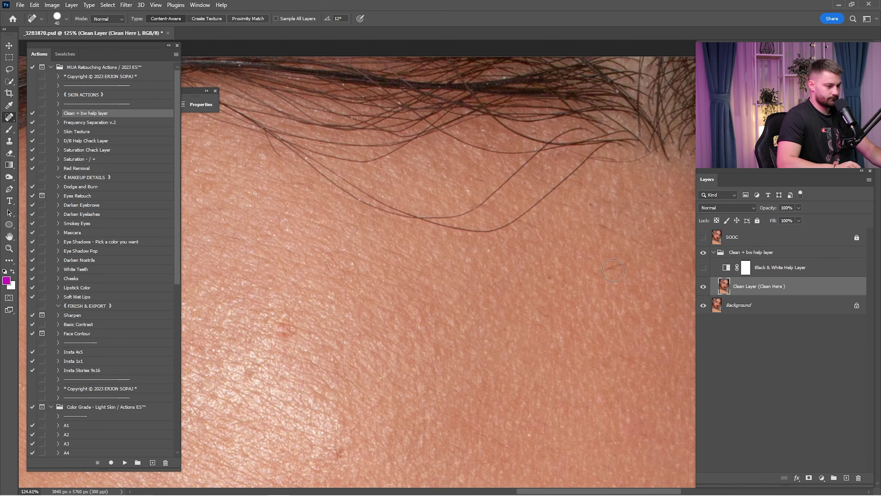
click(614, 271)
drag(493, 181, 541, 185)
click(539, 187)
drag(523, 246, 534, 252)
- Heal small imperfections from the forehead down the face toward the nose and the far mouth corner
mouse_move(660, 216)
mouse_down()
mouse_move(529, 197)
mouse_move(452, 59)
mouse_up()
mouse_move(470, 244)
mouse_down()
mouse_move(522, 372)
mouse_move(549, 406)
mouse_up()
drag(514, 382, 521, 139)
drag(573, 315, 518, 282)
drag(524, 226, 519, 311)
mouse_move(545, 354)
mouse_down()
mouse_move(525, 281)
mouse_move(431, 283)
mouse_up()
drag(431, 288, 493, 288)
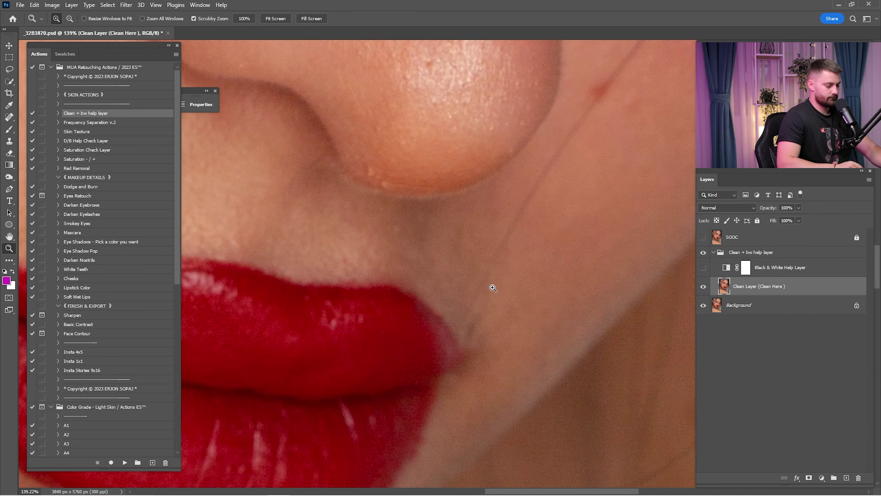
- Patch out the fine hair on the far cheek beside the nose with clean skin
drag(545, 146, 466, 299)
drag(604, 139, 491, 257)
key(j)
drag(569, 115, 490, 308)
drag(558, 243, 591, 193)
key(ctrl+d)
- Spot-heal the remaining small flaws on the far side of the face with a smaller brush
key(j)
mouse_move(569, 139)
mouse_down()
mouse_move(484, 248)
mouse_move(569, 104)
mouse_up()
drag(537, 233, 465, 233)
mouse_move(541, 243)
mouse_down()
mouse_move(500, 298)
mouse_move(562, 295)
mouse_up()
key(bracketleft)
- Patch the long thin stray hair on the temple with clean skin from beside it
drag(595, 139, 410, 220)
mouse_move(556, 244)
mouse_down()
mouse_move(486, 295)
mouse_move(489, 288)
mouse_up()
key(j)
drag(540, 191, 488, 326)
drag(527, 221, 479, 221)
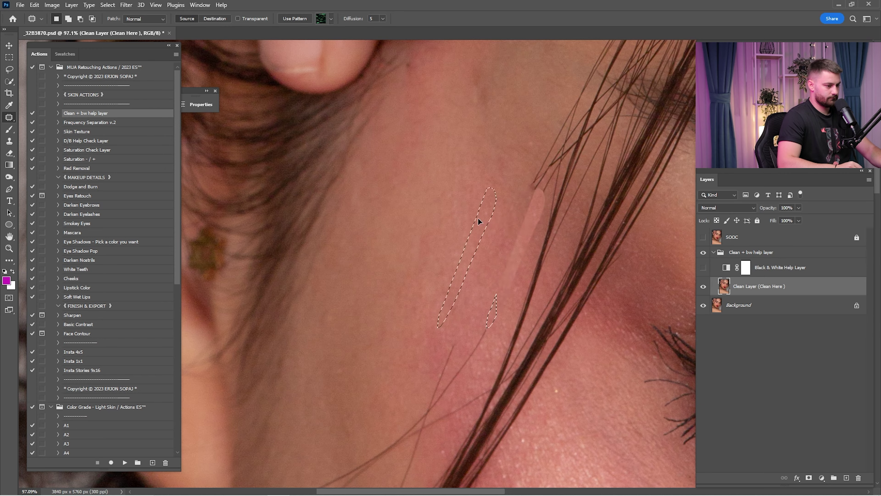
key(ctrl+d)
- Remove the remaining fine hairs on the temple next to the strand with the Spot Healing Brush
key(j)
drag(581, 168, 573, 184)
drag(541, 253, 479, 397)
key(j)
key(j)
drag(512, 260, 464, 292)
- Heal the short loose hair ends along the outer edge of the strand, up to the eyebrow tail and above
key(j)
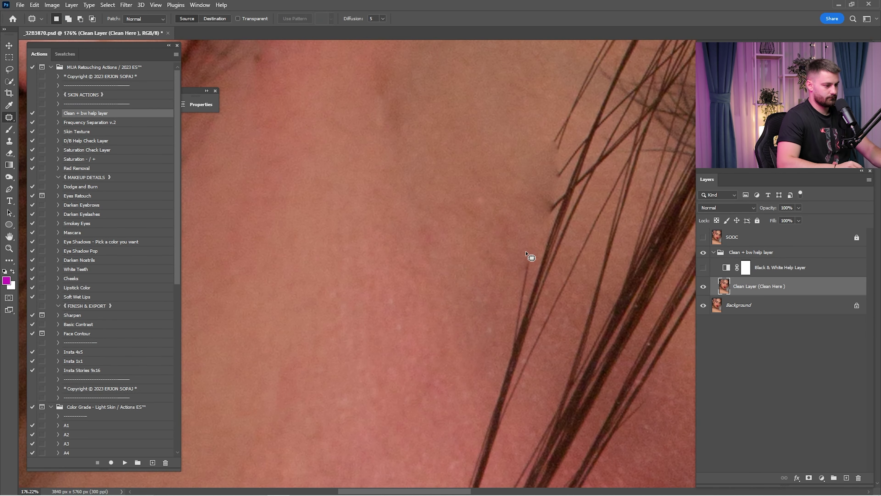
key(j)
drag(528, 261, 518, 328)
mouse_move(578, 153)
mouse_down()
mouse_move(539, 239)
mouse_move(569, 238)
mouse_up()
key(j)
drag(515, 233, 486, 306)
key(j)
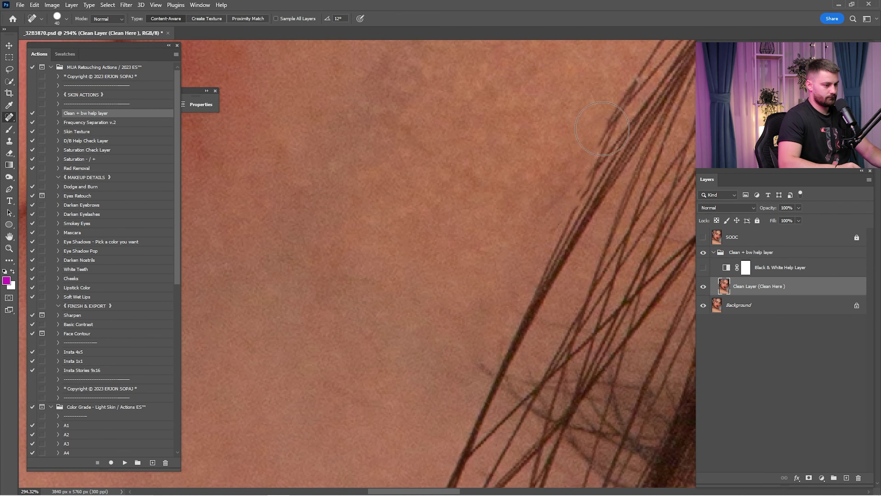
- Move the Black & White Help Layer above the "Clean + bw help layer" group, and merge the group with the Background
key(z)
key(ctrl+0)
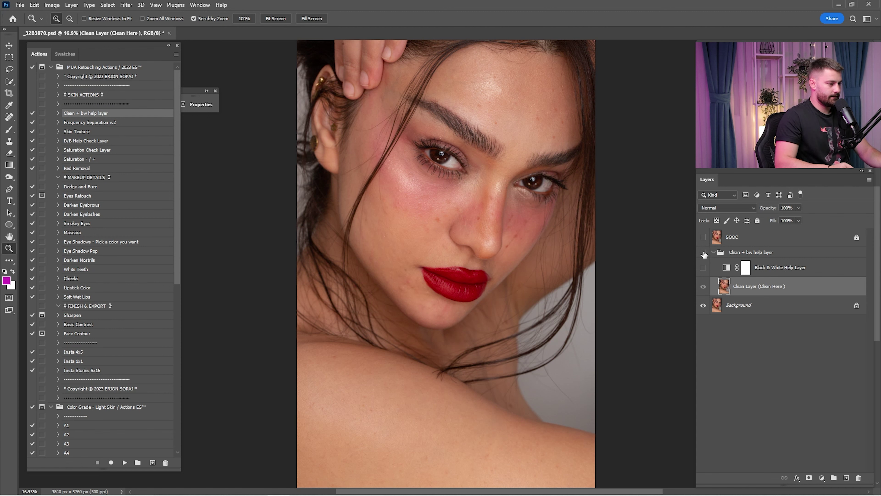
drag(768, 274, 776, 248)
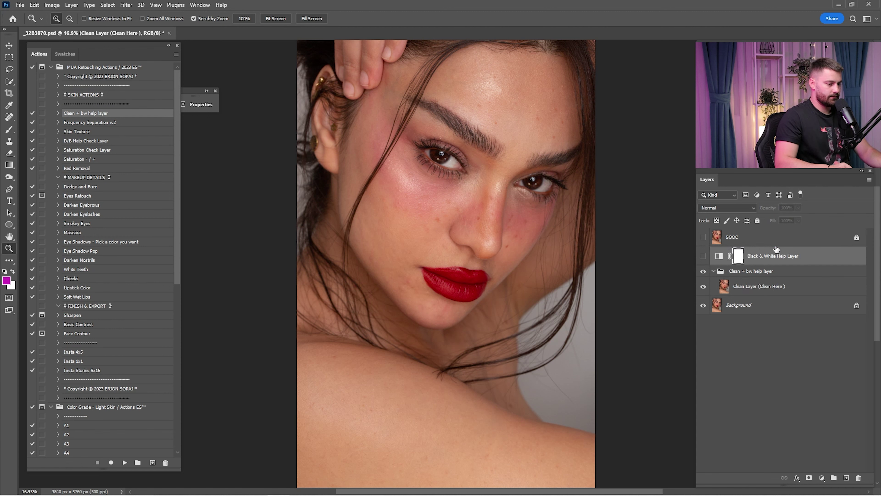
click(733, 274)
ctrl+click(741, 306)
right_click(754, 277)
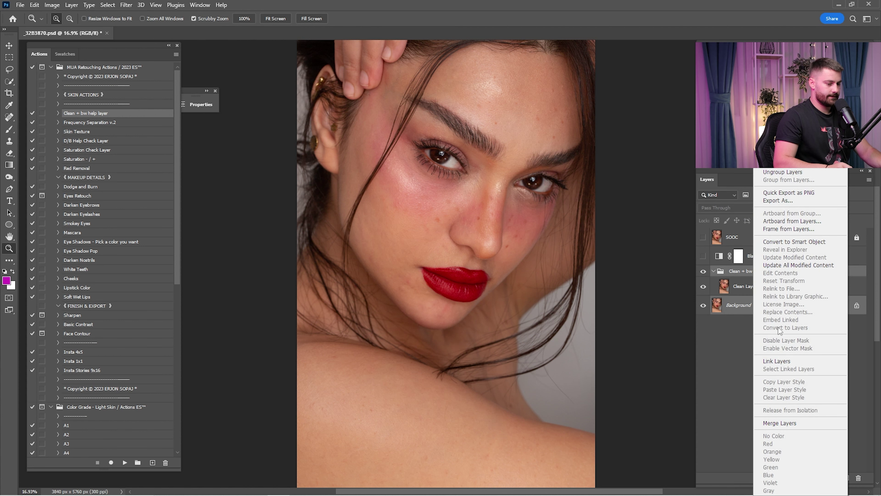
click(780, 423)
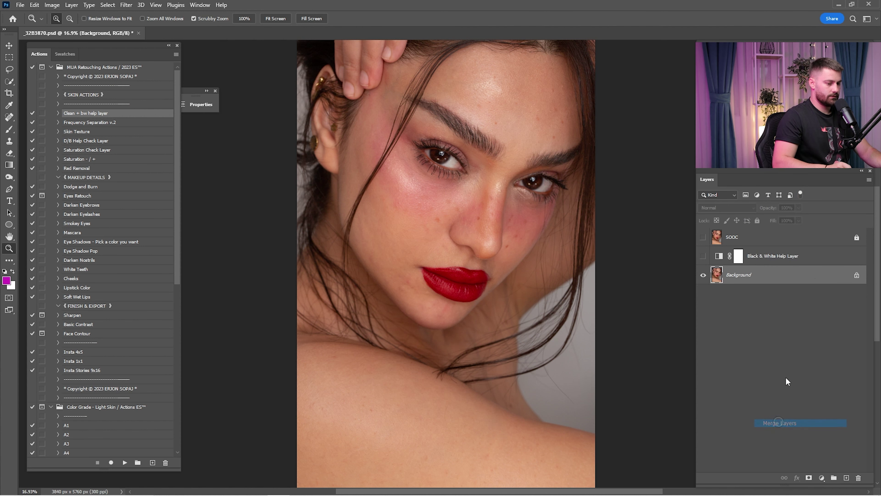
- Run the "Frequency Separation v.2" action and hide the Texture / High Frequency layer
click(89, 124)
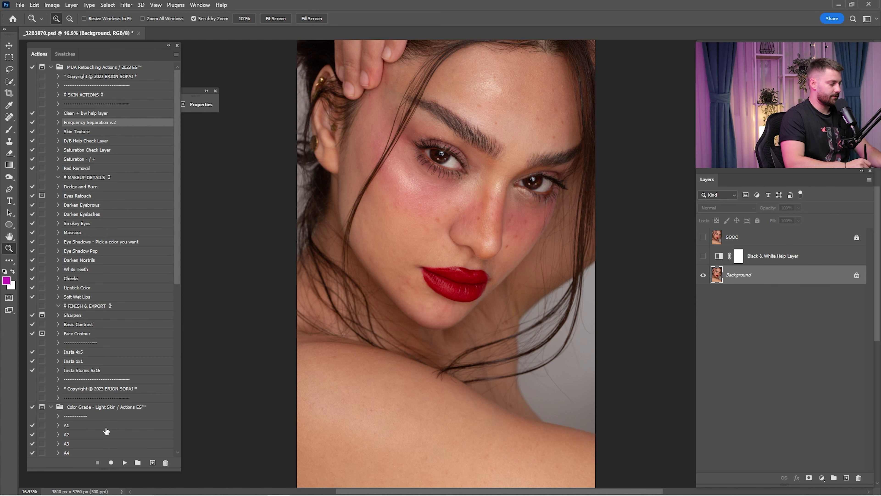
click(125, 463)
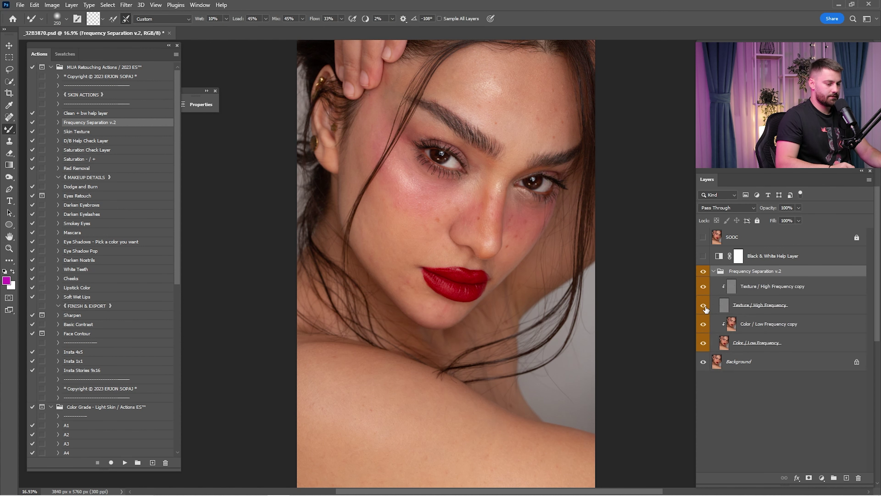
click(704, 305)
- Select the Color / Low Frequency copy layer and activate the Mixer Brush tool for it
click(751, 314)
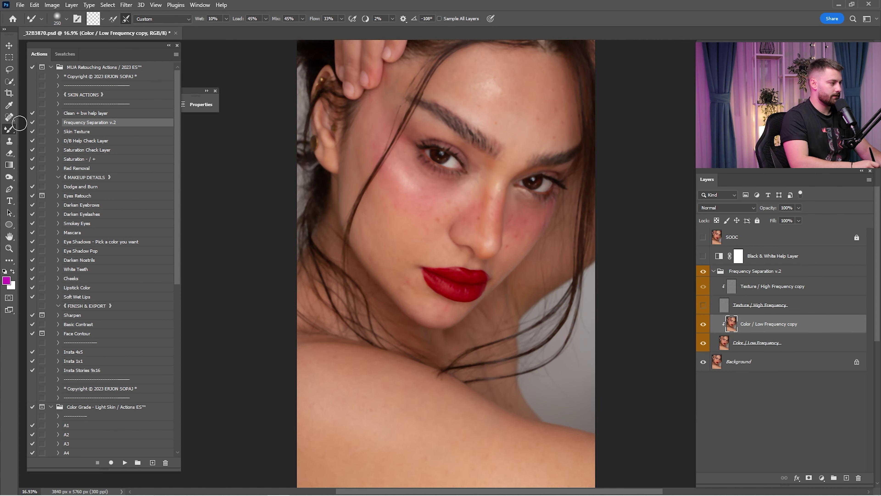
right_click(13, 130)
click(38, 138)
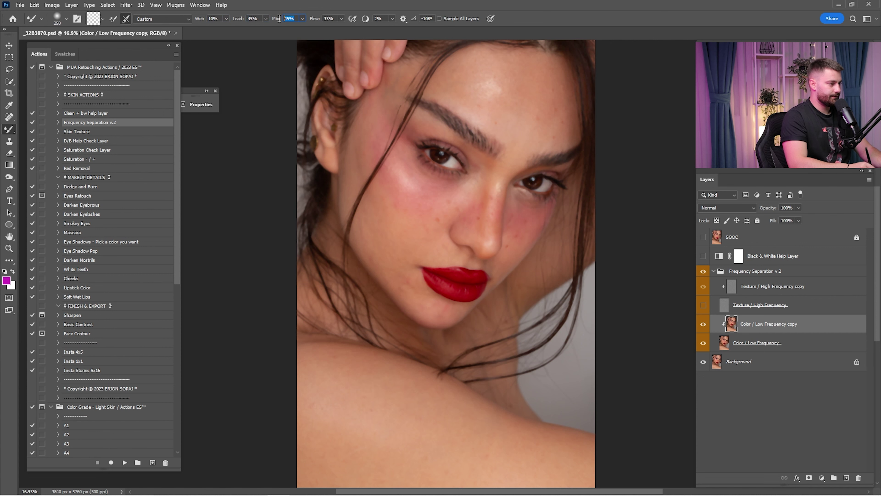
- Try a Mixer Brush stroke at size 500 on the forehead and undo it
key(z)
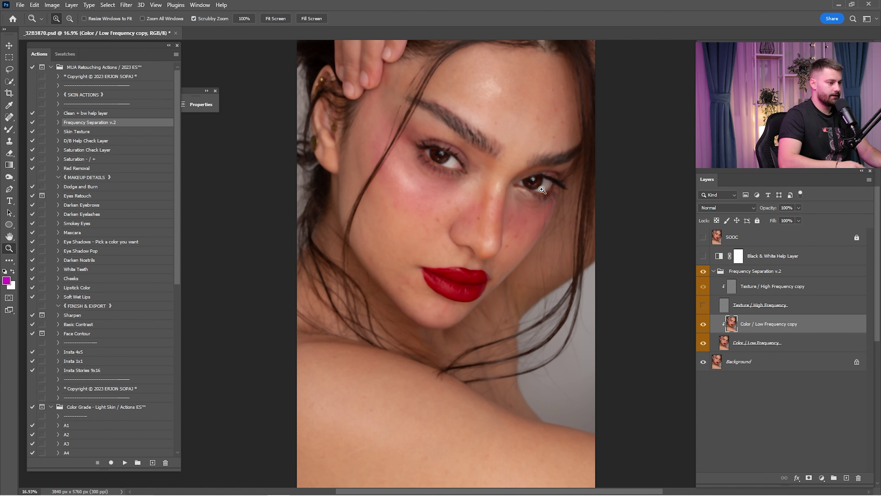
mouse_move(518, 205)
mouse_down()
mouse_move(524, 207)
mouse_move(515, 188)
mouse_up()
key(b)
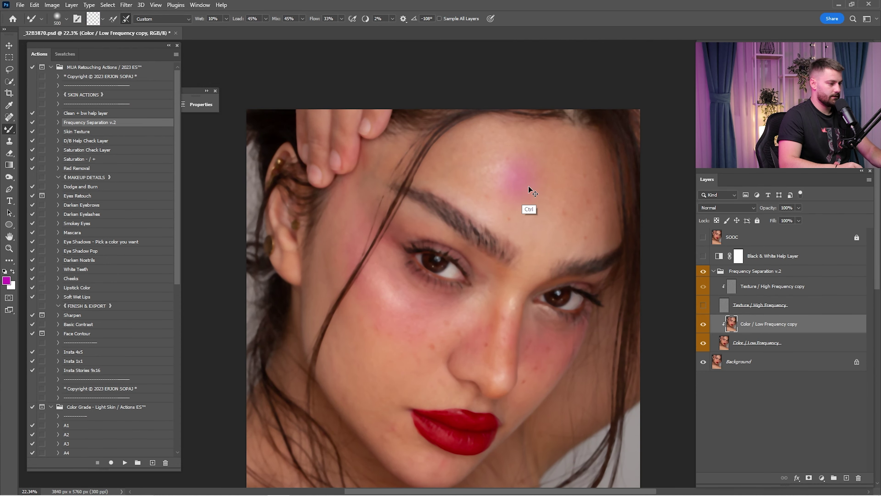
key(ctrl+z)
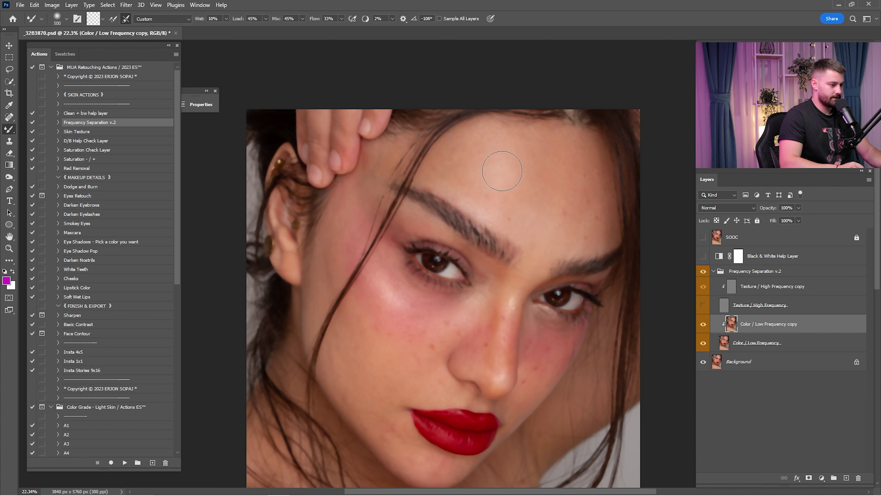
- Compare the portrait with the Texture / High Frequency layer shown and hidden, leaving that layer hidden
scroll(494, 181, up, 2)
scroll(485, 184, down, 2)
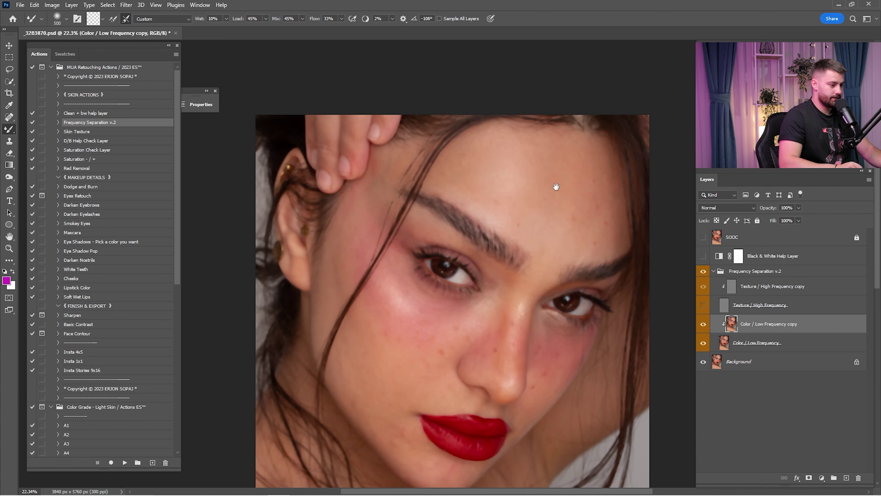
click(702, 306)
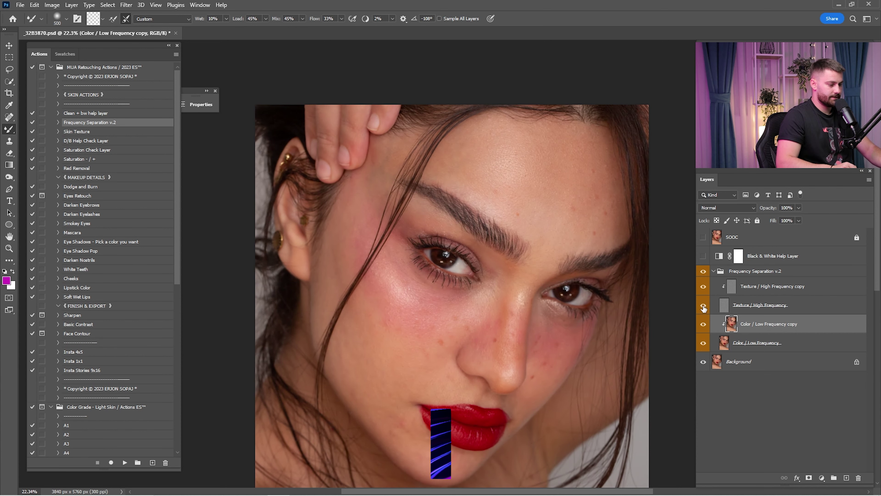
click(703, 306)
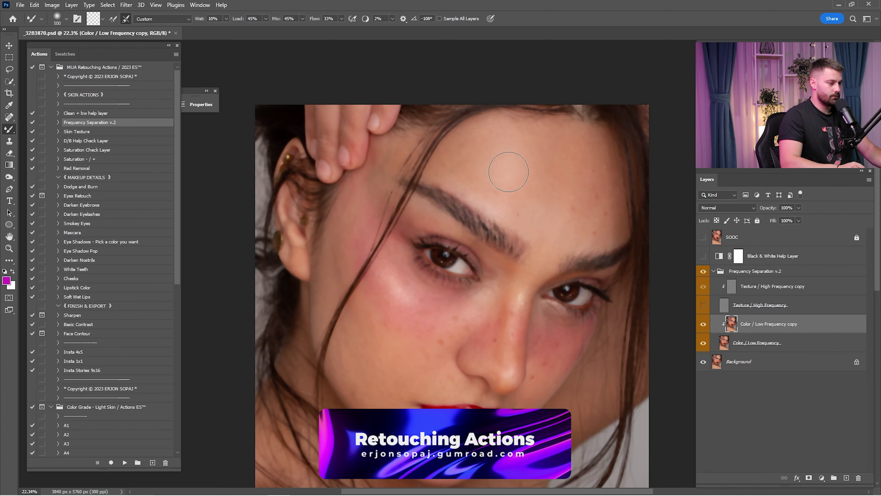
- Smooth the skin tones of the cheek, jawline and temple beside the ear with the Mixer Brush at size 400
scroll(485, 180, up, 2)
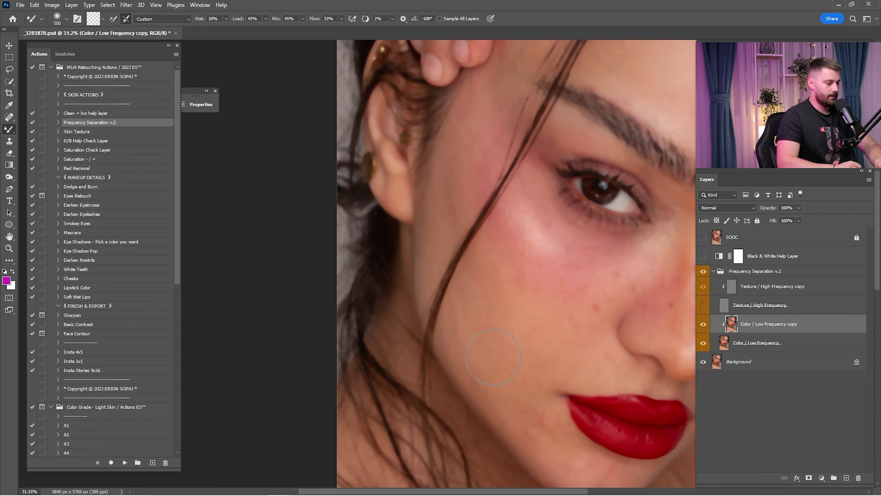
scroll(491, 323, down, 3)
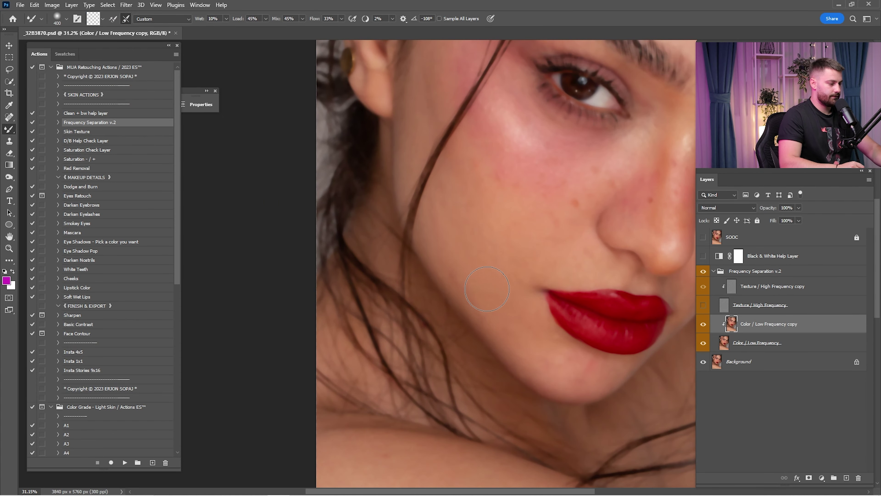
scroll(462, 255, up, 5)
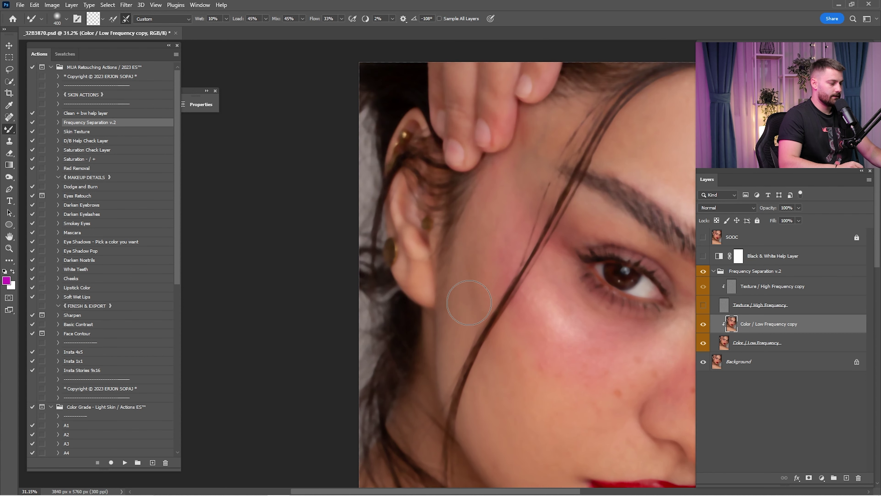
drag(570, 249, 513, 232)
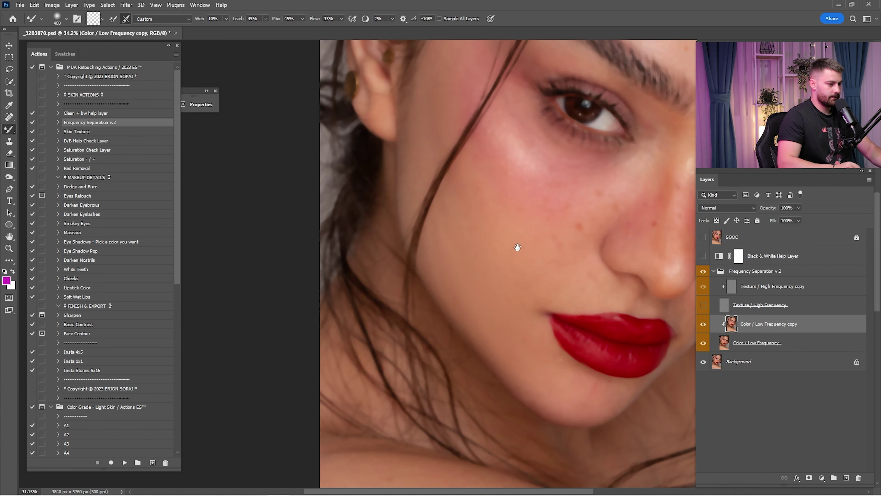
drag(517, 246, 525, 309)
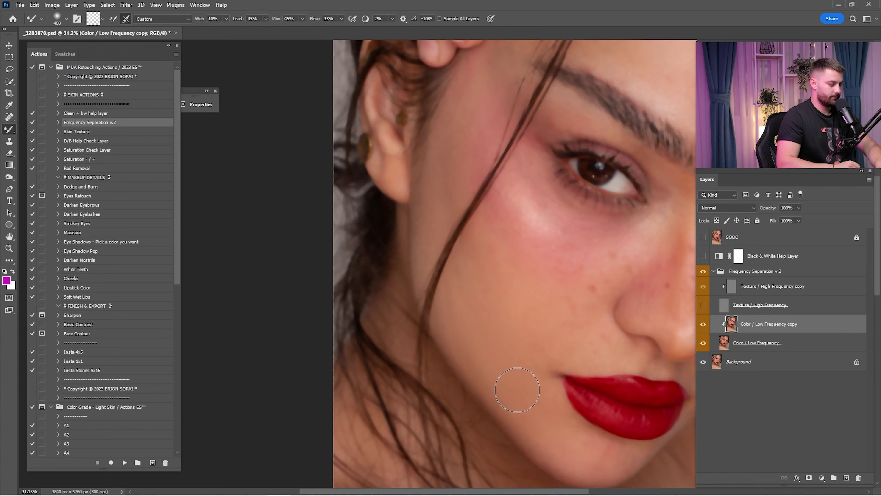
drag(480, 261, 504, 315)
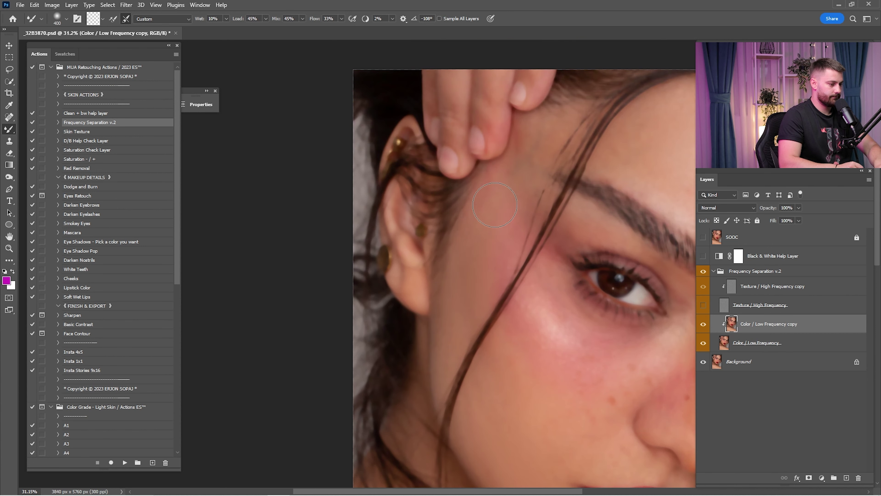
drag(495, 204, 490, 248)
drag(507, 202, 497, 226)
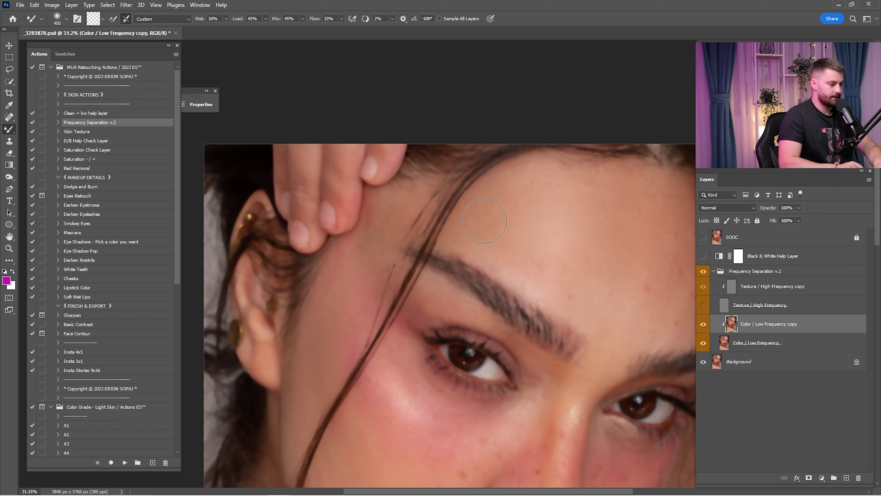
- Blend the forehead tones with the Mixer Brush at size 600 and the nose area at size 250
key(bracketright)
key(bracketright)
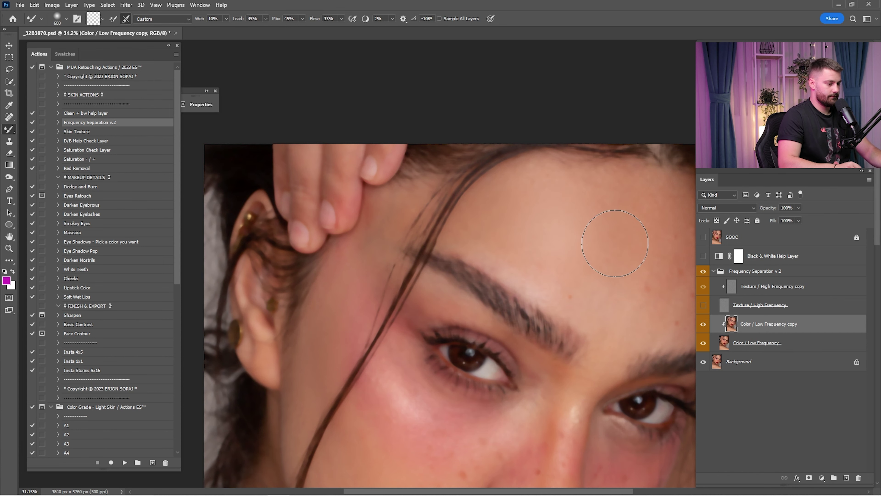
scroll(615, 243, down, 5)
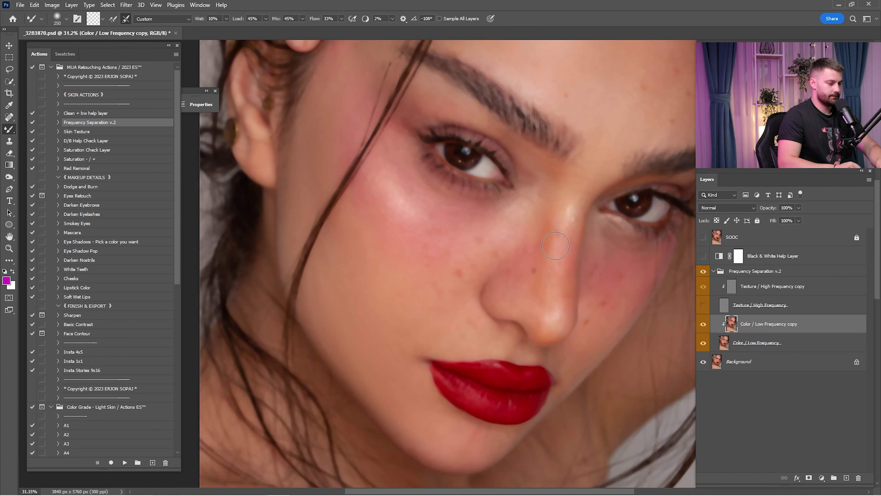
drag(530, 252, 583, 243)
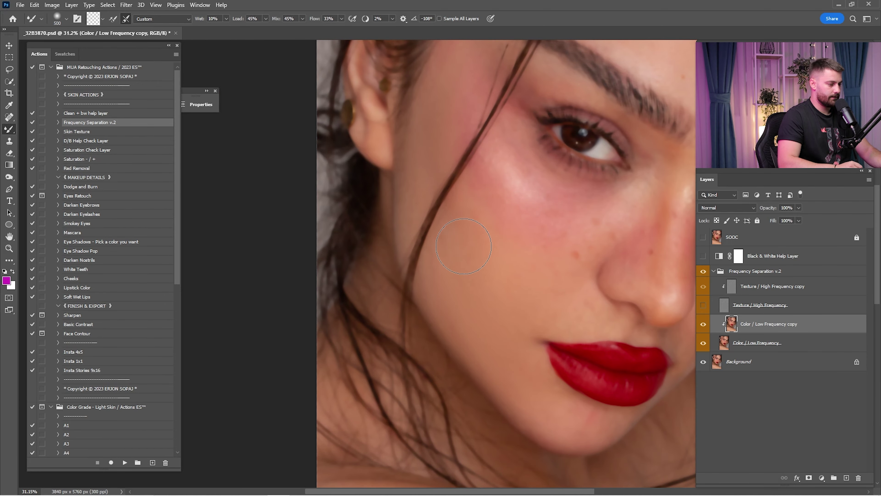
- Blend the chin and cheek tones with the Mixer Brush at size 300, and the temple at size 400
drag(546, 398, 504, 327)
key(bracketleft)
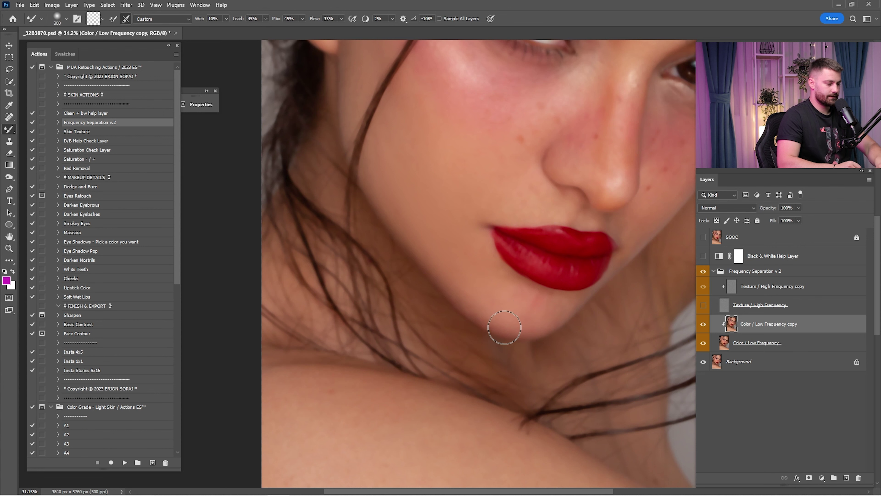
drag(503, 220, 528, 345)
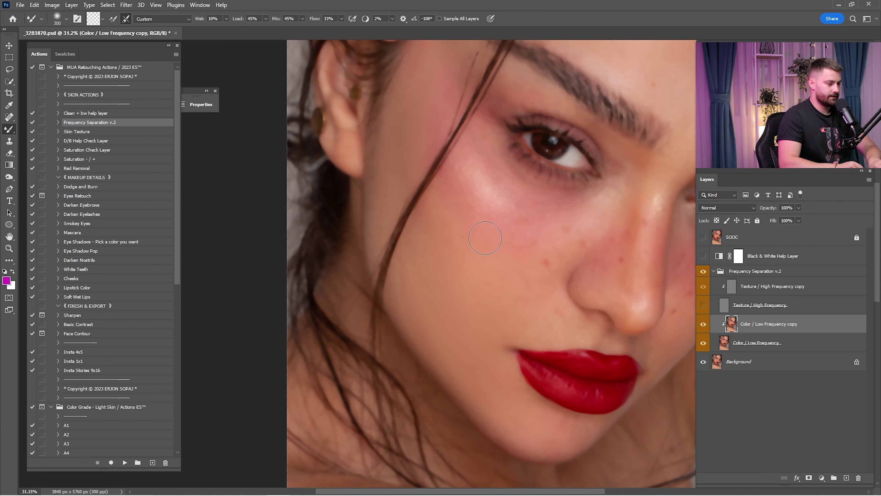
drag(428, 204, 463, 329)
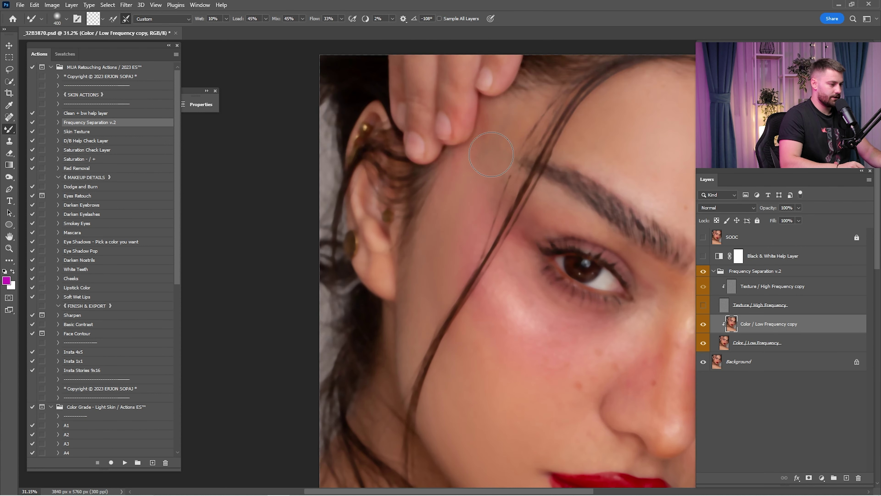
- Even out the forehead skin above the eyebrows with the Mixer Brush at size 400
drag(610, 143, 508, 209)
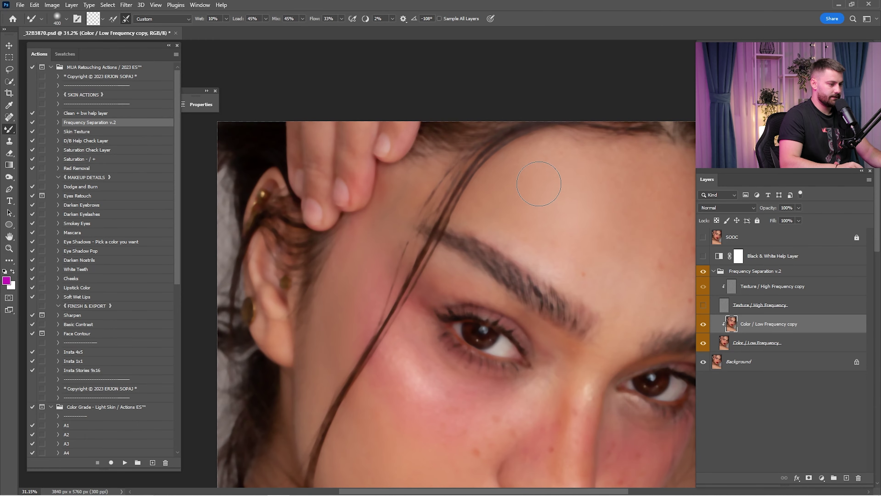
drag(551, 239, 520, 210)
drag(589, 255, 556, 226)
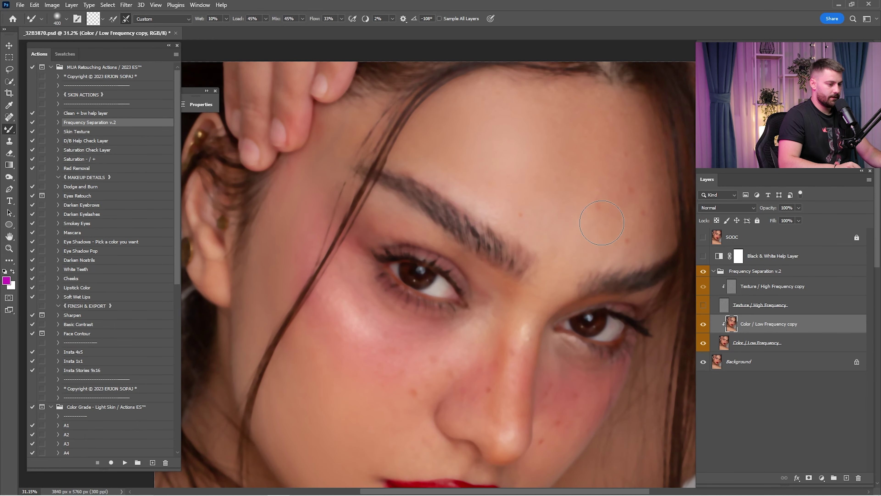
- Smooth the skin around the mouth and nose with the Mixer Brush at size 300
scroll(605, 216, up, 3)
scroll(591, 242, down, 10)
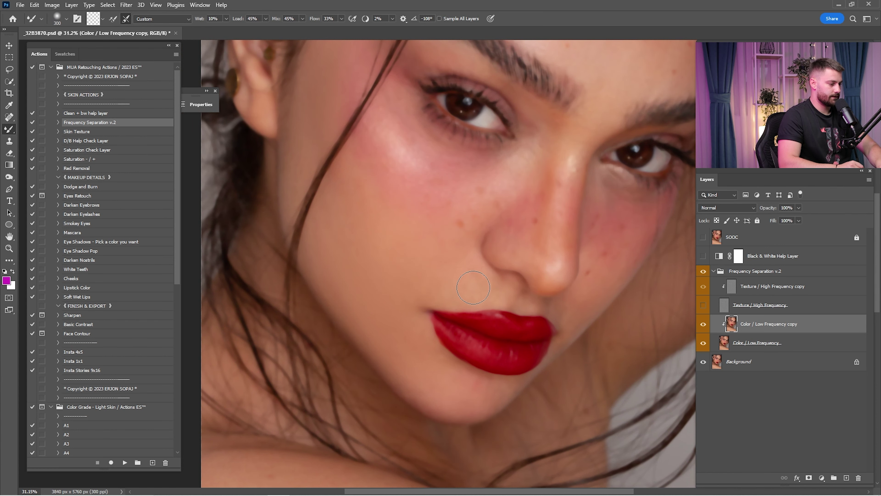
key(bracketright)
scroll(506, 311, up, 5)
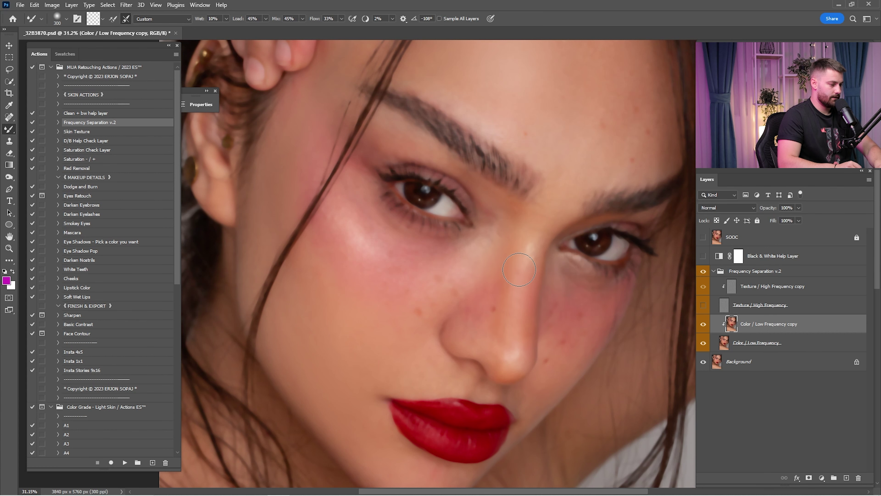
- Blend the whole forehead from hairline to eyebrows with the Mixer Brush at size 500
scroll(555, 222, up, 4)
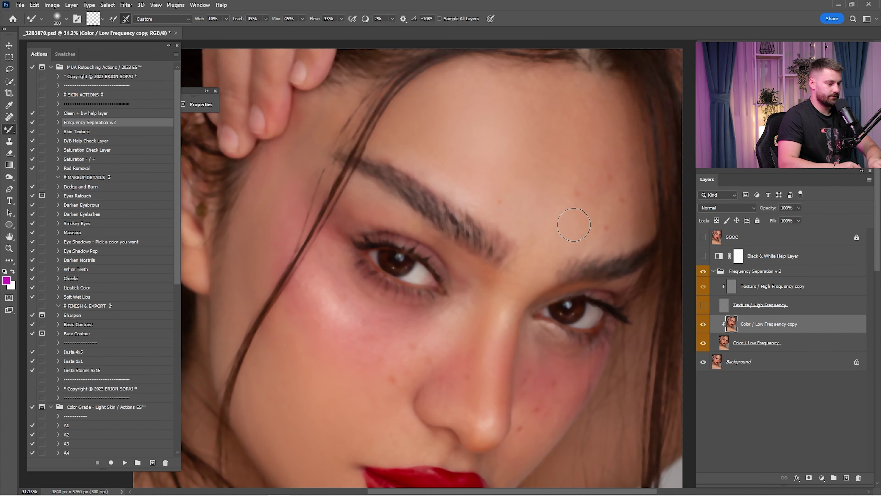
key(bracketright)
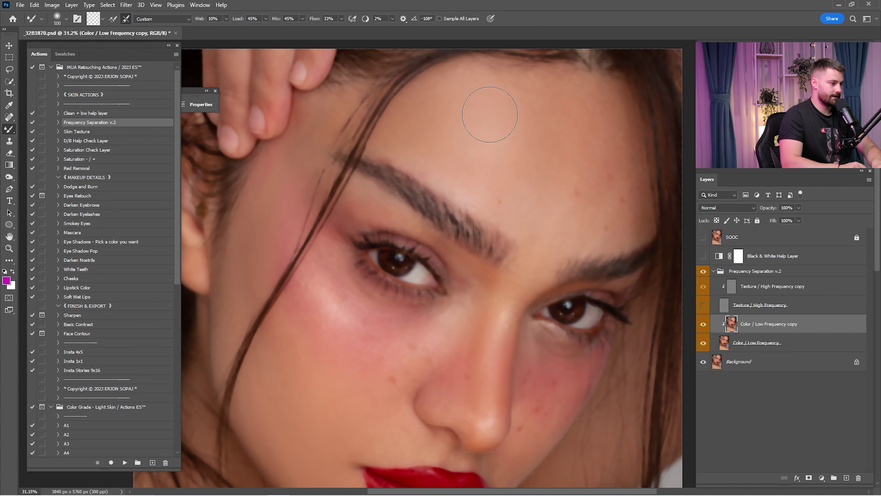
drag(426, 161, 612, 203)
- Even out the transitions across the cheek, under-eye highlight and jawline with the Mixer Brush at size 400
key(bracketleft)
scroll(475, 234, left, 1)
scroll(460, 276, down, 8)
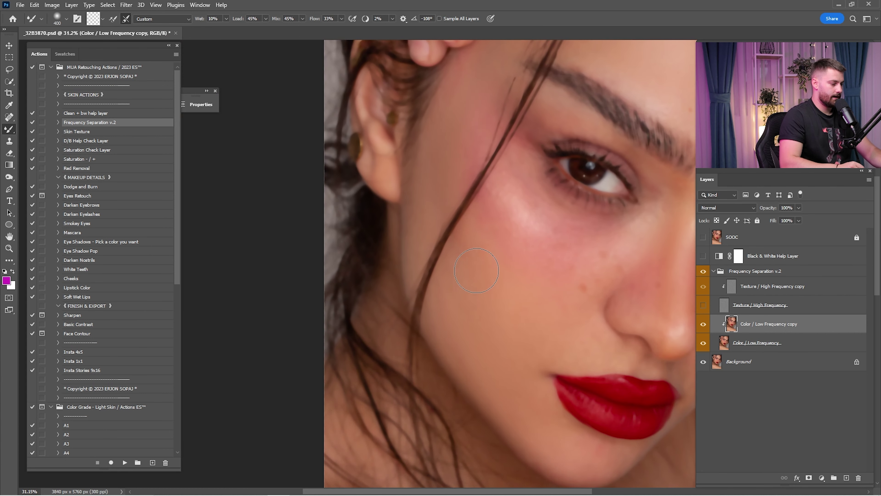
drag(472, 166, 486, 256)
drag(538, 315, 509, 224)
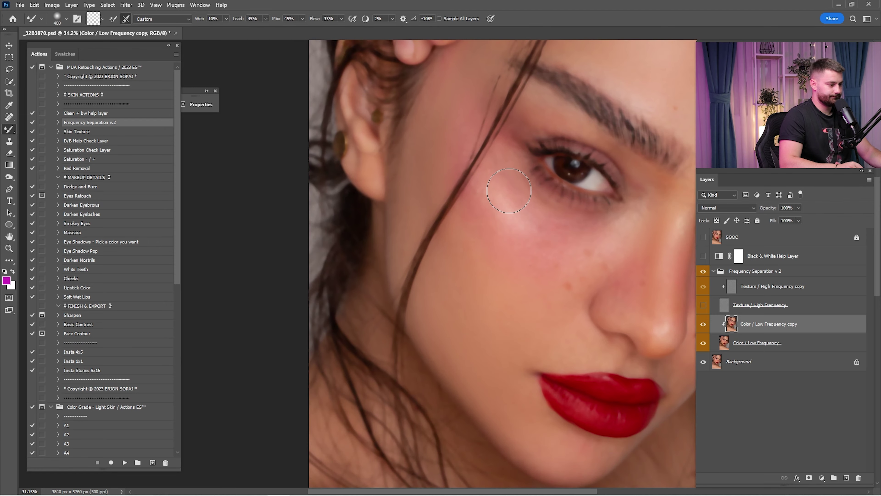
scroll(511, 199, up, 5)
drag(473, 311, 459, 182)
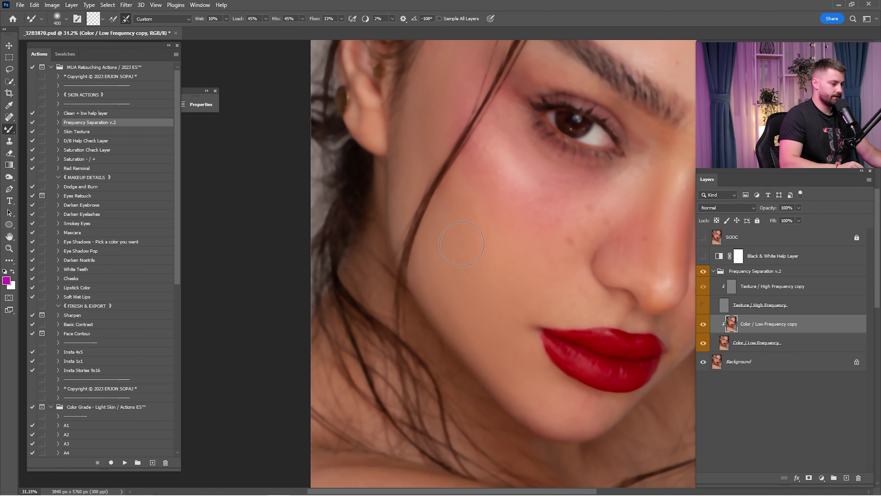
drag(482, 292, 449, 214)
drag(524, 337, 537, 189)
- Smooth the shoulder skin with the Mixer Brush at size 1000, and return to the face with the brush at size 400
key(z)
drag(527, 281, 504, 319)
key(b)
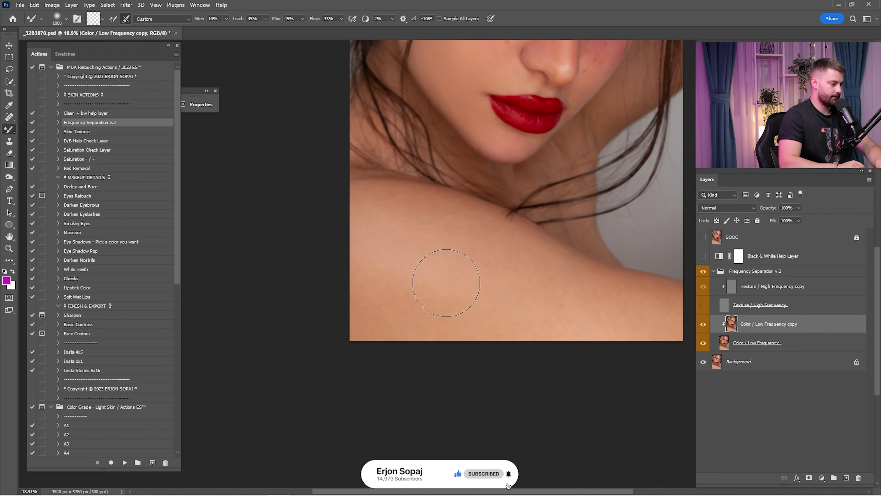
drag(552, 264, 558, 353)
key(bracketleft)
key(bracketleft)
drag(514, 293, 552, 176)
drag(491, 256, 517, 253)
key(bracketleft)
key(bracketleft)
key(bracketleft)
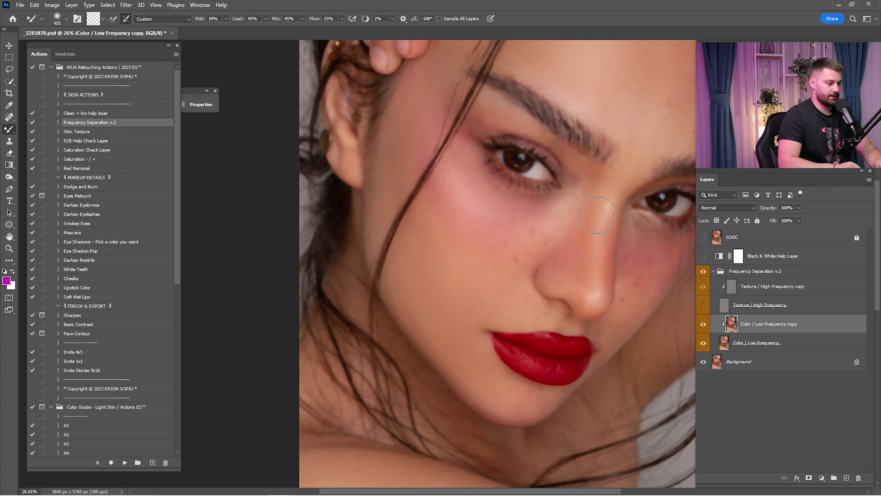
- Show the Texture / High Frequency layer and compare the Frequency Separation v.2 group off and on, fitting the whole portrait in view
click(703, 304)
click(703, 271)
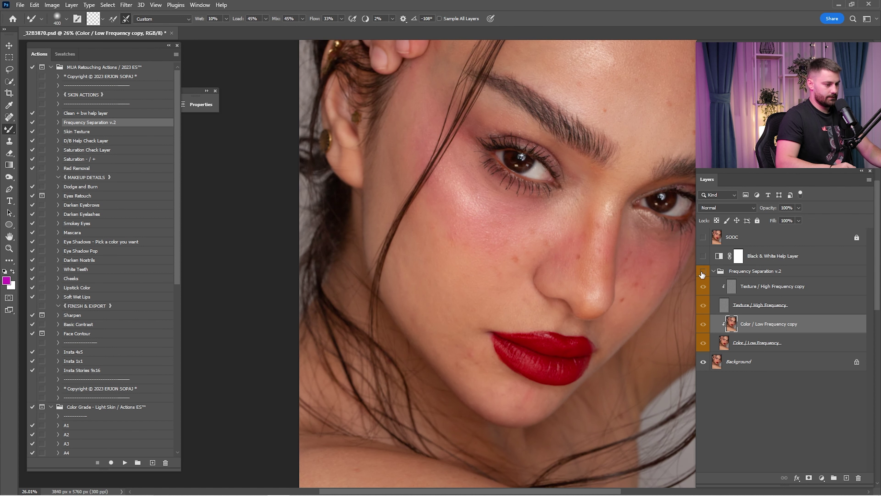
click(703, 271)
click(703, 271)
click(703, 271)
key(ctrl+0)
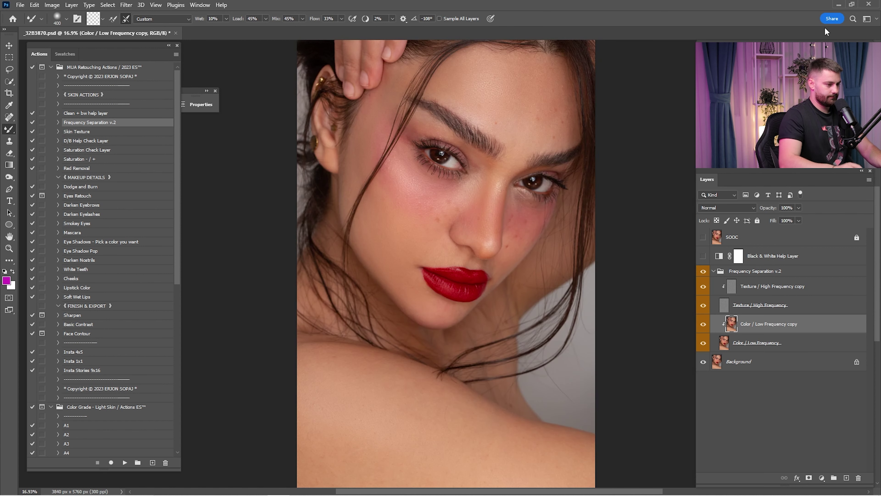
- Compare the portrait before and after the Frequency Separation v.2 group, on the full image and close up on the nose
click(704, 271)
click(711, 271)
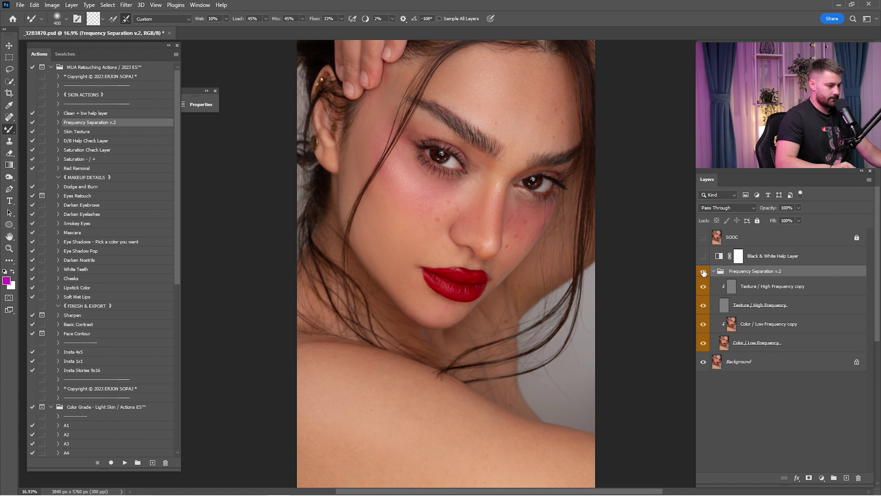
click(703, 272)
click(704, 272)
click(703, 273)
click(704, 272)
key(z)
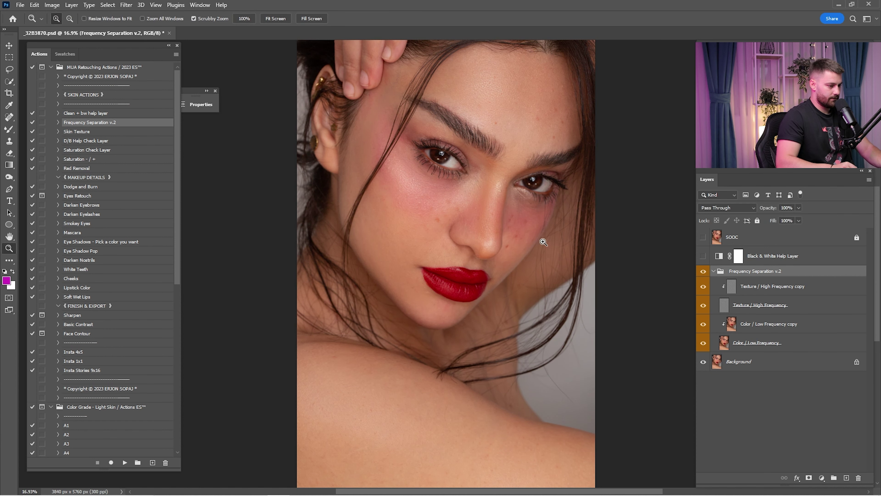
drag(544, 242, 576, 242)
click(704, 272)
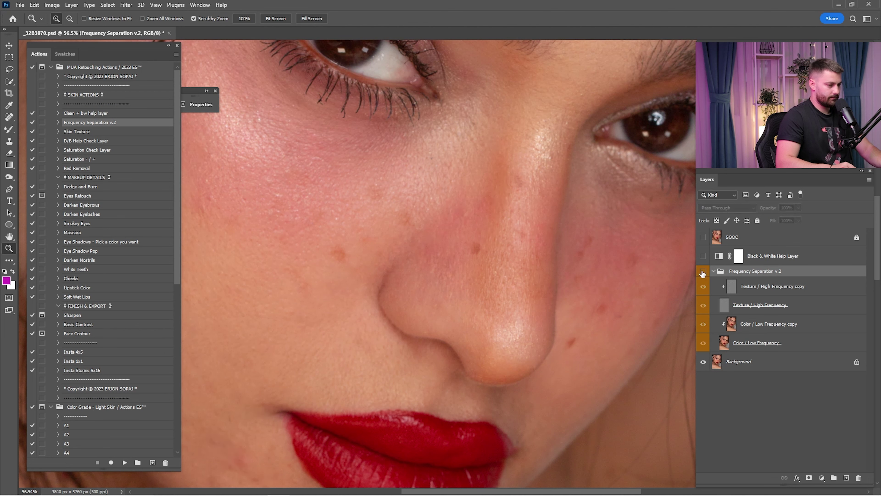
click(703, 271)
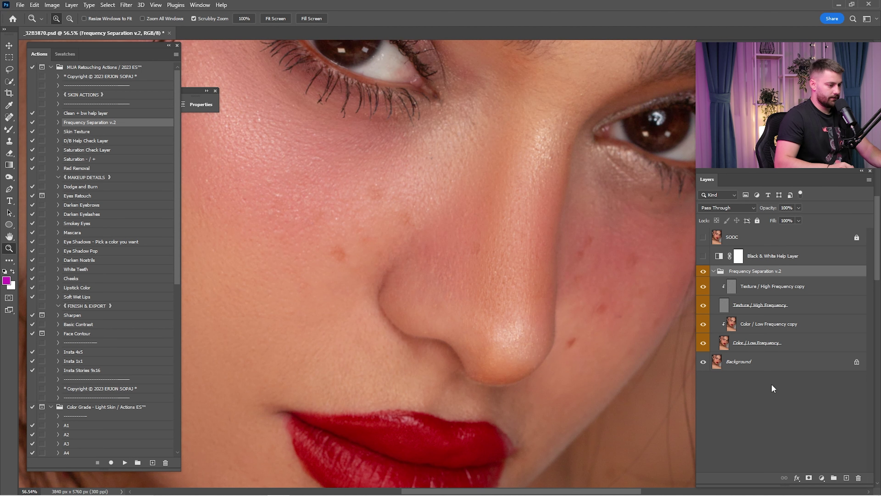
- Add a layer mask to the Color / Low Frequency copy layer and bring the side of the nose into close view
click(752, 322)
click(808, 478)
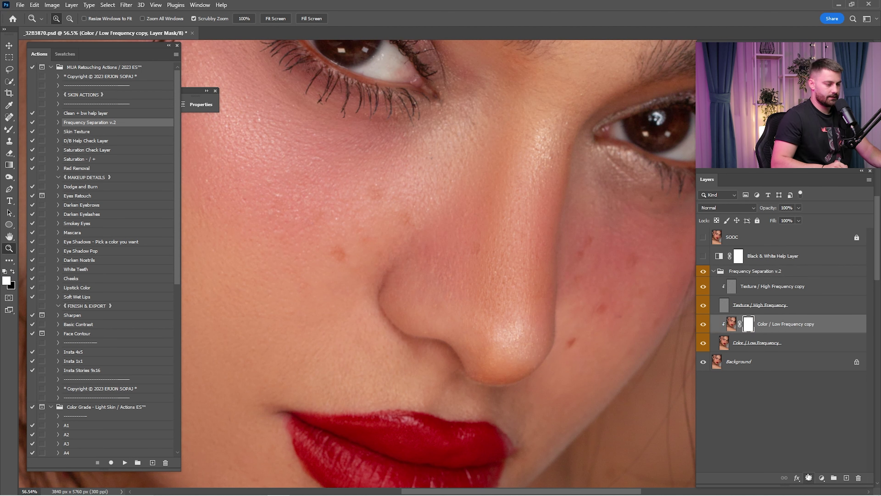
drag(468, 246, 491, 266)
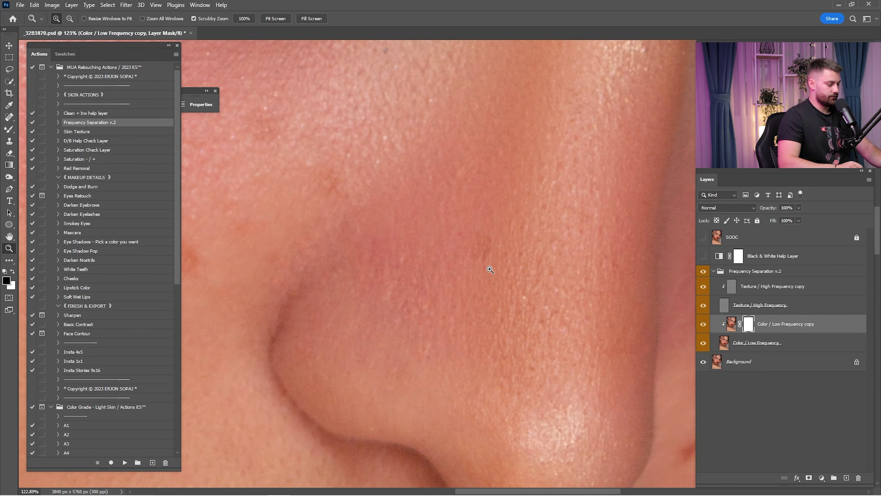
- Paint black on the Color / Low Frequency copy mask over the mole on the side of the nose, checking it against the hidden group
key(b)
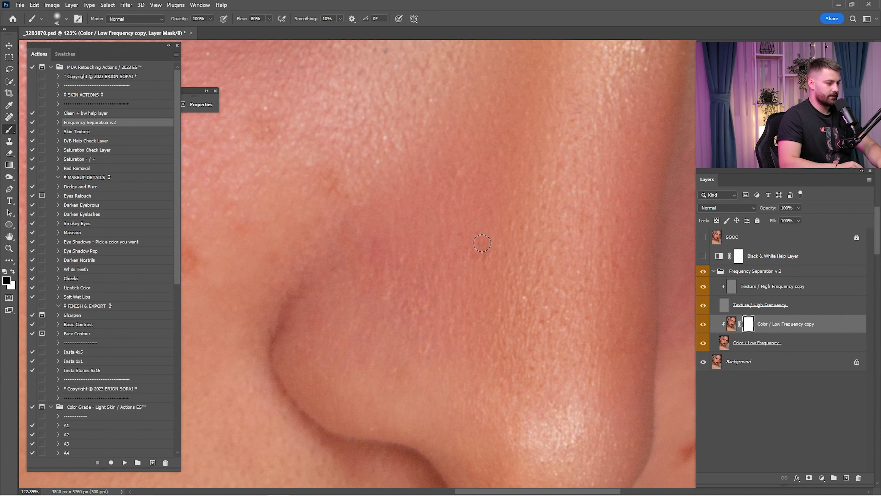
drag(516, 200, 468, 344)
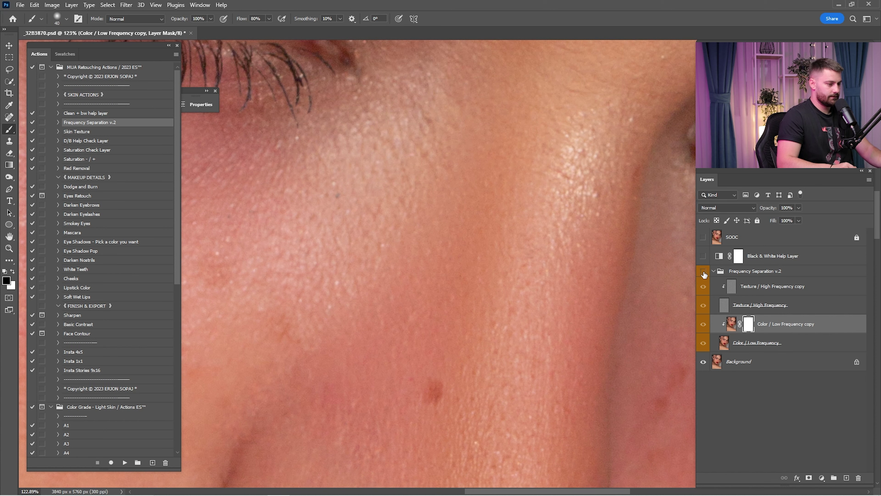
click(704, 272)
scroll(632, 278, down, 4)
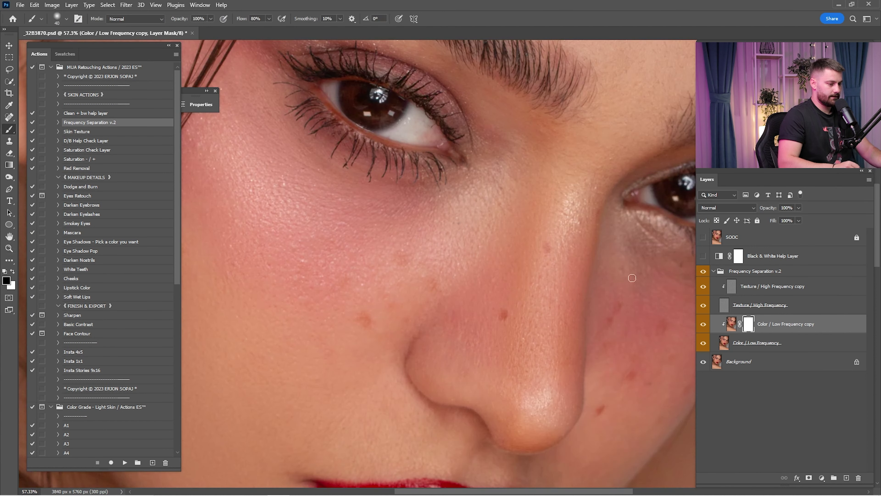
- Compare the whole portrait with the Frequency Separation v.2 group off and on
key(ctrl+0)
click(704, 273)
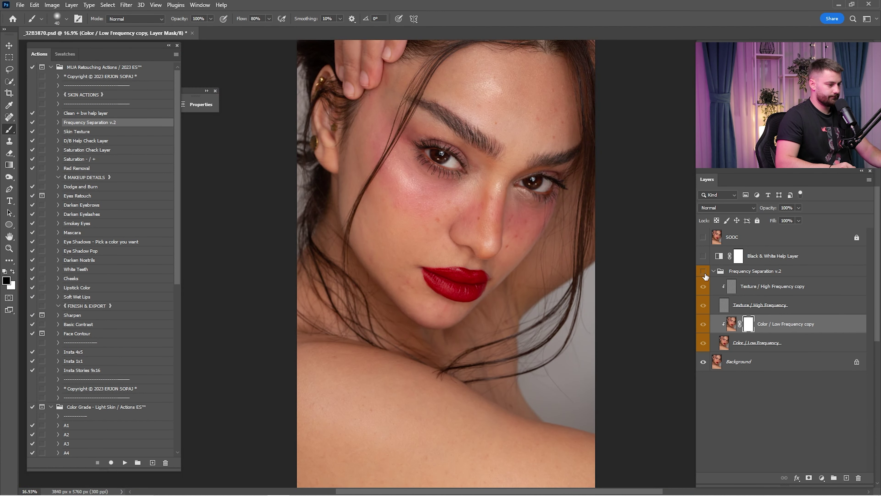
click(705, 273)
click(705, 273)
click(706, 274)
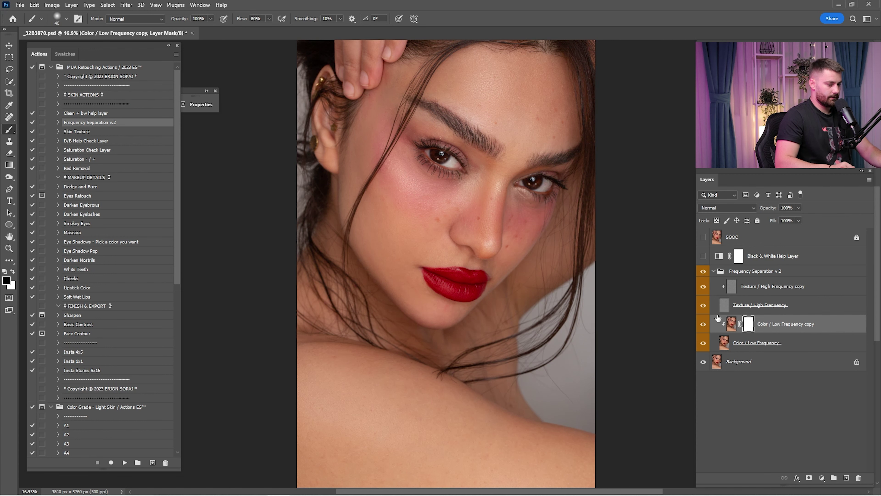
- Hide the Texture / High Frequency layer, target the Color / Low Frequency copy image, and ready the Mixer Brush at size 300, undoing the test stroke
click(705, 308)
click(728, 325)
key(ctrl+space)
drag(427, 283, 513, 332)
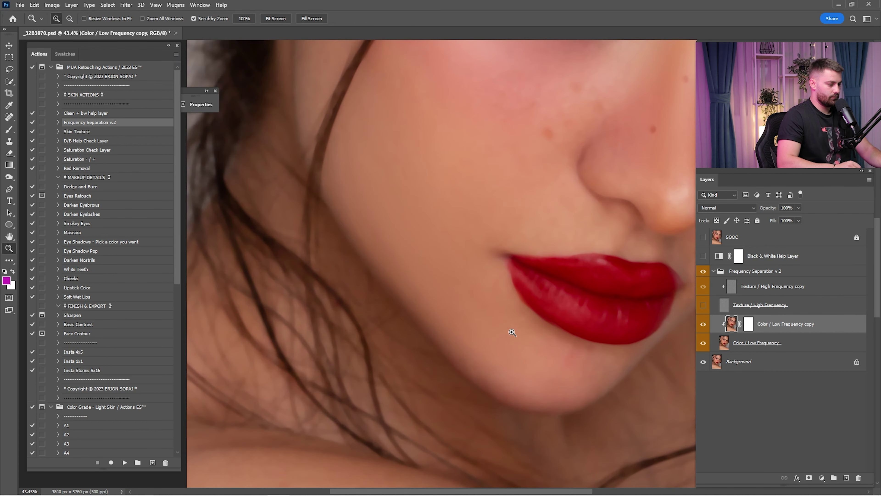
key(b)
key(bracketleft)
drag(477, 303, 490, 328)
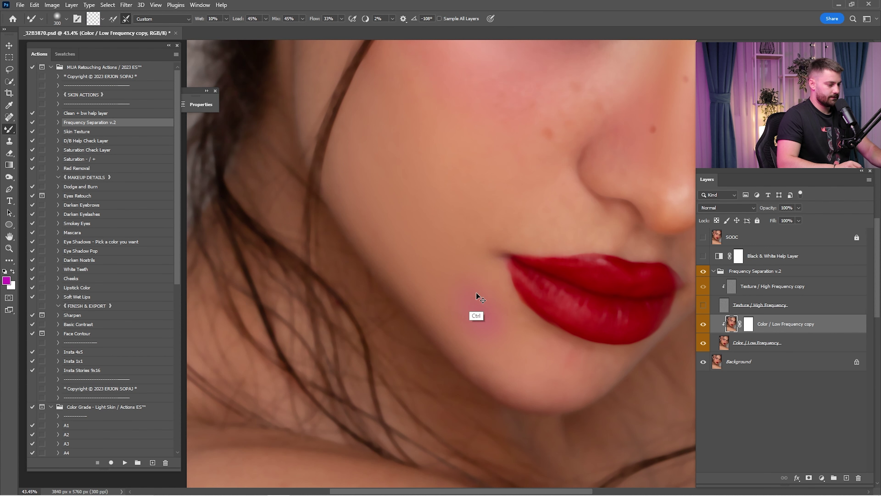
key(ctrl+z)
- Smooth the color transitions on the cheeks, nose and forehead with the Mixer Brush at size 300
scroll(495, 307, up, 5)
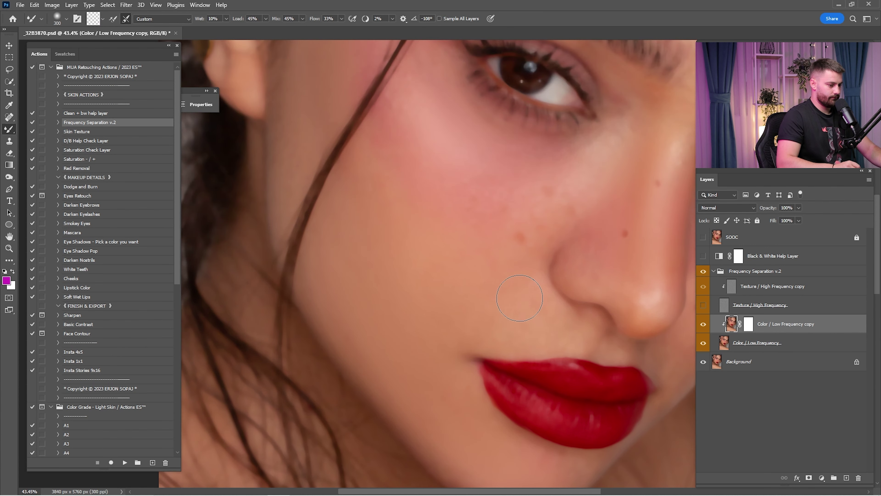
drag(635, 215, 514, 241)
drag(593, 337, 538, 234)
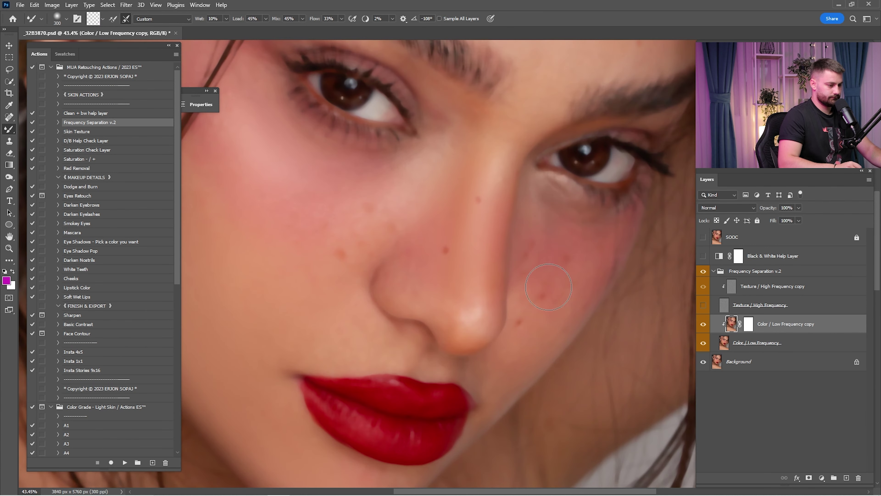
drag(548, 71, 510, 284)
scroll(646, 248, up, 3)
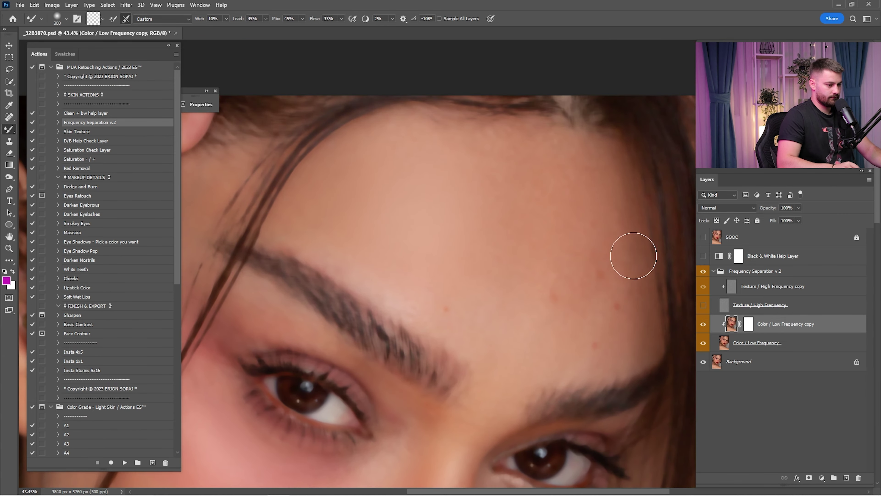
drag(402, 161, 600, 94)
- Reduce the Mixer Brush to size 200 and blend the skin above the eyebrow and around the temple
key(bracketleft)
key(bracketleft)
key(bracketleft)
key(bracketleft)
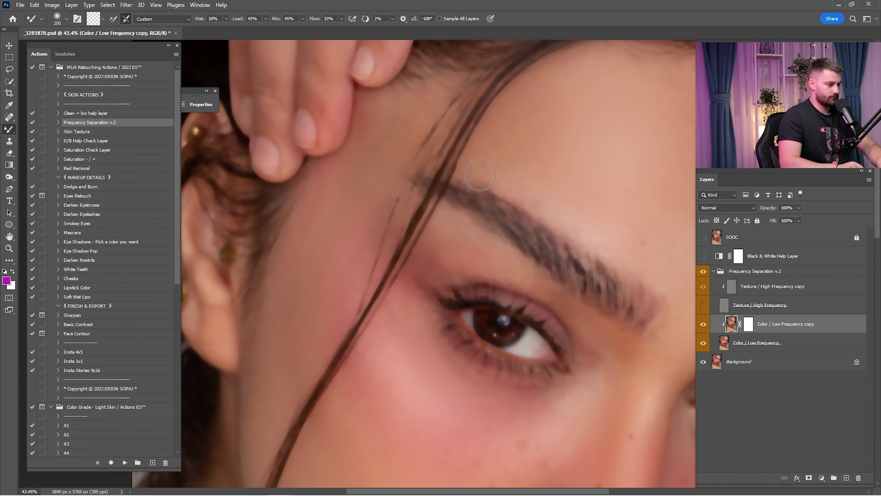
scroll(500, 267, left, 3)
scroll(492, 246, up, 4)
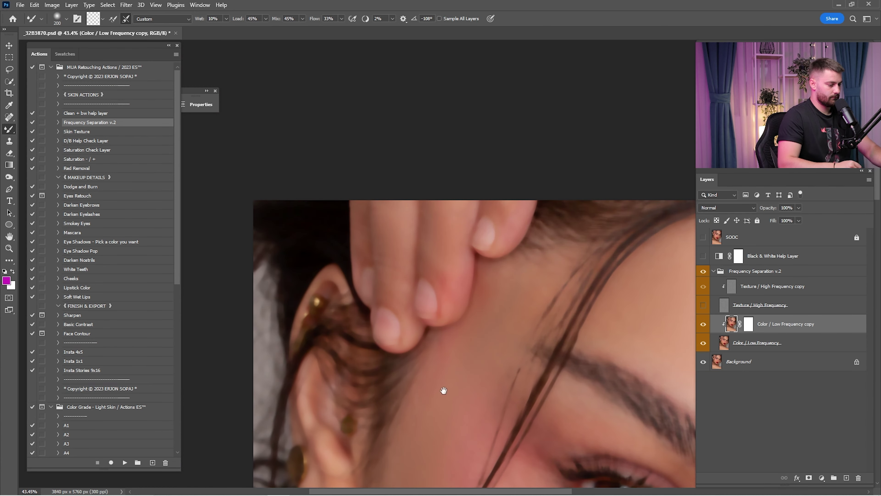
mouse_move(445, 390)
mouse_down()
mouse_move(441, 191)
mouse_move(402, 195)
mouse_up()
- Enlarge the Mixer Brush and smooth the skin tones along the cheek and jaw
ctrl+drag(403, 243, 454, 250)
drag(455, 308, 478, 365)
key(bracketright)
key(bracketright)
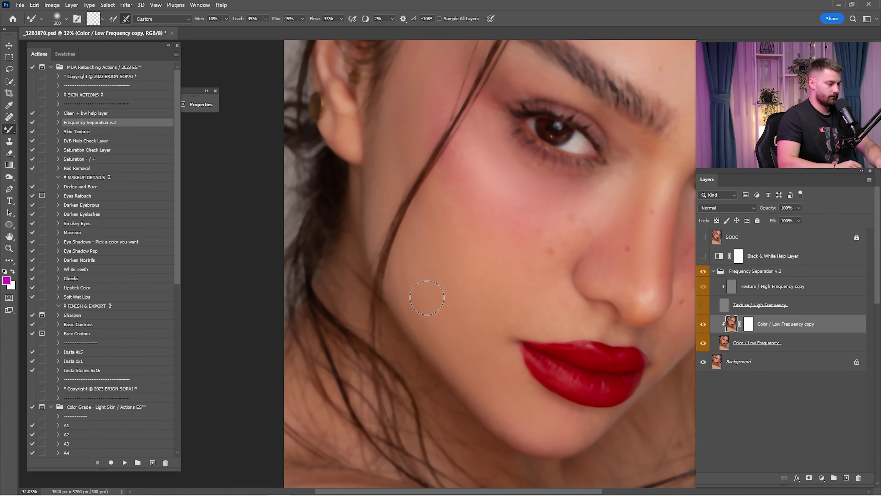
- Show the Texture / High Frequency layer, collapse the Frequency Separation v.2 group, and compare the whole portrait with it off and on
key(ctrl+0)
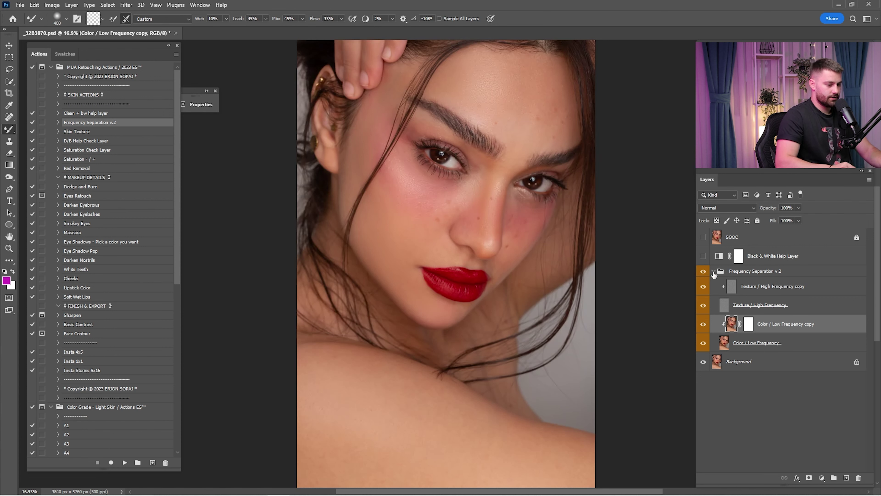
click(713, 271)
click(703, 271)
click(704, 271)
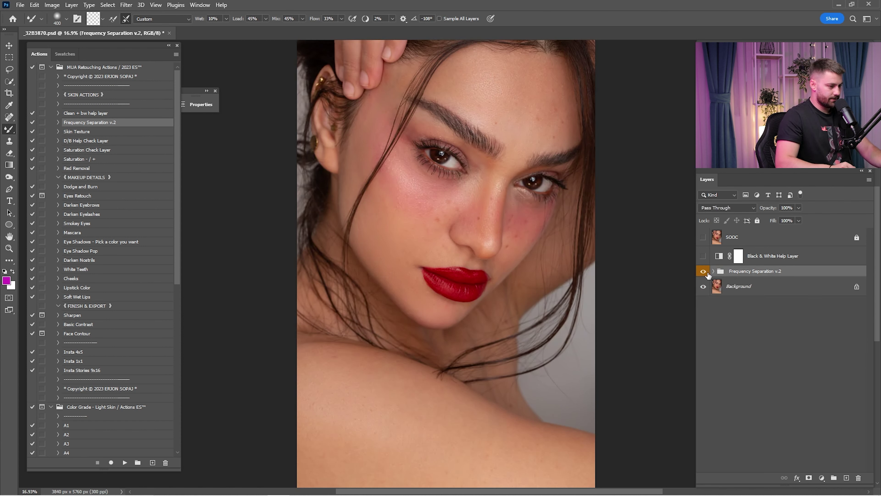
click(705, 272)
click(705, 272)
click(704, 272)
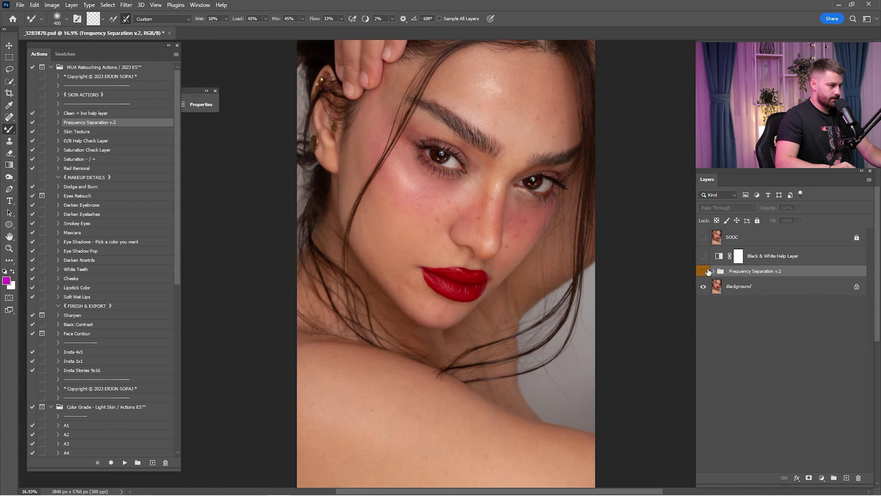
click(704, 271)
click(704, 271)
click(704, 272)
- Expand the Frequency Separation v.2 group and select the Texture / High Frequency copy layer, with the upper cheek in close view
key(z)
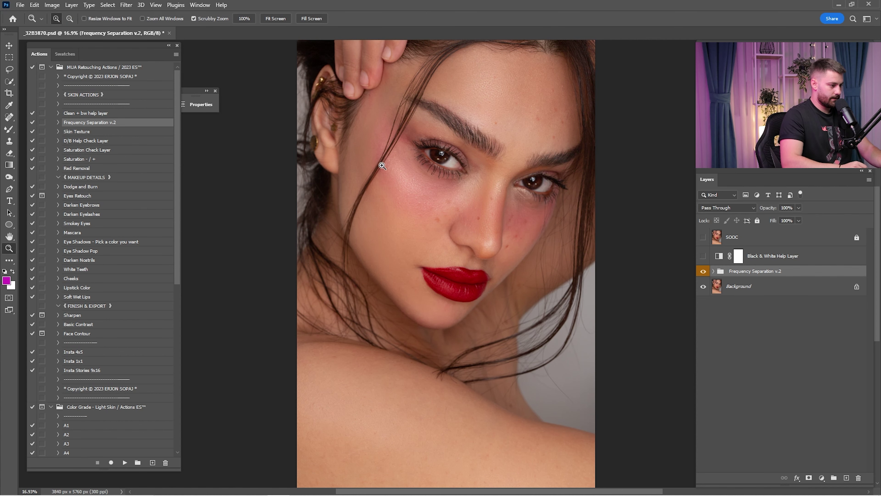
drag(381, 166, 466, 210)
click(713, 271)
click(757, 324)
click(752, 288)
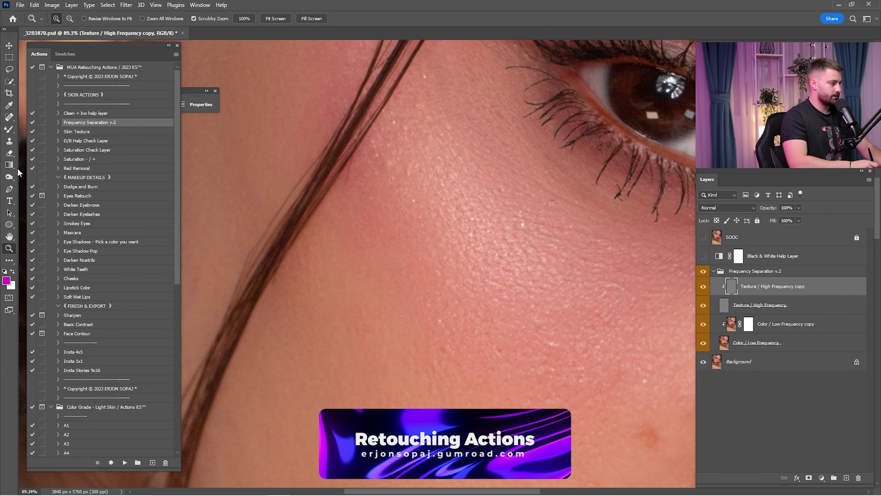
- Clone clean skin texture onto the upper cheek beside the hair strand with the Clone Stamp tool at size 40
click(10, 176)
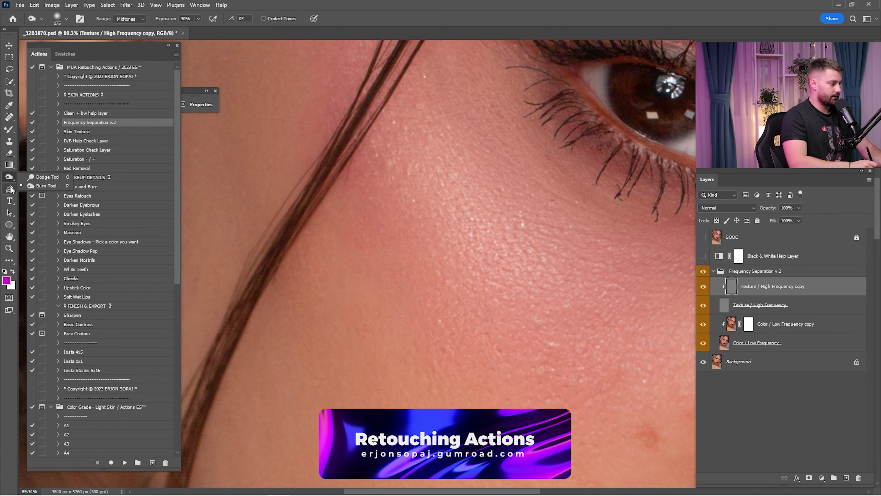
click(9, 141)
key(z)
drag(405, 197, 516, 271)
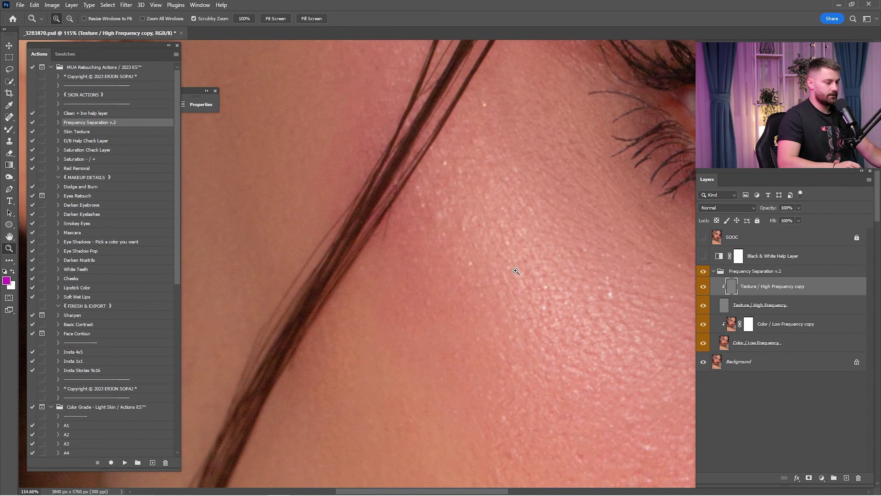
key(s)
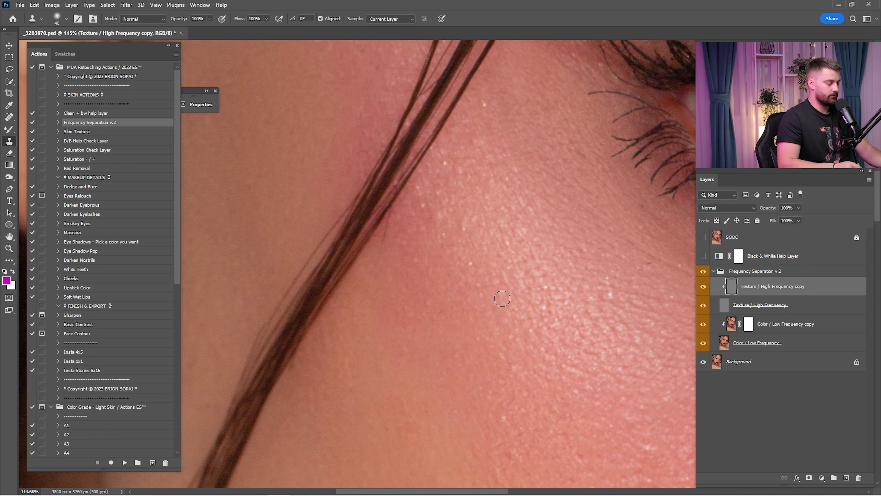
key(alt)
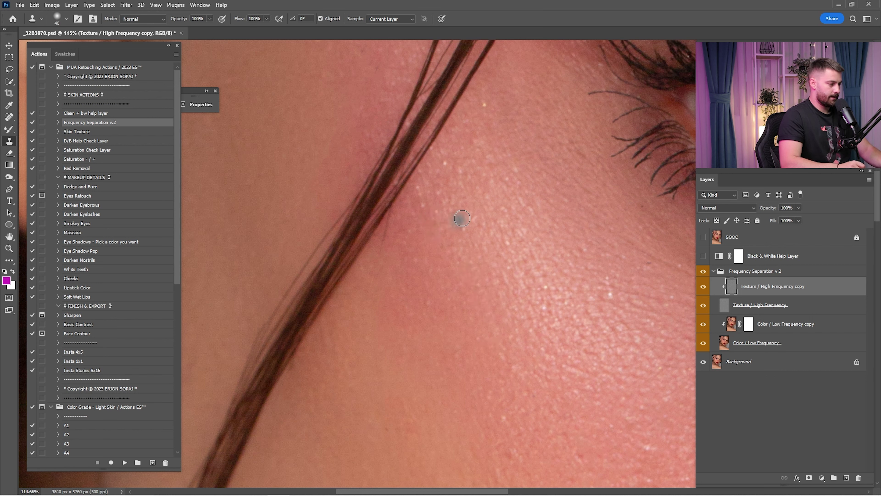
key(alt)
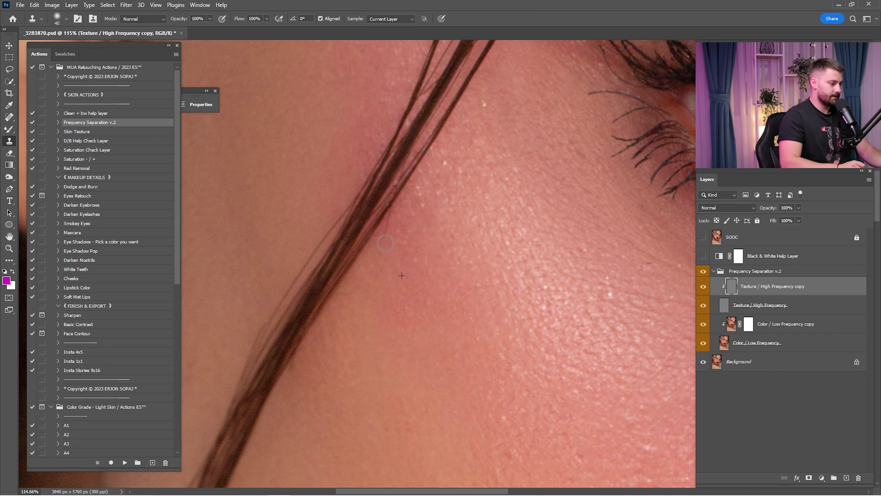
drag(467, 188, 444, 260)
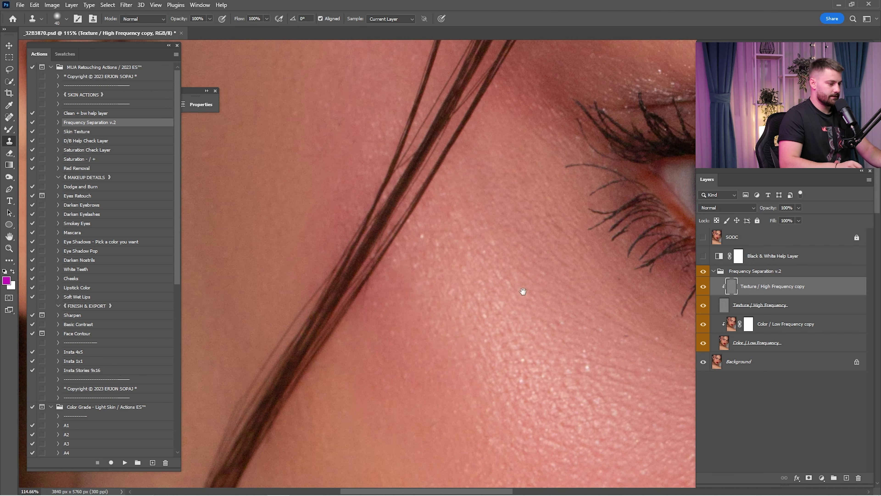
- Try cloning texture from the shiny cheek highlight onto the smoother lower cheek, and undo it
drag(524, 291, 482, 198)
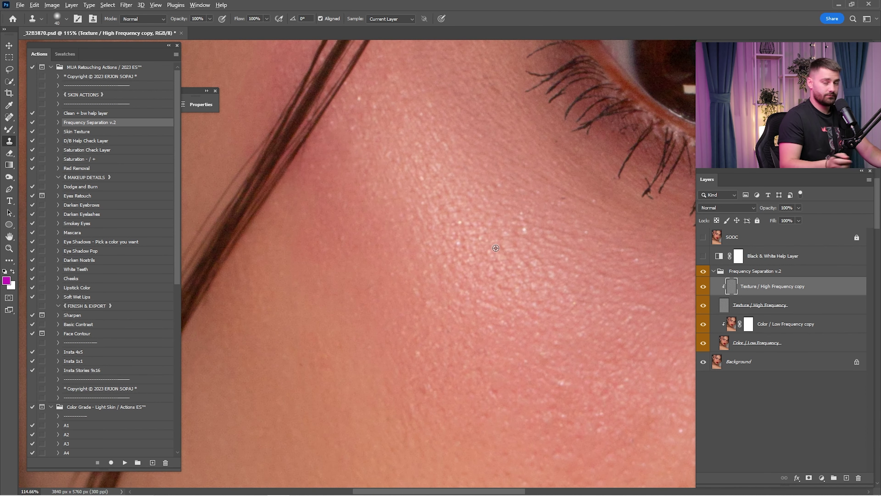
key(alt)
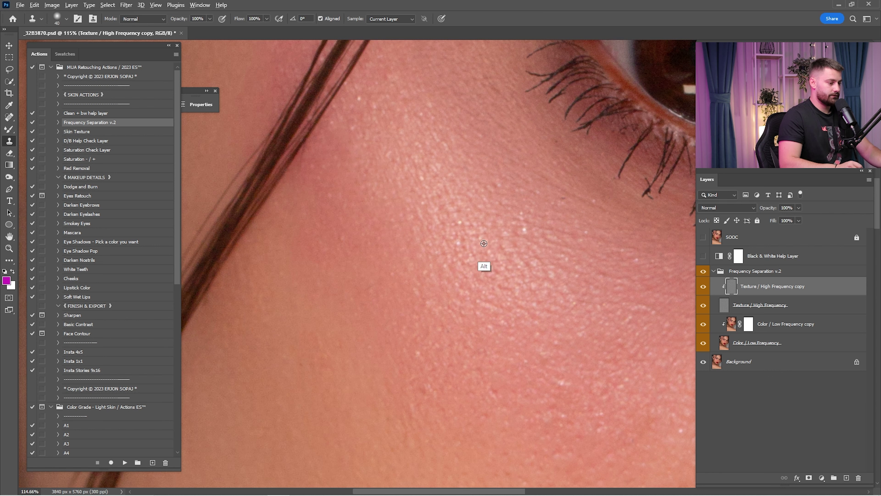
alt+click(487, 246)
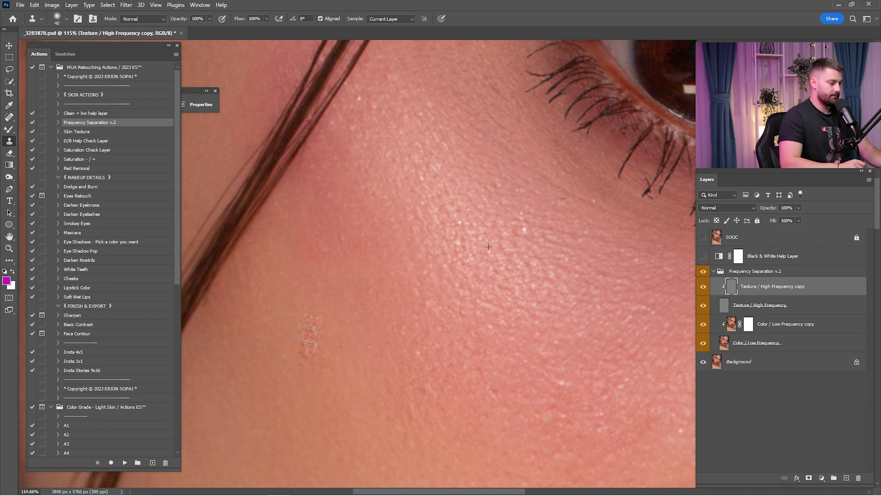
key(ctrl+z)
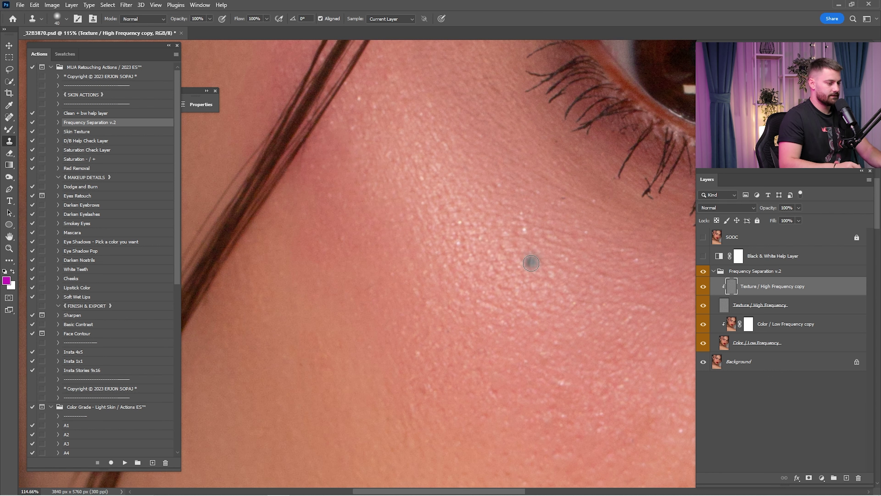
- Clone nearby matching skin texture over the uneven spots in the cheek highlight and the area below it
alt+click(518, 266)
drag(505, 246, 507, 249)
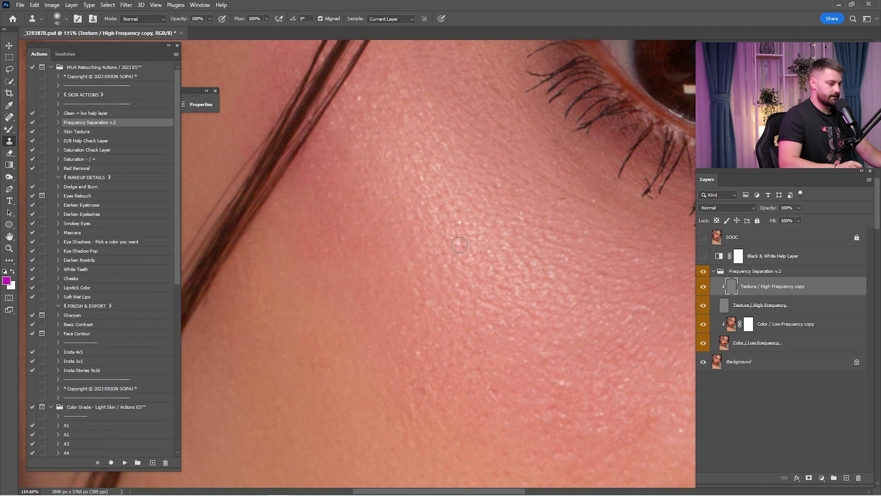
key(alt)
drag(610, 257, 519, 165)
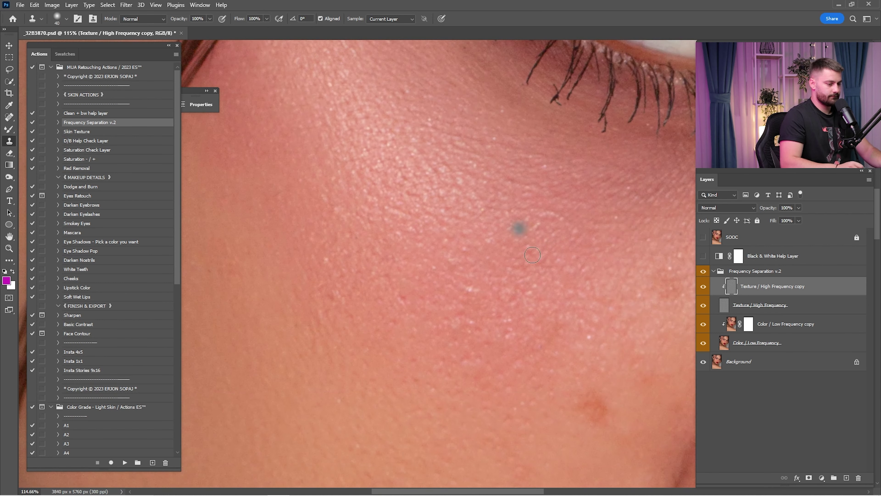
alt+click(548, 283)
drag(423, 282, 522, 245)
alt+click(492, 316)
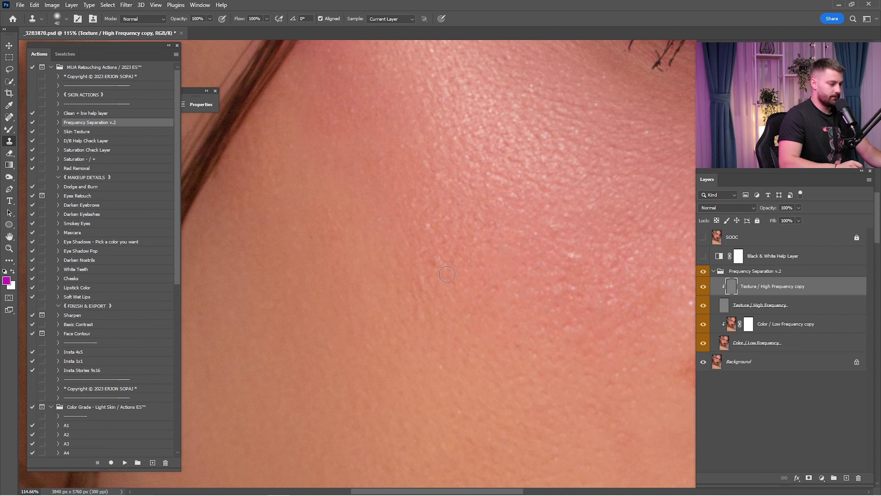
- Clean the texture of the lower cheek and the skin beside the lips with the Clone Stamp
scroll(458, 305, down, 5)
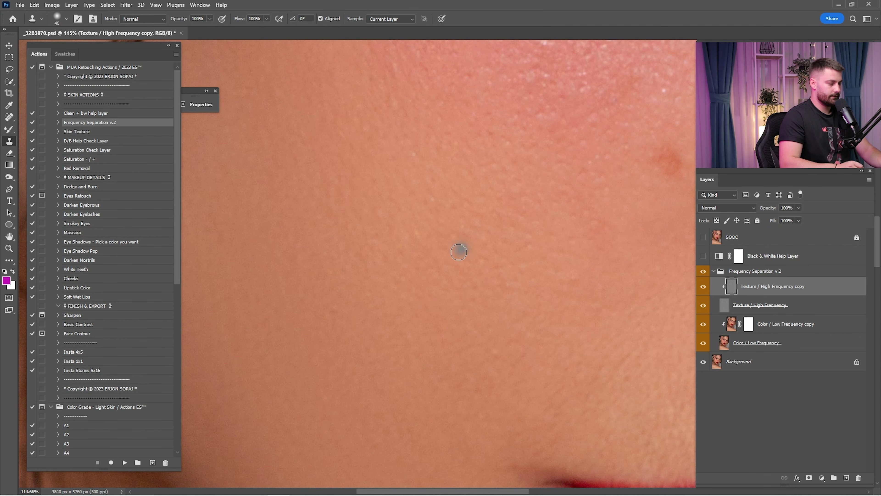
mouse_move(490, 298)
mouse_down()
mouse_move(446, 315)
mouse_move(449, 151)
mouse_up()
drag(427, 249, 484, 264)
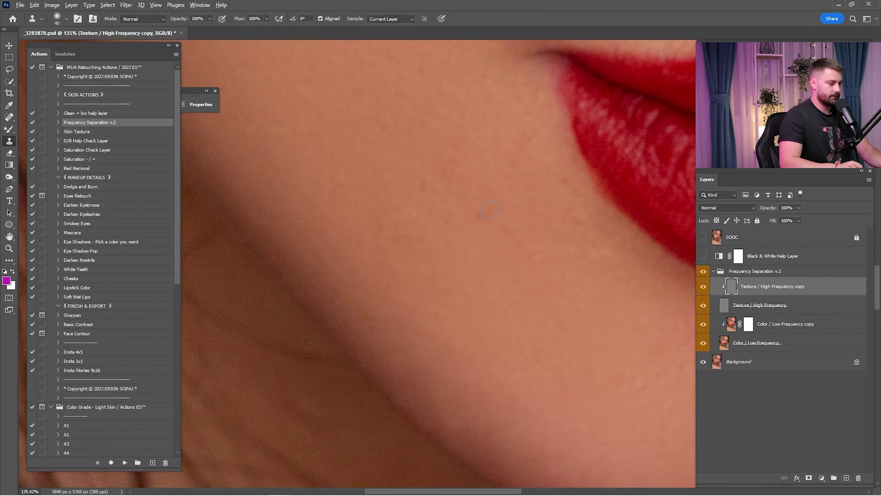
scroll(416, 245, up, 4)
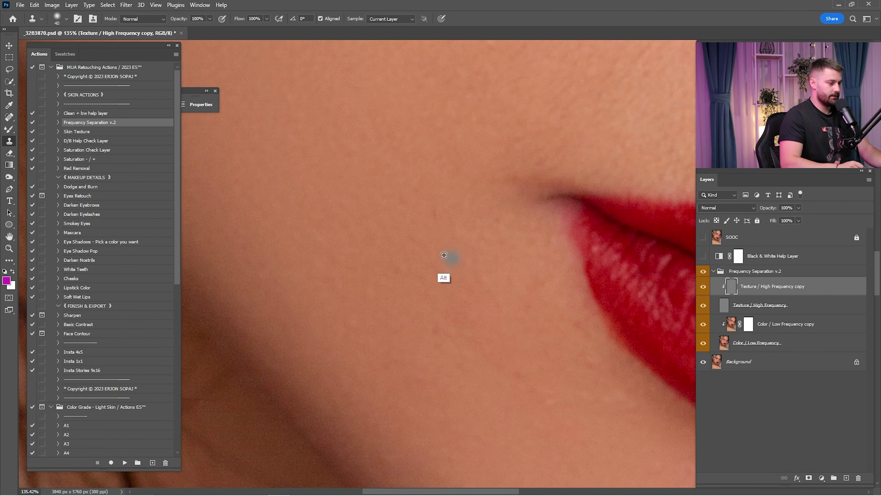
drag(543, 164, 418, 354)
drag(535, 246, 495, 249)
- Clone clean skin texture over the uneven spots between the eyebrows and on the lower forehead
drag(541, 114, 333, 361)
drag(541, 132, 347, 346)
drag(348, 345, 391, 343)
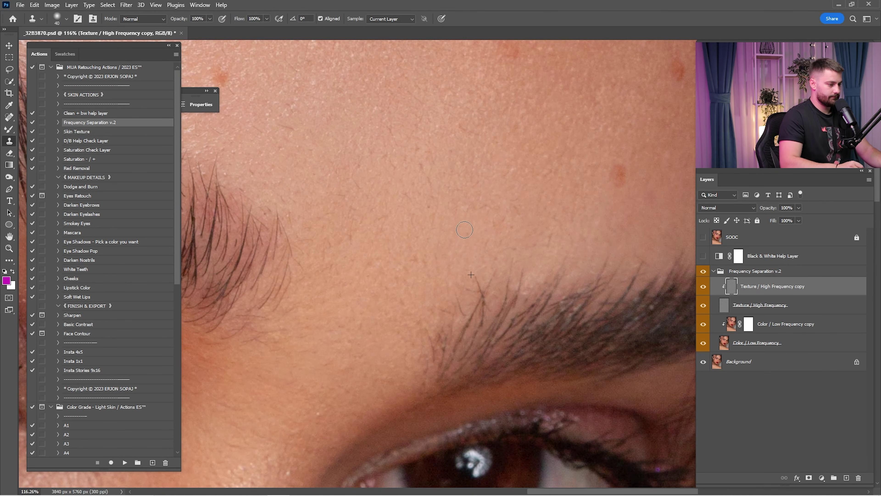
click(521, 204)
drag(449, 211, 520, 276)
click(473, 262)
click(416, 277)
alt+click(369, 217)
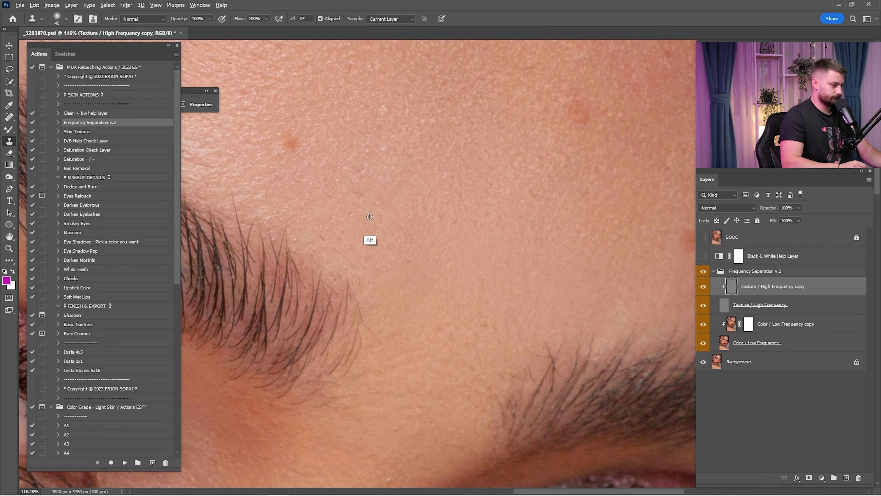
drag(320, 203, 434, 274)
click(391, 237)
alt+click(481, 225)
click(484, 213)
- Clone matching skin texture onto the uneven skin around the eyebrow crossed by the hair strands
drag(255, 161, 397, 224)
mouse_move(331, 203)
mouse_down()
mouse_move(394, 256)
mouse_move(405, 247)
mouse_up()
alt+click(402, 231)
drag(366, 213, 424, 237)
click(425, 237)
drag(264, 305, 420, 243)
alt+click(397, 279)
click(383, 246)
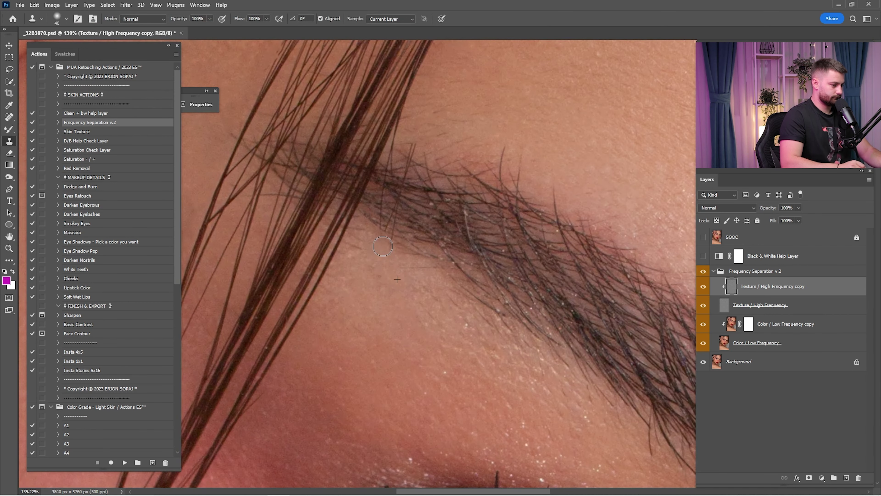
mouse_move(482, 223)
mouse_down()
mouse_move(417, 226)
mouse_move(468, 219)
mouse_move(446, 230)
mouse_up()
click(492, 142)
drag(618, 295, 488, 195)
drag(406, 344, 443, 256)
mouse_move(590, 222)
mouse_down()
mouse_move(468, 203)
mouse_move(595, 207)
mouse_move(488, 168)
mouse_up()
- Fit the portrait in view, collapse the Frequency Separation v.2 group, and compare the image with and without it
key(ctrl+0)
click(721, 272)
click(714, 272)
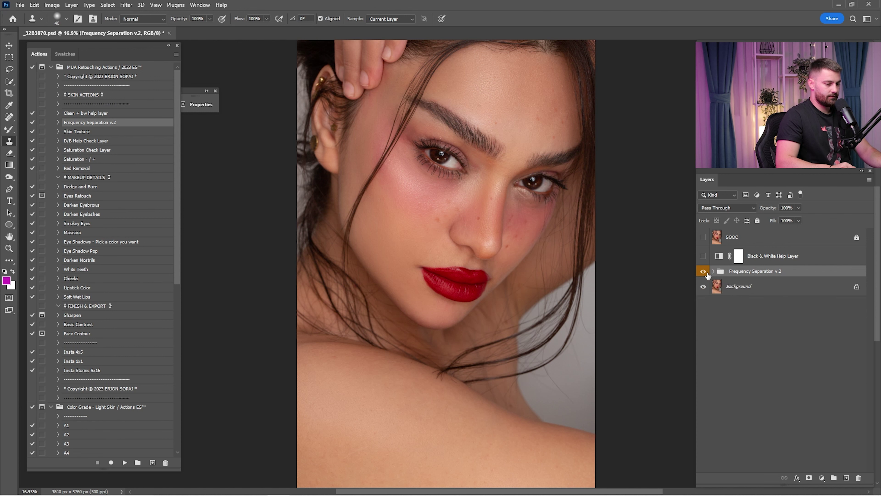
click(703, 273)
click(703, 271)
click(704, 271)
click(704, 271)
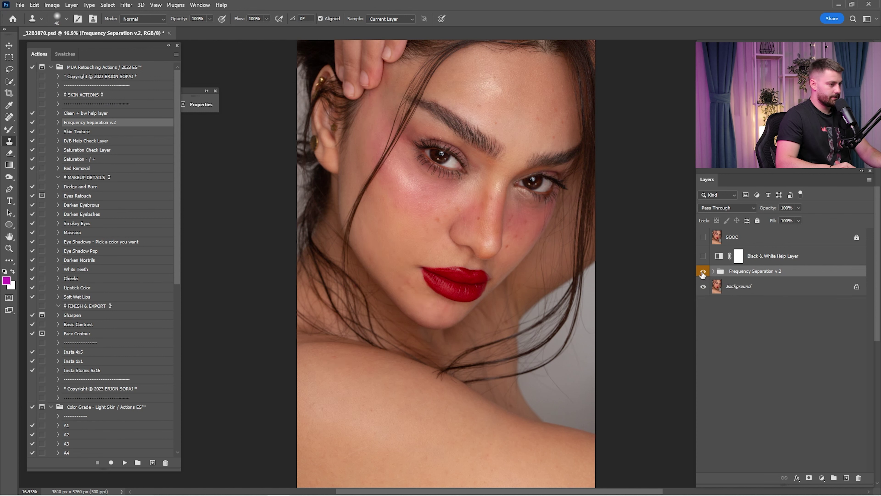
click(703, 271)
click(704, 271)
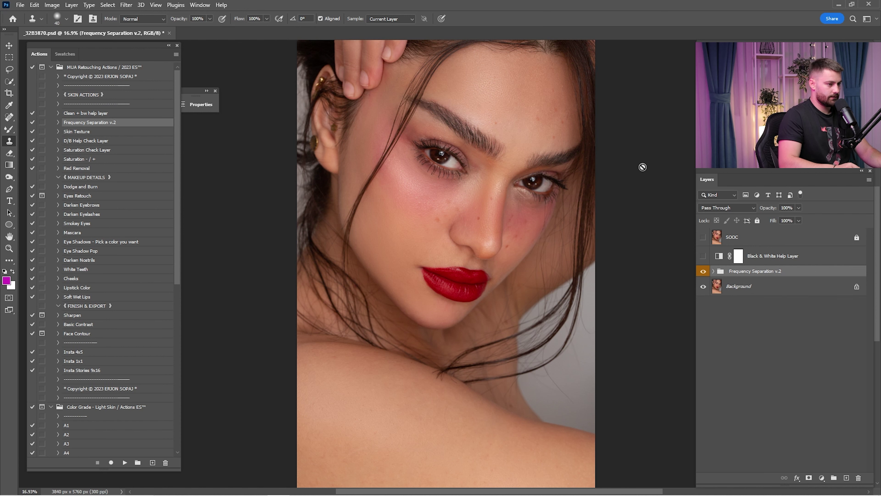
- Merge the Frequency Separation v.2 group with the Background layer
right_click(739, 274)
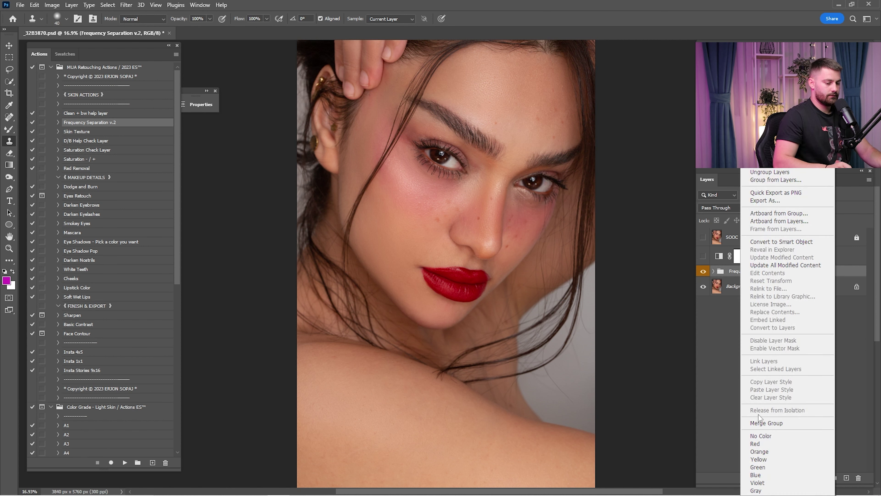
click(725, 321)
click(731, 293)
ctrl+click(750, 272)
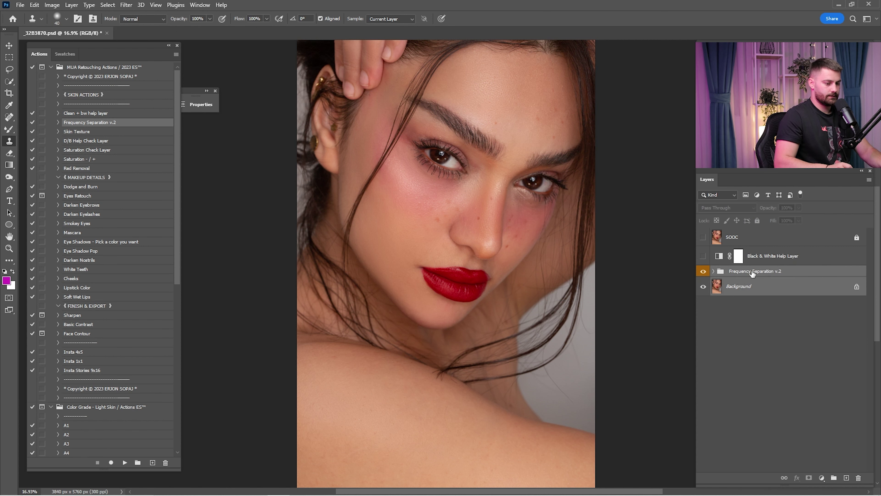
right_click(752, 274)
click(809, 423)
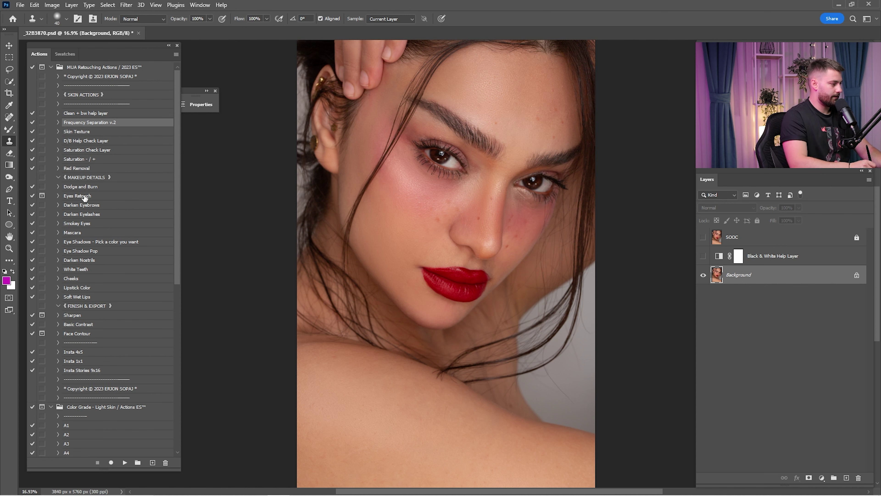
- Run the Dodge and Burn action and start brightening the forehead on the Dodge mask with a white brush at 10% opacity
click(84, 187)
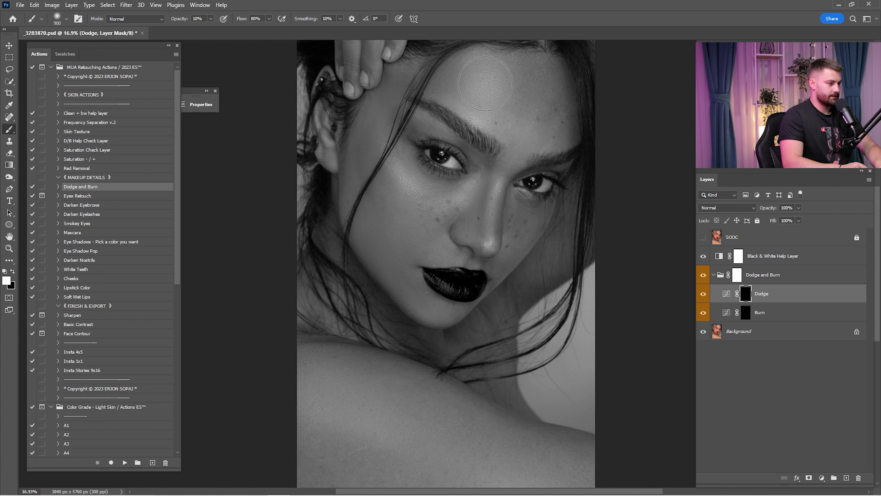
key(bracketleft)
key(bracketleft)
key(bracketleft)
key(bracketleft)
key(bracketleft)
key(bracketleft)
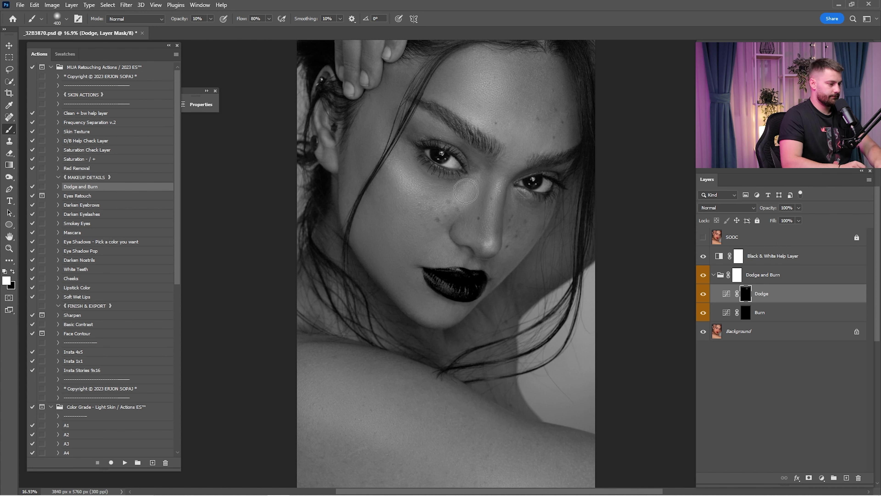
- Build up the forehead and cheek highlights on the Dodge mask, varying the soft brush between about 600 and 1000
key(bracketright)
key(bracketright)
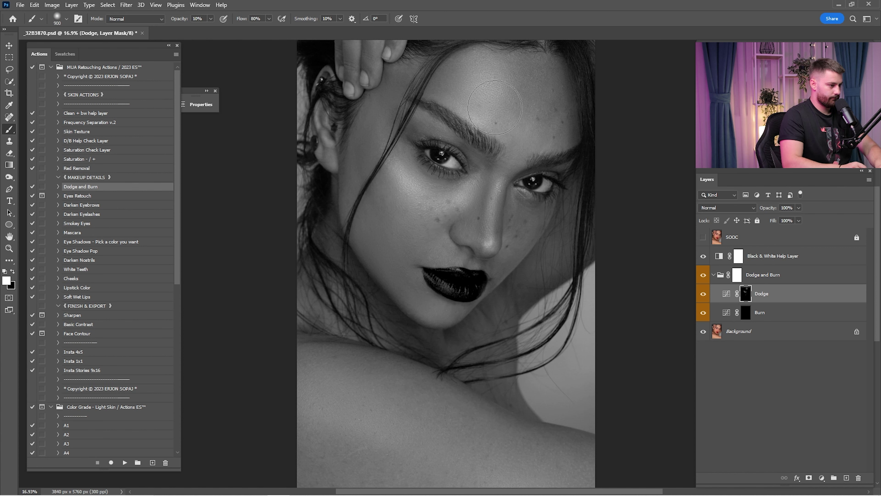
key(bracketleft)
key(bracketleft)
key(bracketleft)
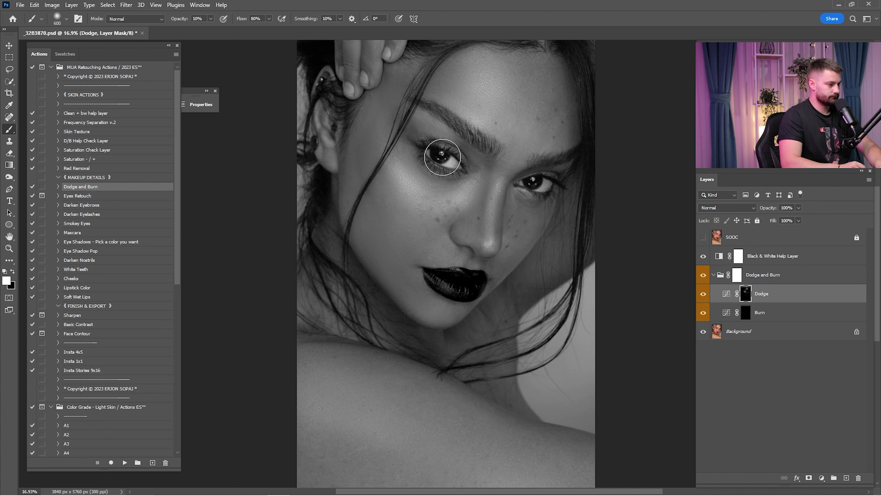
key(bracketright)
key(bracketright)
key(bracketright)
key(bracketright)
- Hide the Black & White Help Layer and compare the portrait with and without the Dodge and Burn group
click(703, 256)
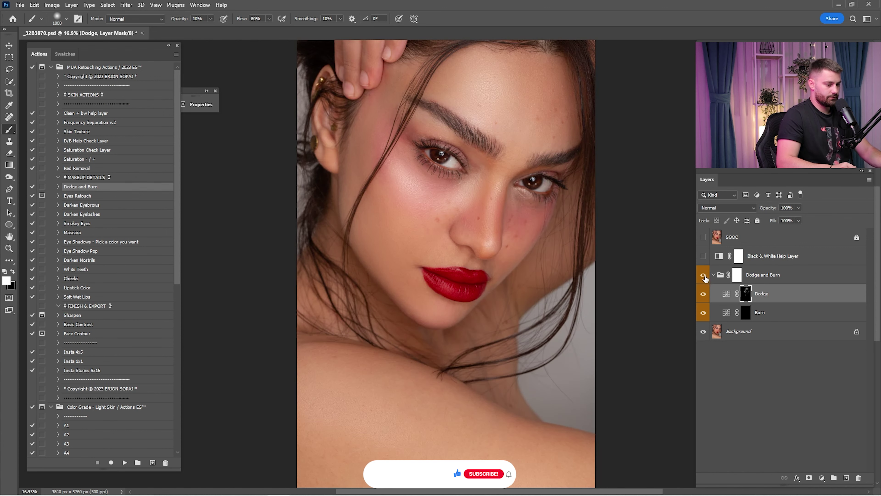
click(704, 276)
click(704, 276)
click(704, 276)
click(704, 276)
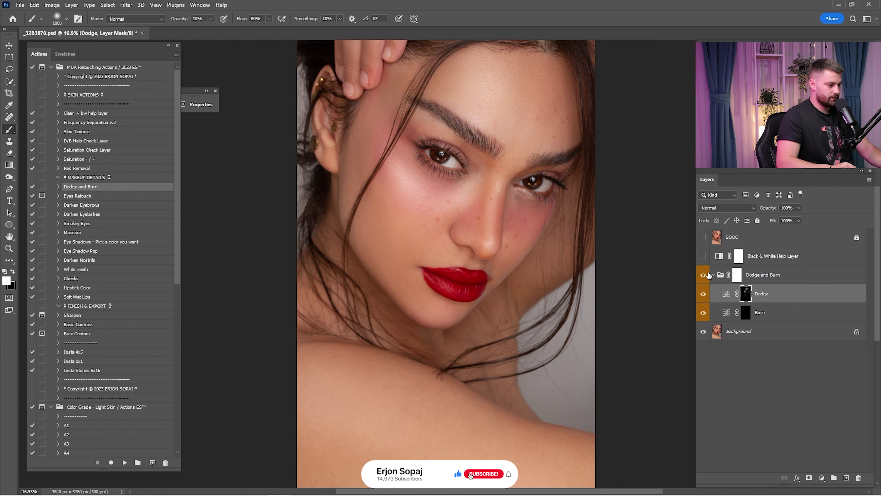
click(707, 275)
click(706, 275)
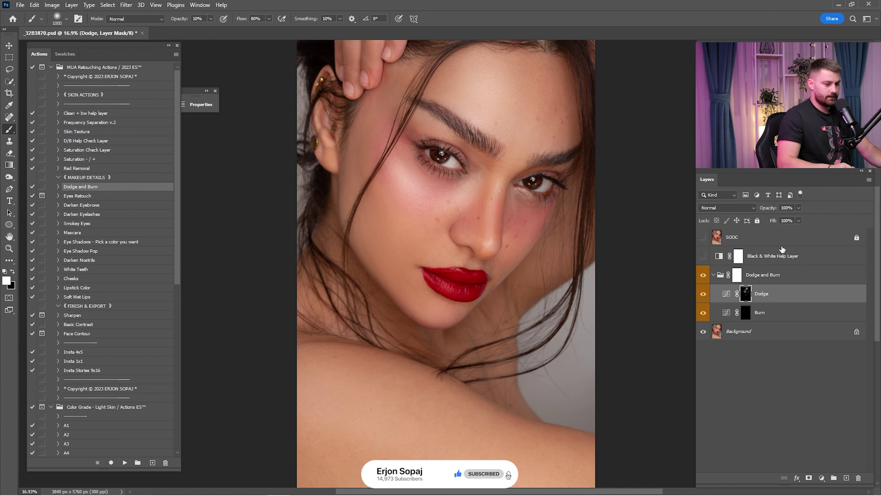
- Set the Dodge layer's opacity to 65%
click(791, 208)
text(65)
key(Return)
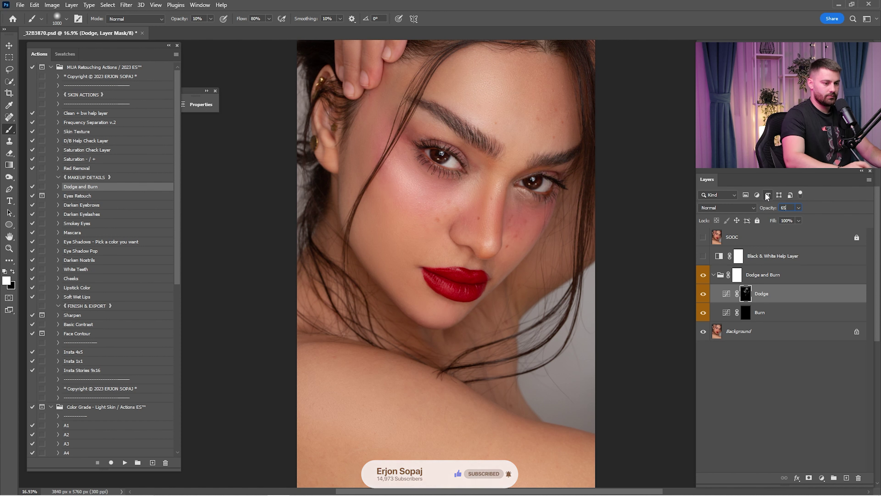
- Show the Black & White Help Layer and darken the forehead edges and temple on the Burn mask with a 700 to 800 brush
click(746, 314)
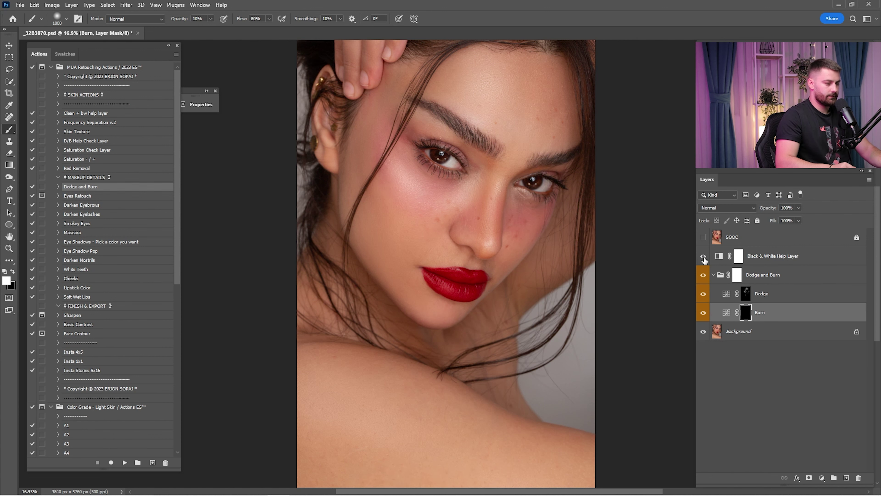
click(704, 256)
key(bracketleft)
key(bracketleft)
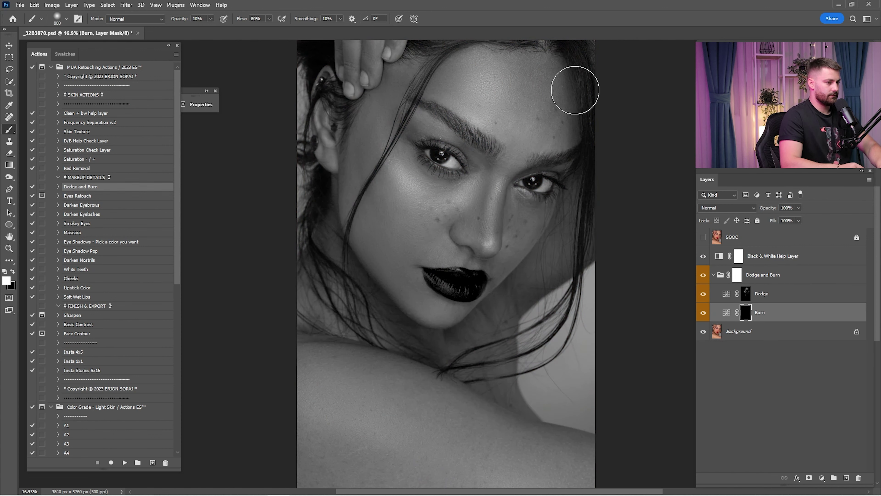
key(bracketleft)
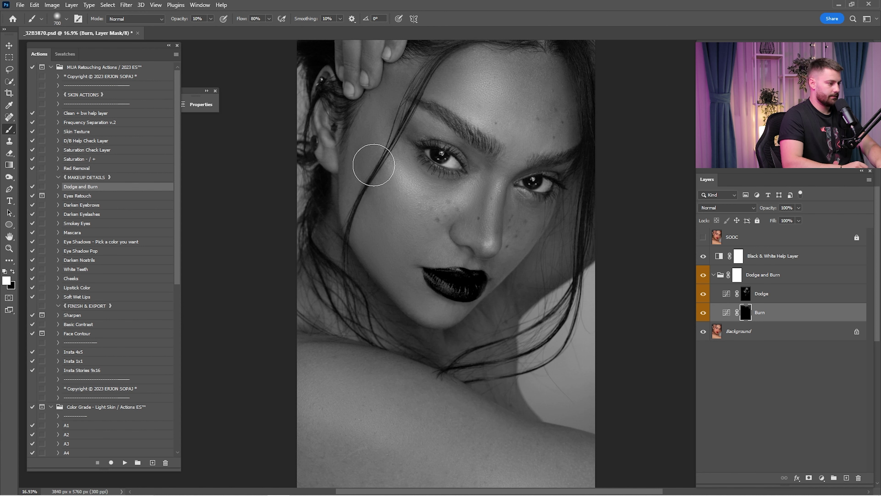
key(bracketright)
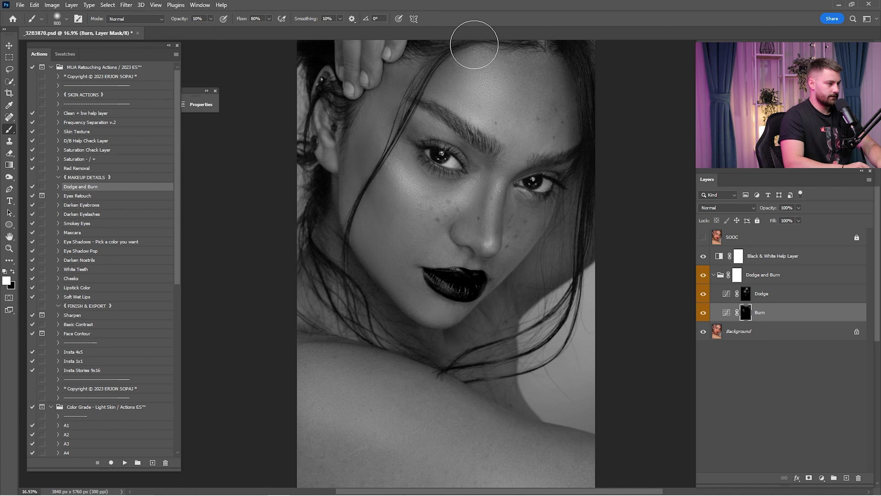
- Deepen the smaller facial shadows and the hairline on the Burn mask, varying the brush size between 300 and 700
key(bracketleft)
key(bracketleft)
key(bracketleft)
key(bracketleft)
key(bracketleft)
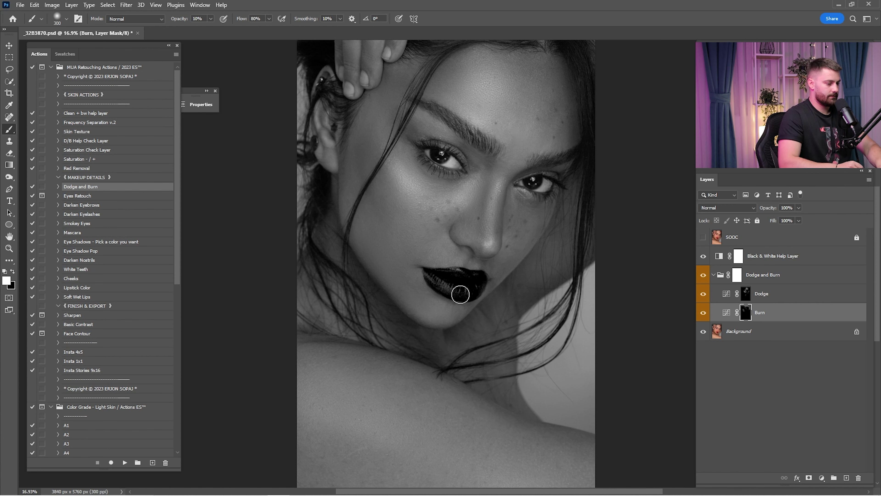
key(bracketright)
key(bracketright)
key(bracketleft)
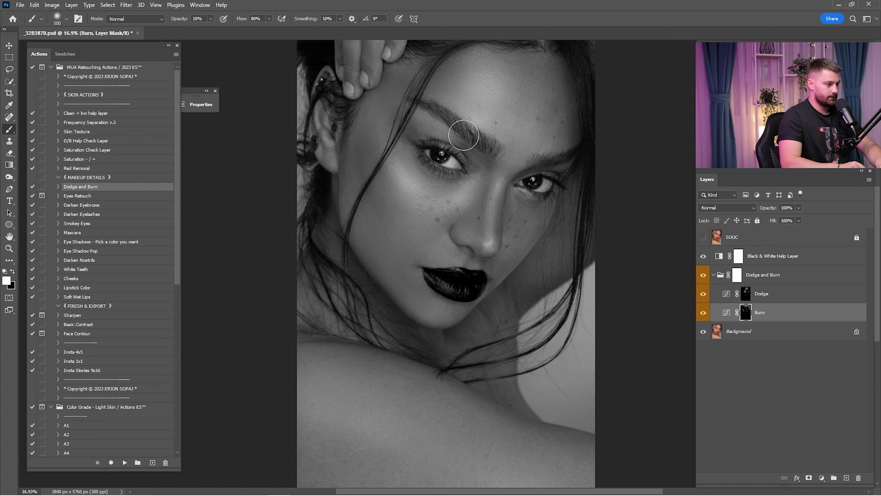
key(bracketright)
key(bracketright)
key(bracketright)
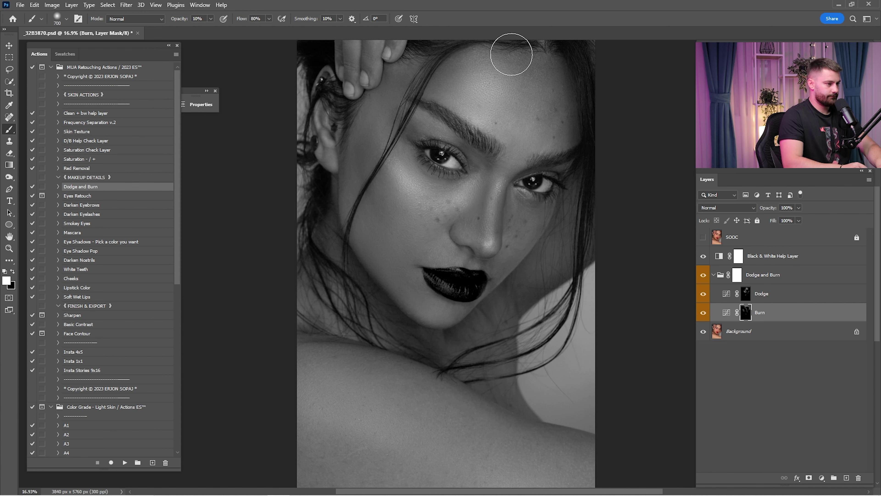
- Hide the Black & White Help Layer and compare the portrait with and without the Burn layer
click(703, 256)
click(704, 312)
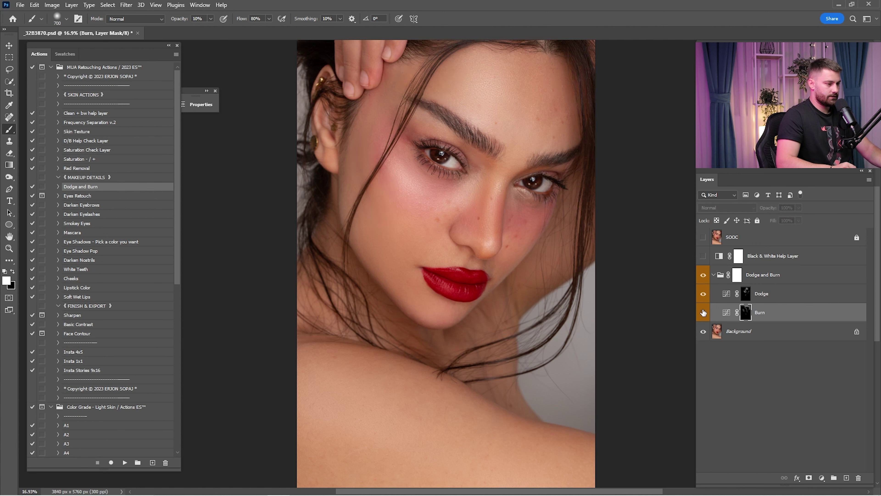
click(704, 313)
click(708, 313)
click(708, 313)
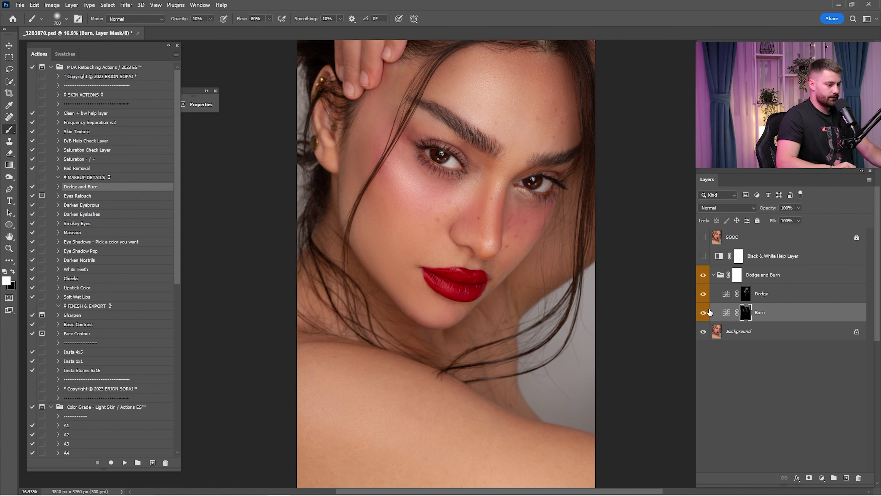
click(707, 314)
- Set the Burn layer's opacity to 45%
click(726, 312)
click(704, 314)
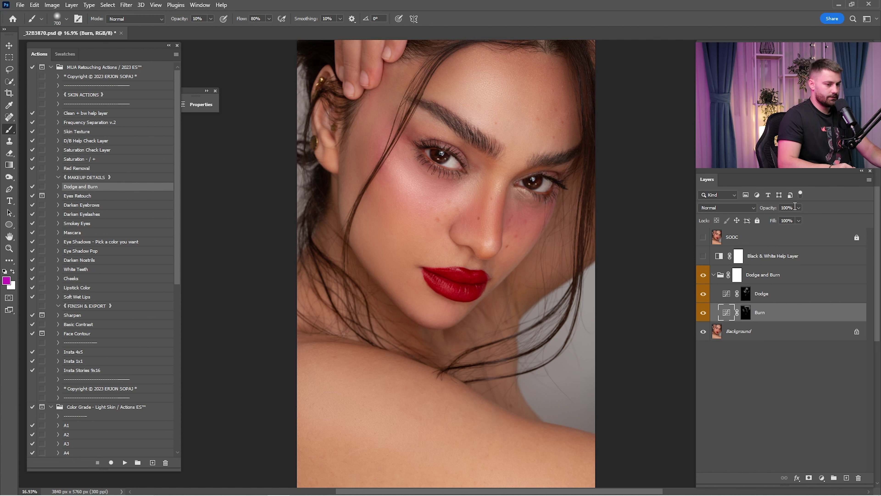
text(45)
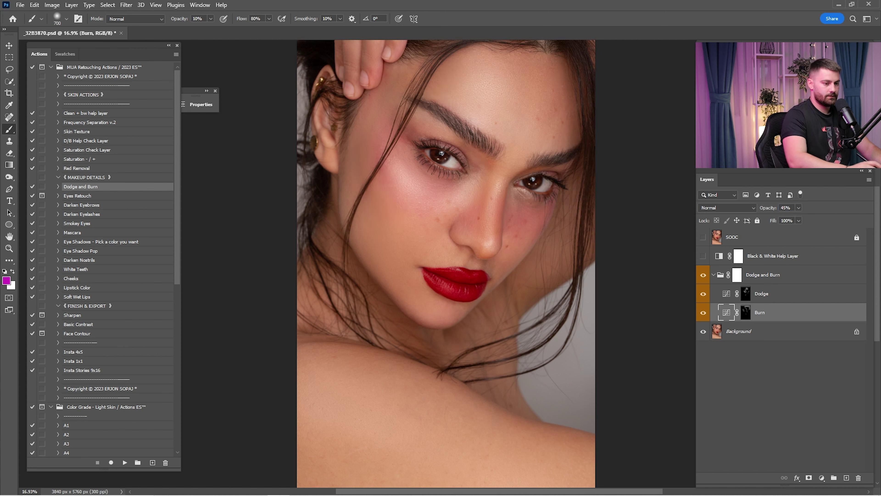
- Compare the portrait with and without the combined Dodge and Burn group
click(704, 275)
click(703, 275)
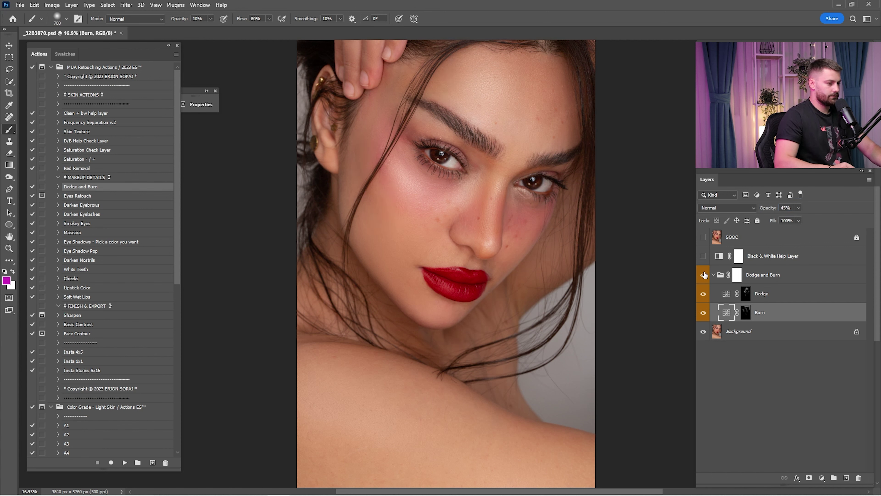
click(704, 275)
click(704, 274)
click(704, 274)
click(704, 275)
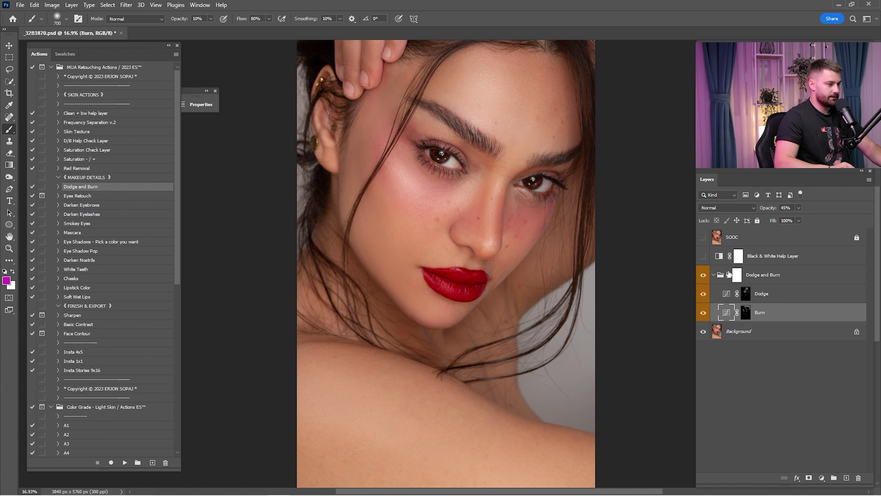
- Merge the visible Dodge and Burn layers into the Background with Merge Visible
ctrl+click(762, 282)
click(752, 282)
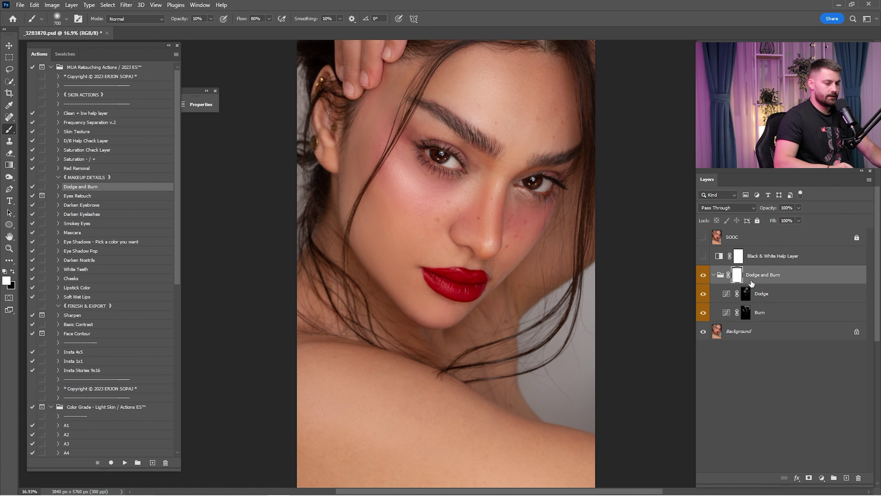
ctrl+click(747, 333)
right_click(765, 287)
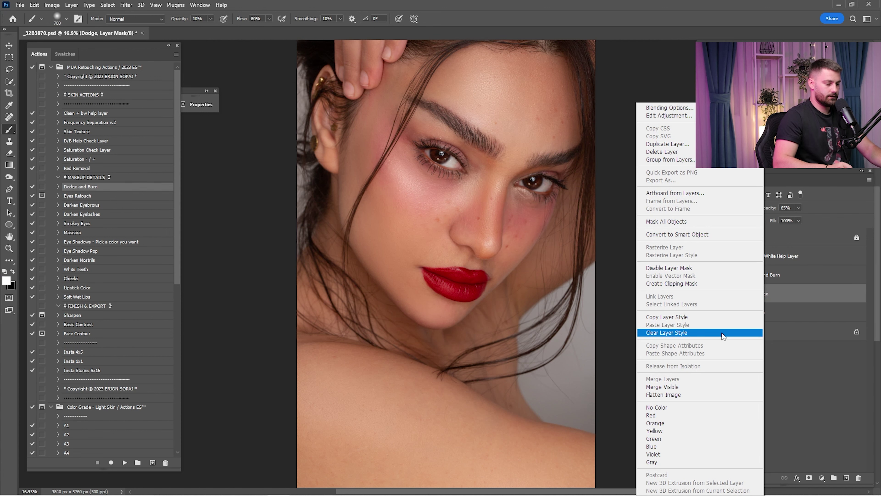
click(679, 388)
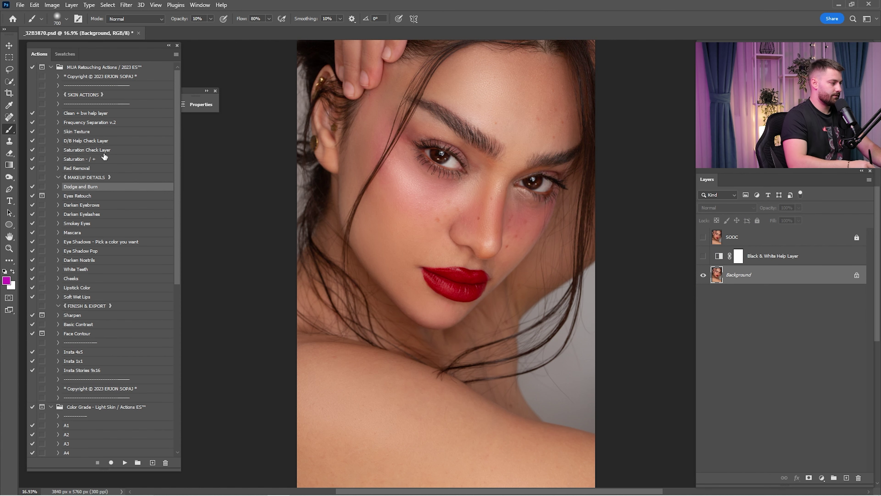
- Run the Red Removal action and paint its group mask white over the reddish cheeks and nose at 100% brush opacity
click(89, 169)
click(124, 463)
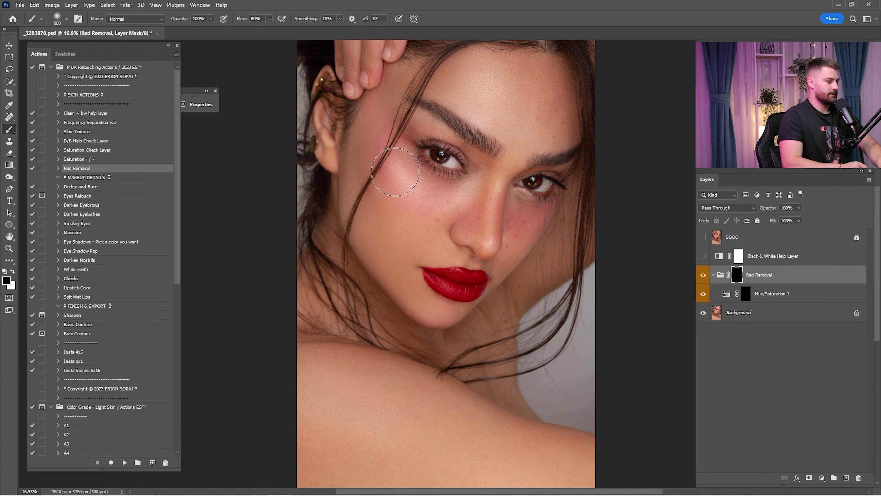
key(x)
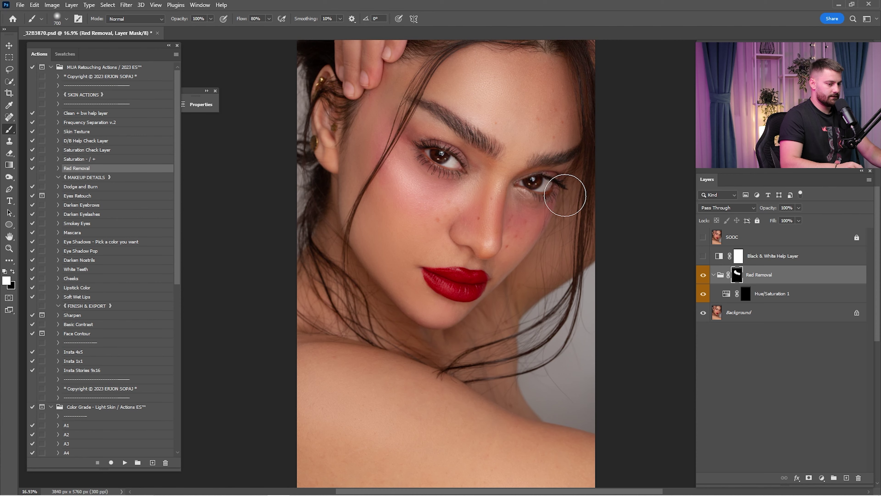
- Compare the nose and cheek close up with and without the Red Removal group
scroll(527, 214, up, 5)
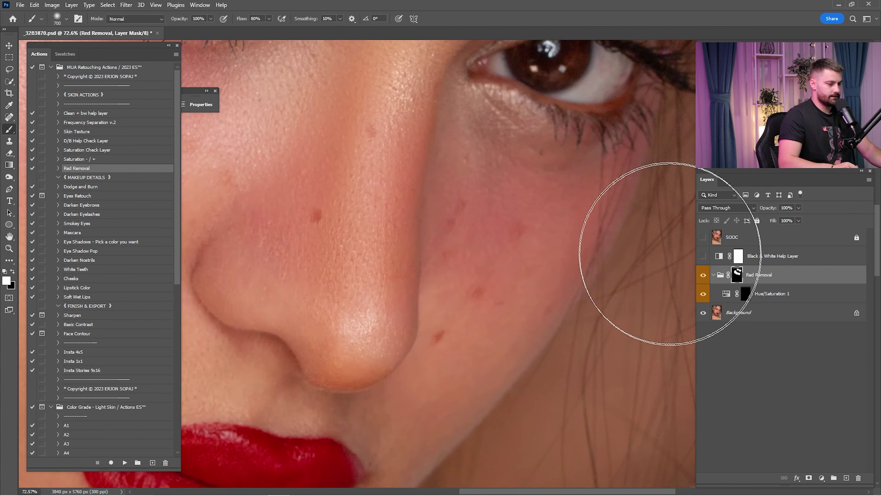
click(703, 275)
scroll(543, 305, down, 5)
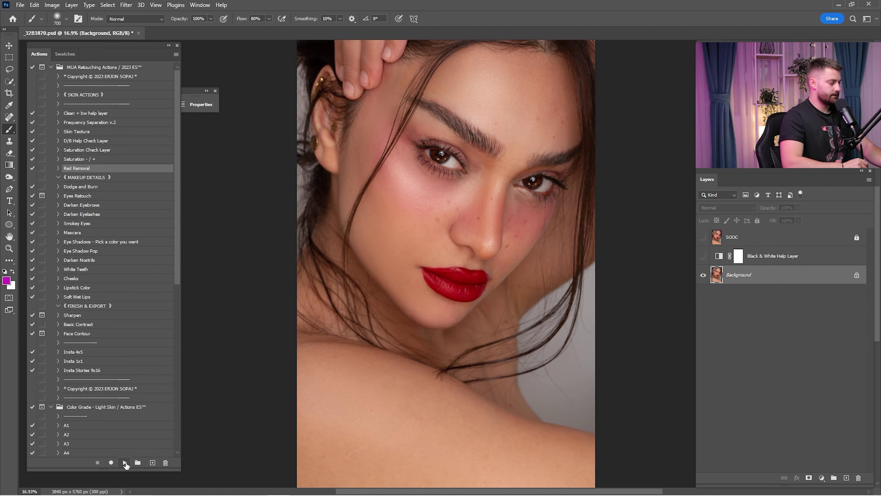
- Rerun the Red Removal action, make its group mask white, and paint the Hue/Saturation mask over the reddish cheeks and nose at 10% brush opacity
click(124, 462)
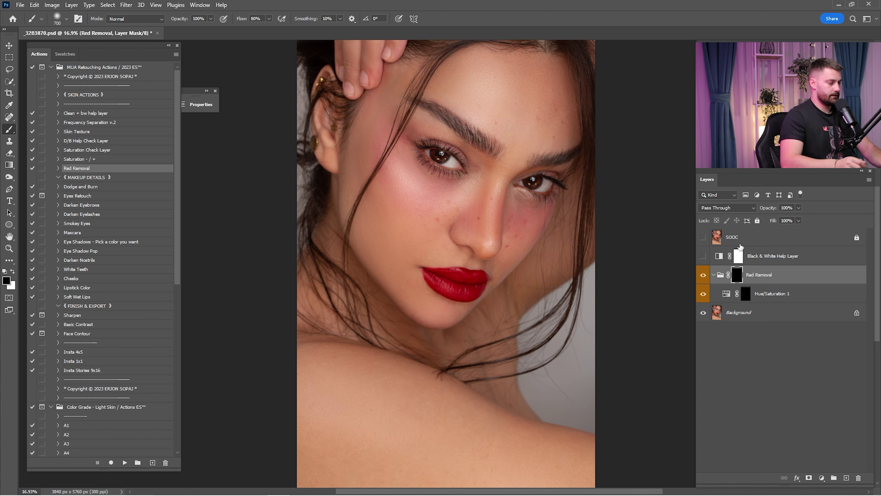
click(725, 295)
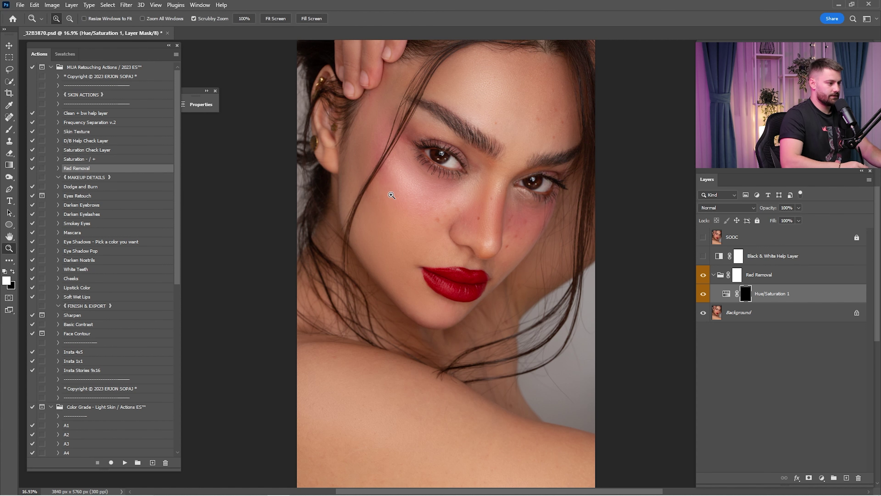
scroll(403, 205, up, 1)
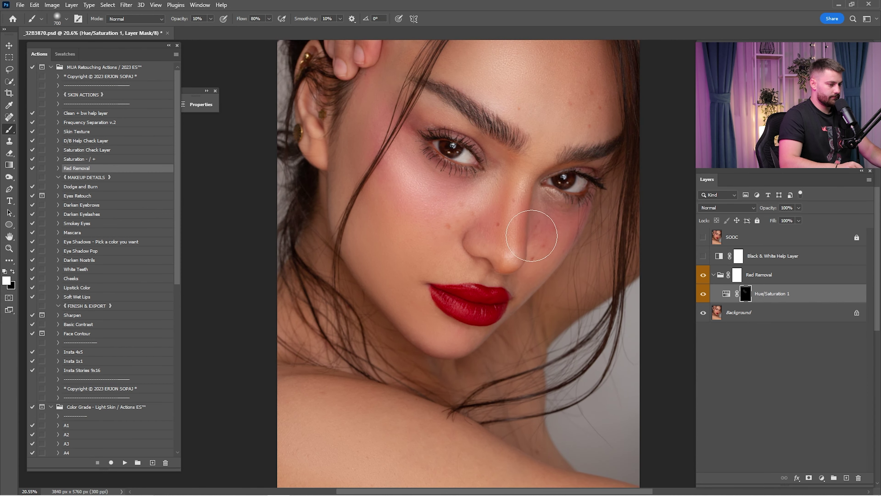
scroll(539, 204, up, 3)
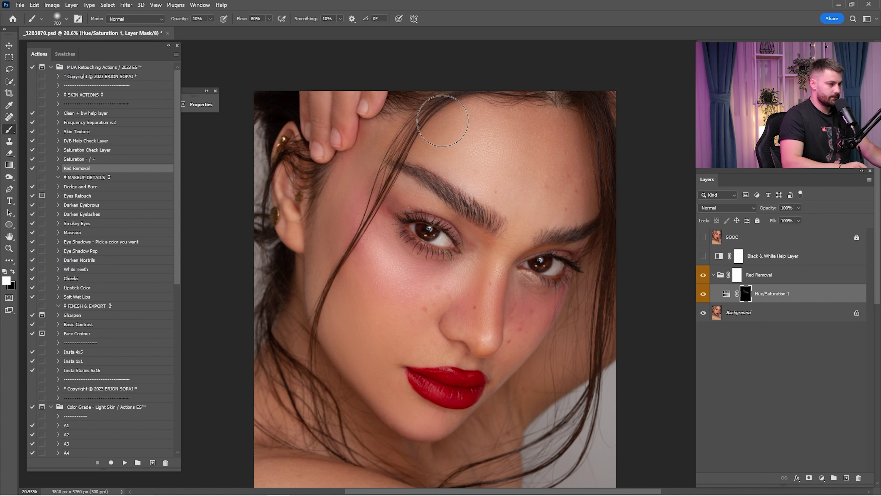
scroll(376, 170, down, 3)
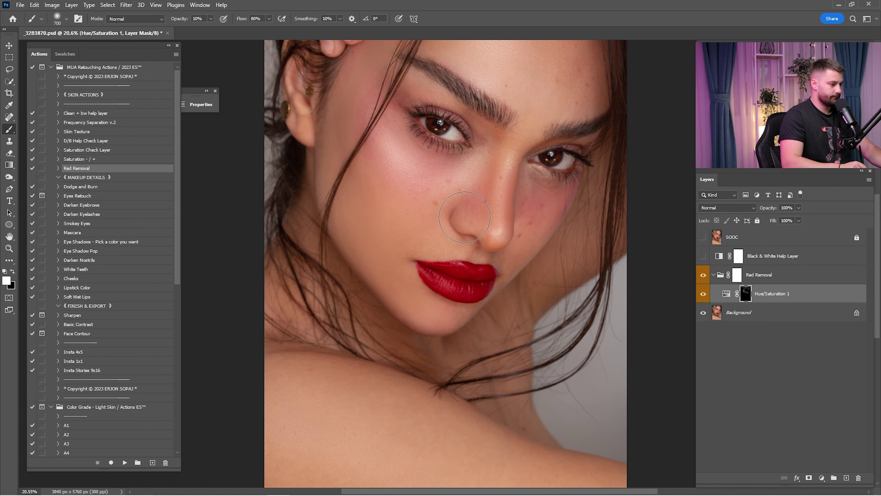
key(0)
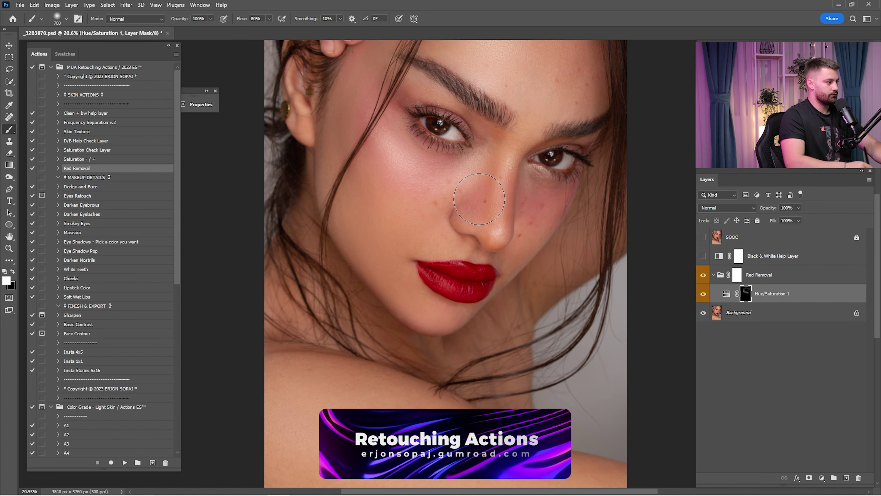
key(1)
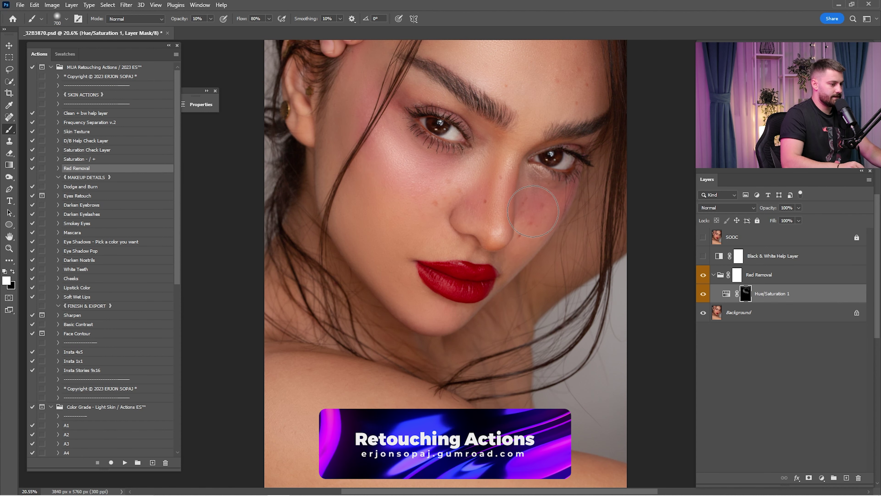
key(ctrl+minus)
- Set the Red Removal group's opacity to 25% and compare the portrait with and without the group and against the SOOC layer
click(755, 282)
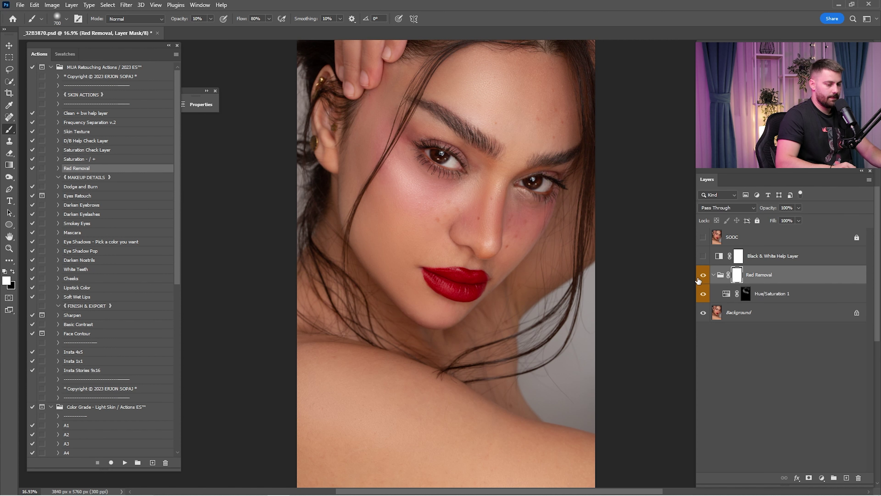
click(703, 277)
click(703, 276)
click(704, 277)
click(704, 276)
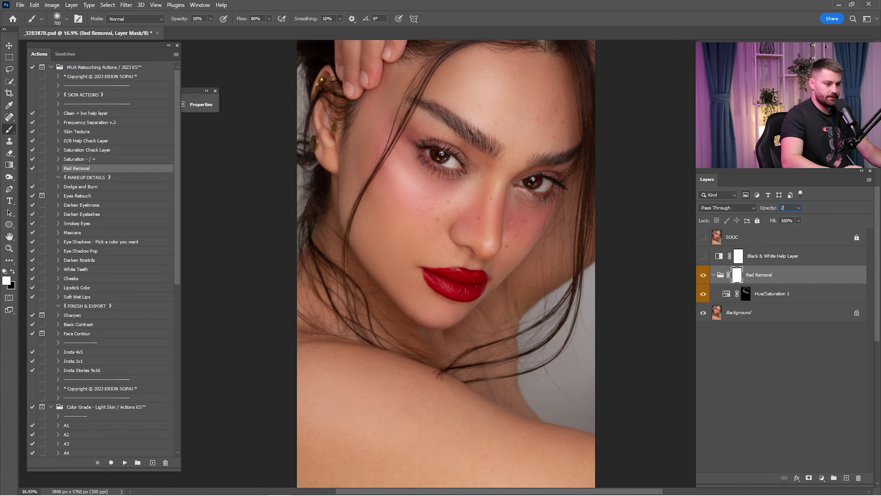
click(703, 240)
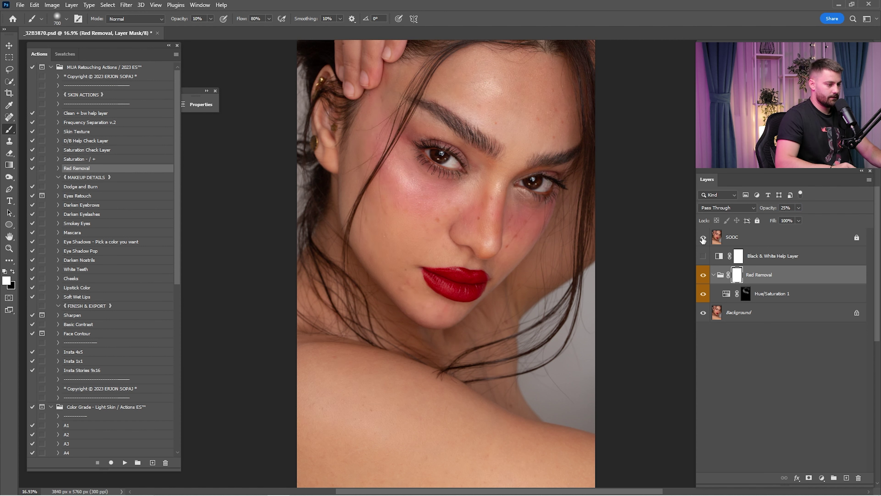
click(704, 240)
- Merge the Red Removal group and its Hue/Saturation layer into the Background
ctrl+click(756, 303)
ctrl+click(750, 317)
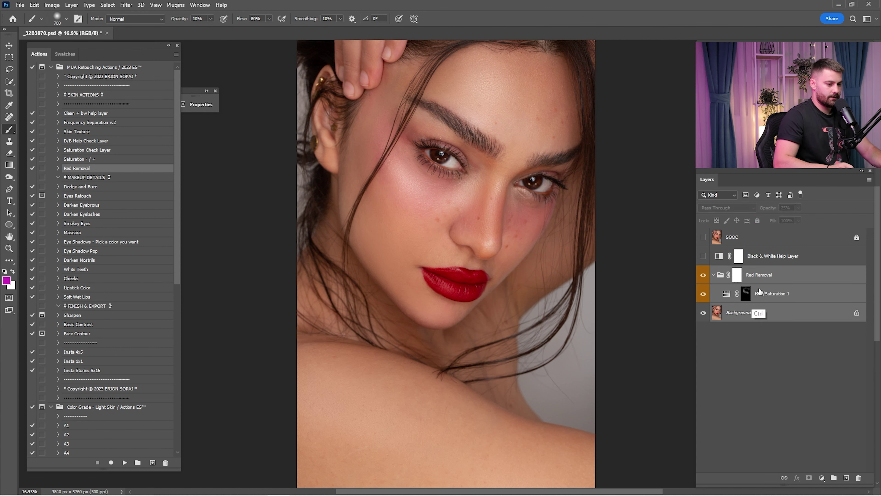
right_click(763, 298)
click(787, 422)
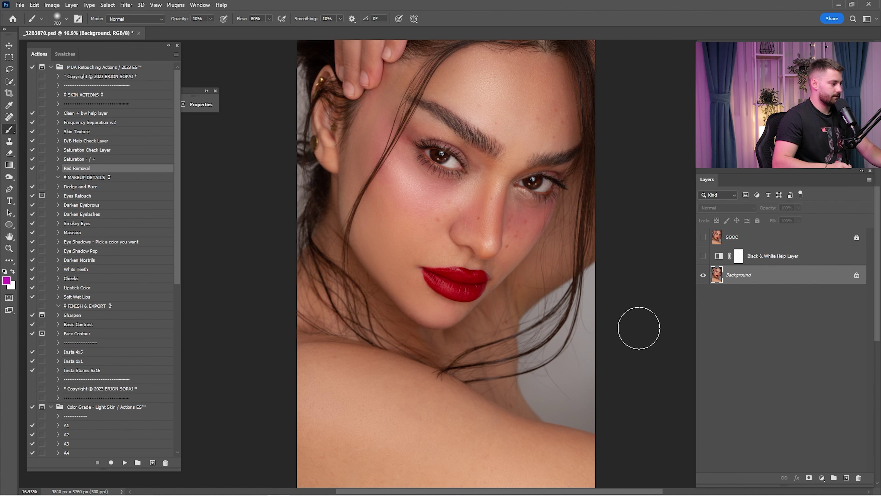
- Run the Eyes Retouch action, accepting a Gaussian Blur radius of 5.0 pixels
click(91, 190)
click(89, 196)
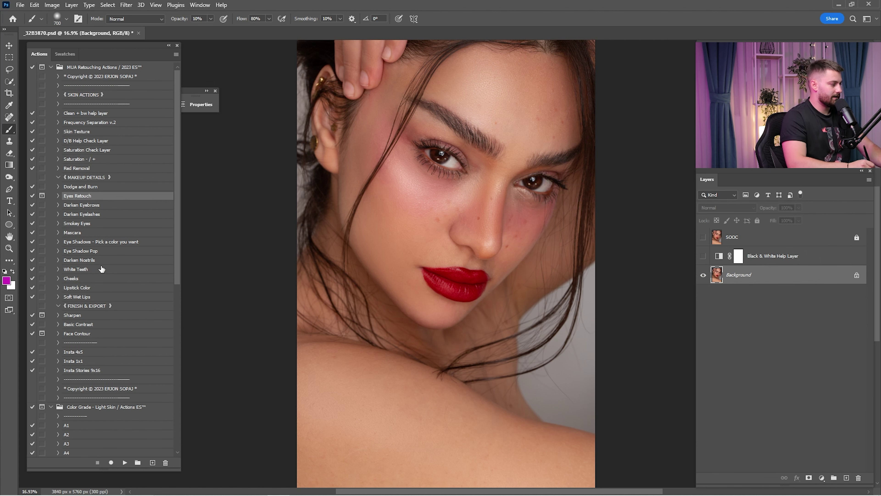
click(126, 458)
click(410, 187)
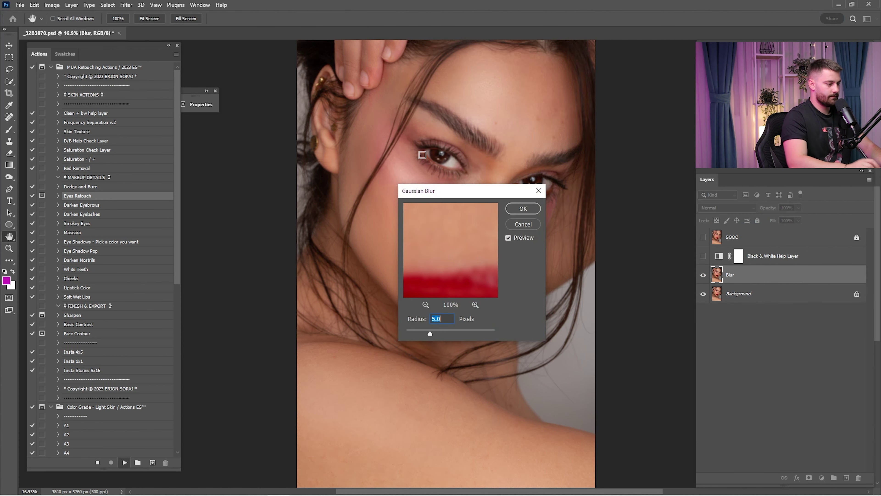
key(Return)
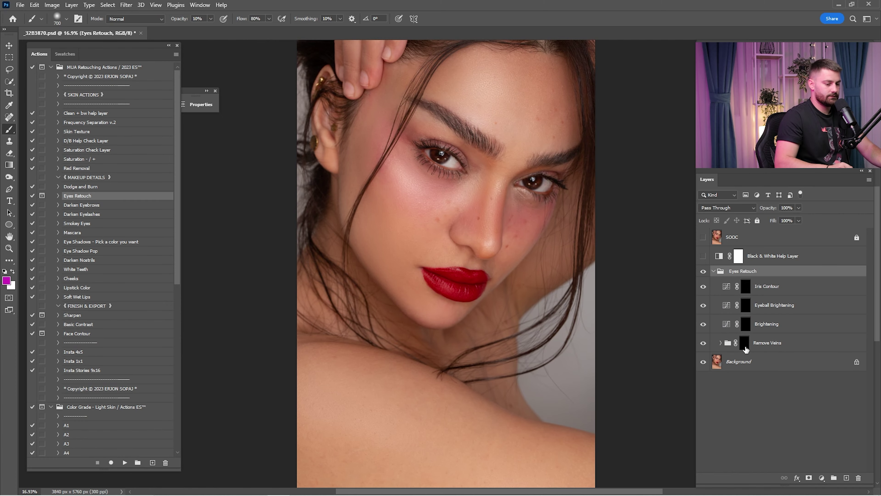
- Paint the Remove Veins mask white over the whites of both eyes and set the group's opacity to 45%
click(745, 343)
key(z)
drag(434, 148, 513, 223)
key(b)
key(x)
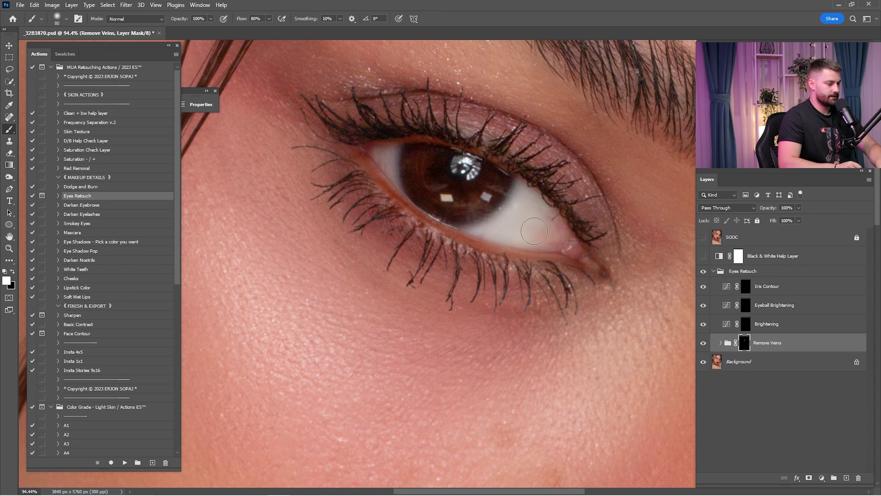
drag(686, 261, 361, 219)
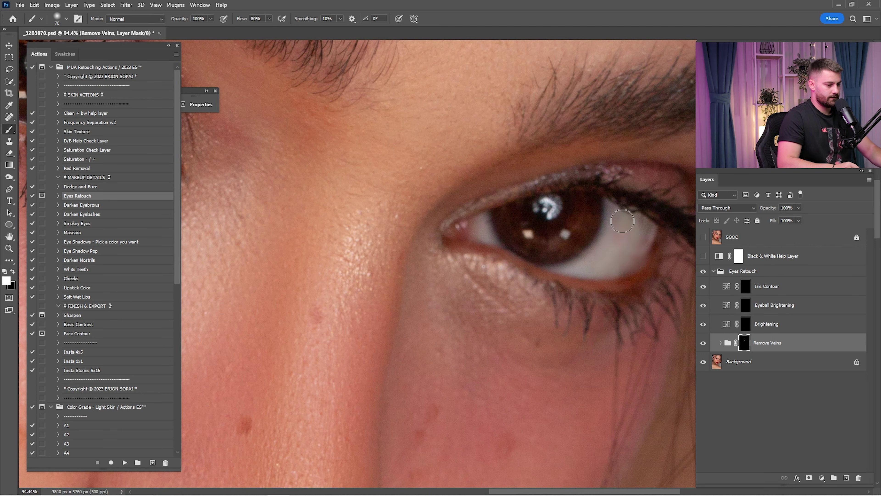
drag(604, 260, 484, 245)
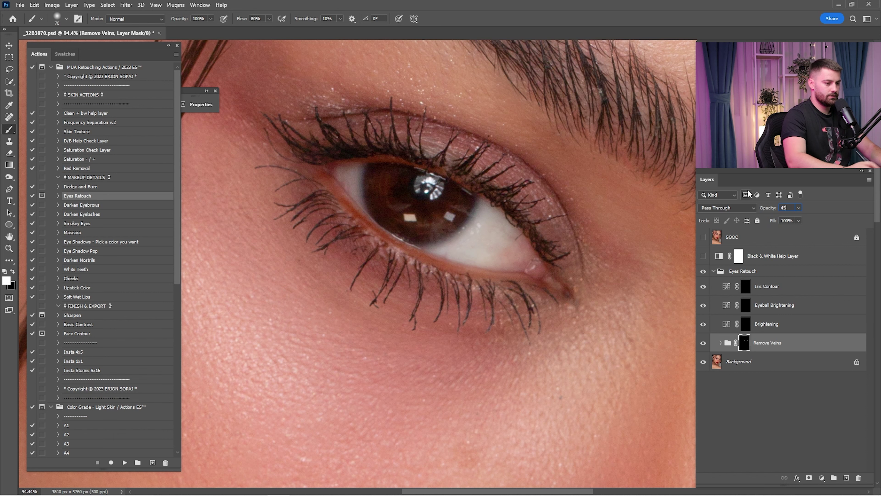
text(45)
key(Return)
- Paint the Brightening layer's mask white over the whites of both eyes at 100% brush opacity
click(746, 324)
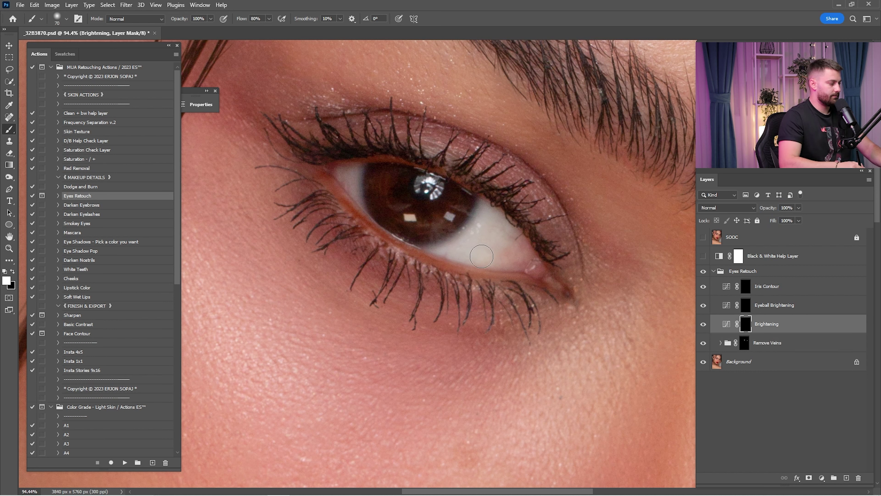
mouse_move(481, 234)
mouse_down()
mouse_move(466, 244)
mouse_move(526, 259)
mouse_move(471, 243)
mouse_move(524, 245)
mouse_up()
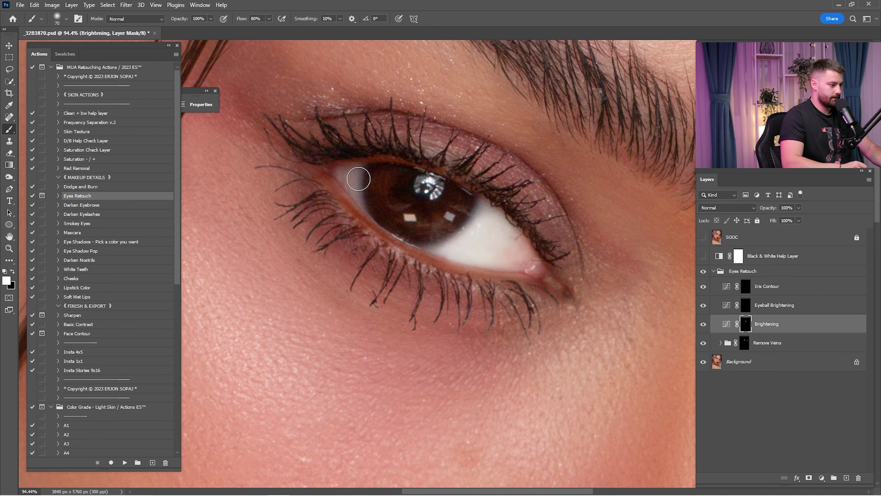
drag(358, 179, 352, 188)
drag(607, 256, 340, 165)
drag(554, 217, 415, 201)
drag(475, 251, 467, 242)
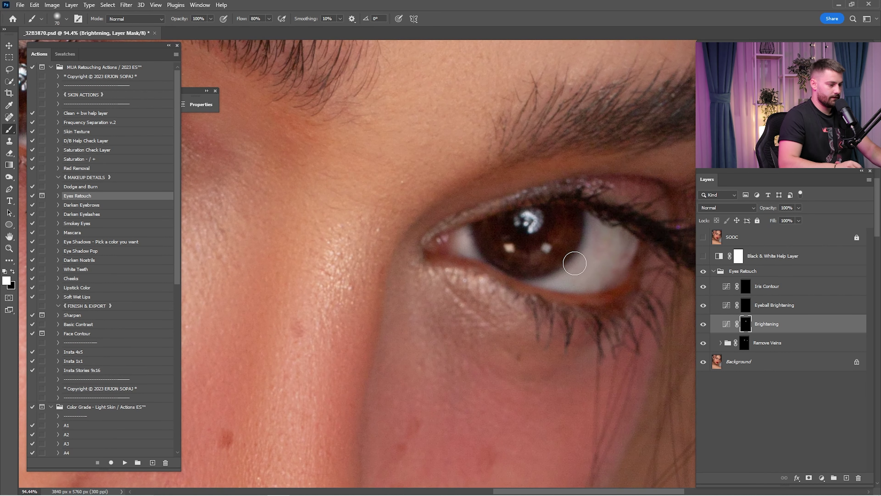
mouse_move(575, 263)
mouse_down()
mouse_move(558, 284)
mouse_move(595, 250)
mouse_move(612, 274)
mouse_move(613, 237)
mouse_up()
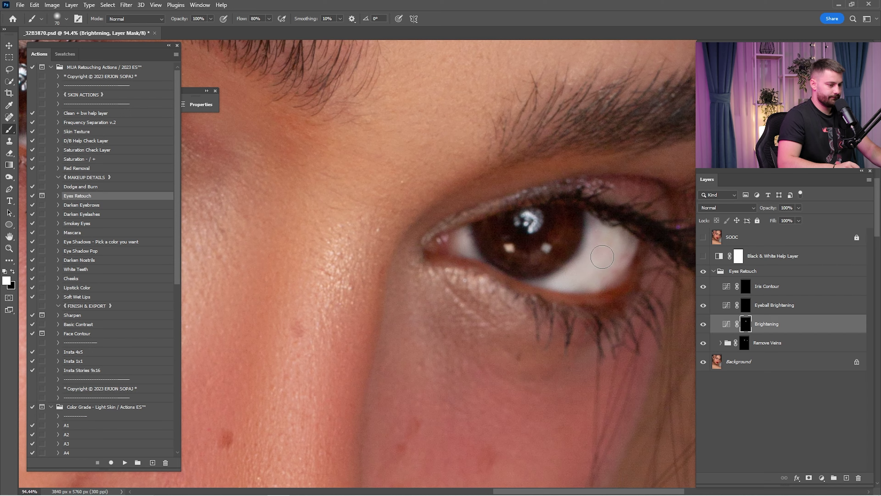
- Compare the full portrait with and without the Brightening layer and set its opacity to 35%
key(z)
key(ctrl+0)
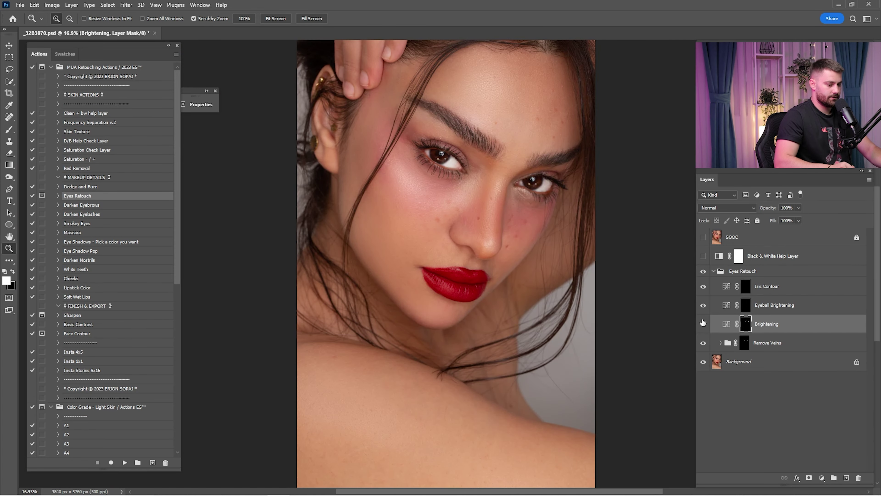
click(703, 323)
click(703, 324)
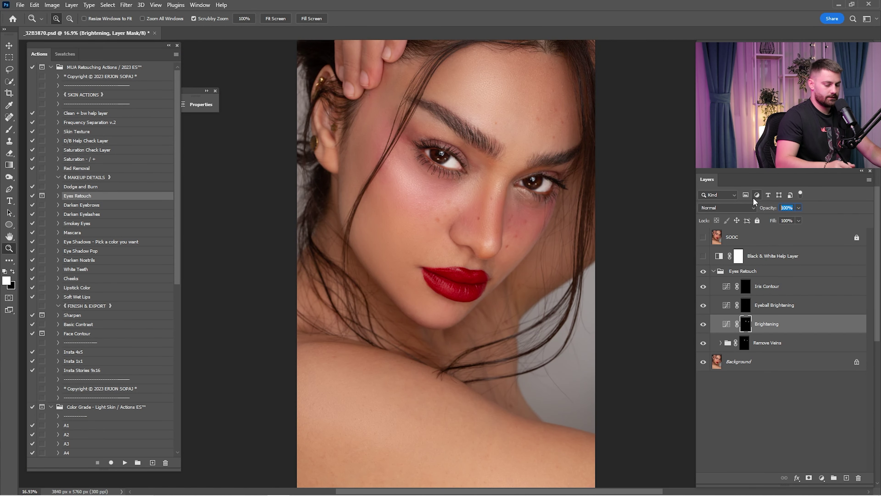
text(35)
key(Return)
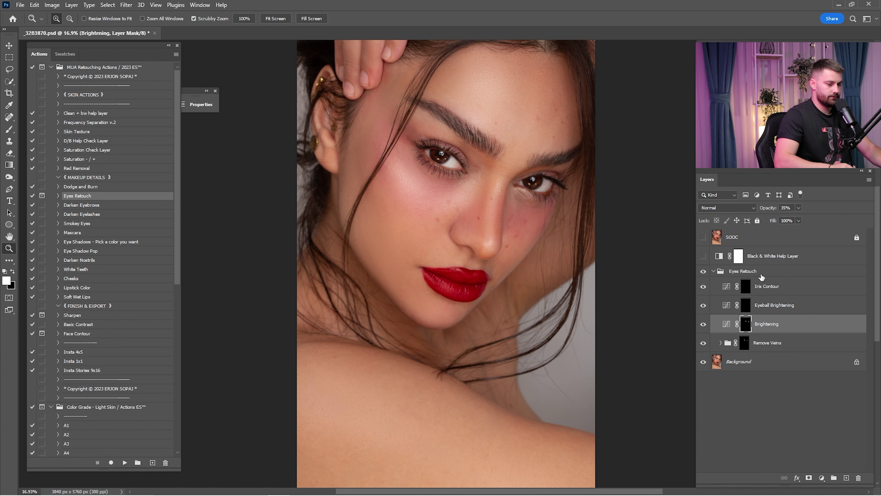
- Paint the Eyeball Brightening mask white over both irises with an 80 px brush and compare the eyes with and without that layer
click(774, 305)
mouse_move(440, 157)
mouse_down()
mouse_move(437, 174)
mouse_move(486, 211)
mouse_move(510, 213)
mouse_move(478, 205)
mouse_move(499, 216)
mouse_up()
key(b)
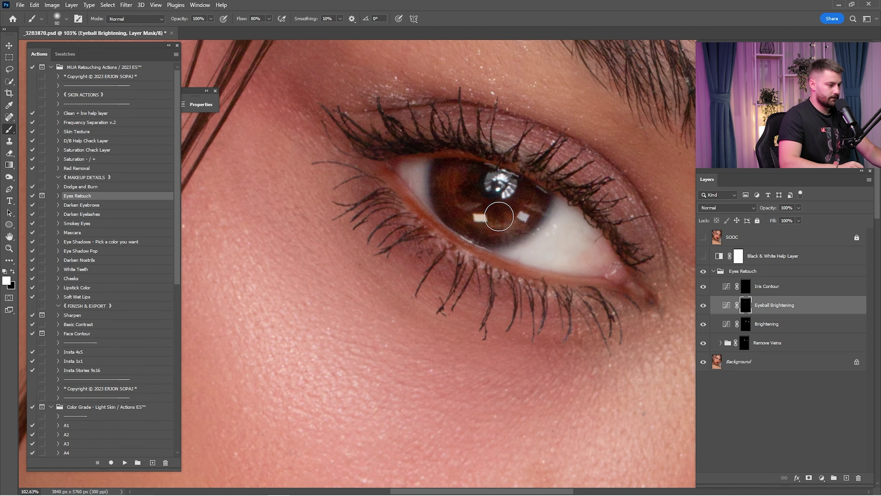
drag(616, 212, 351, 177)
drag(600, 224, 368, 205)
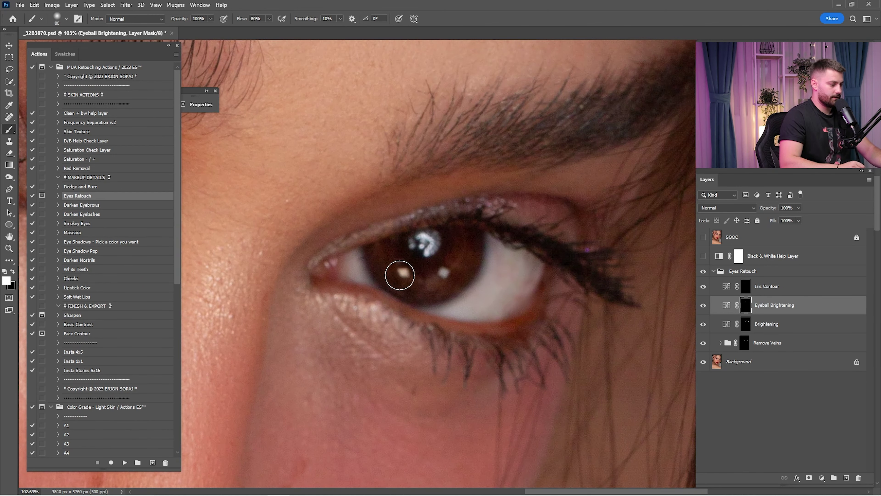
mouse_move(400, 274)
mouse_down()
mouse_move(440, 273)
mouse_move(428, 276)
mouse_up()
mouse_move(236, 243)
mouse_down()
mouse_move(302, 232)
mouse_move(580, 252)
mouse_up()
mouse_move(496, 191)
mouse_down()
mouse_move(605, 248)
mouse_move(576, 278)
mouse_move(467, 230)
mouse_up()
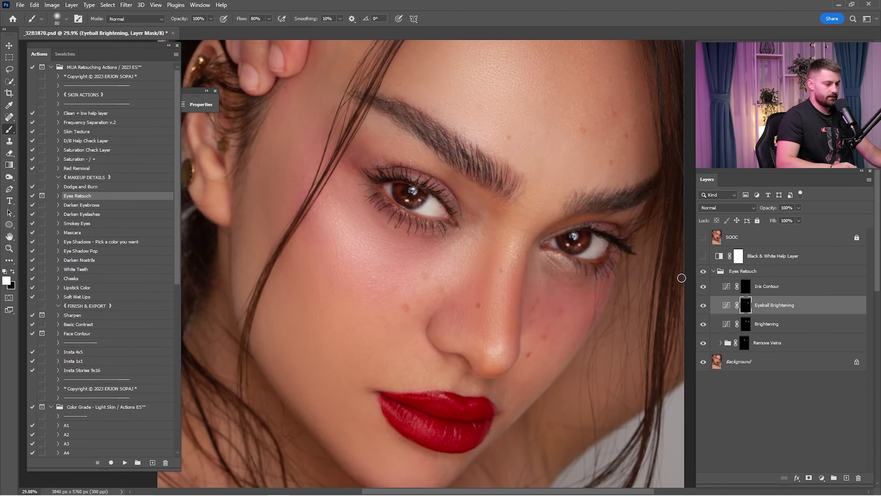
click(703, 306)
click(703, 306)
- Paint the Iris Contour mask white around the edges of both irises with a 70 px brush
click(745, 289)
drag(438, 203, 465, 209)
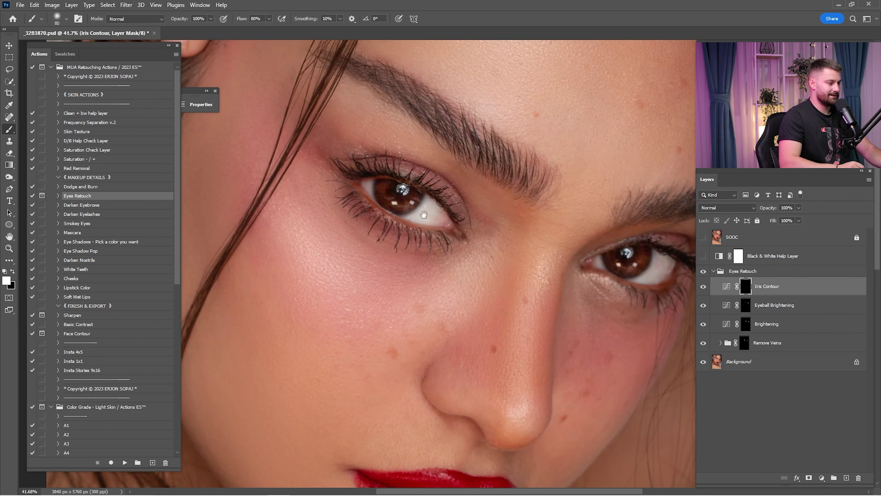
drag(399, 184, 521, 240)
drag(522, 240, 592, 270)
key(b)
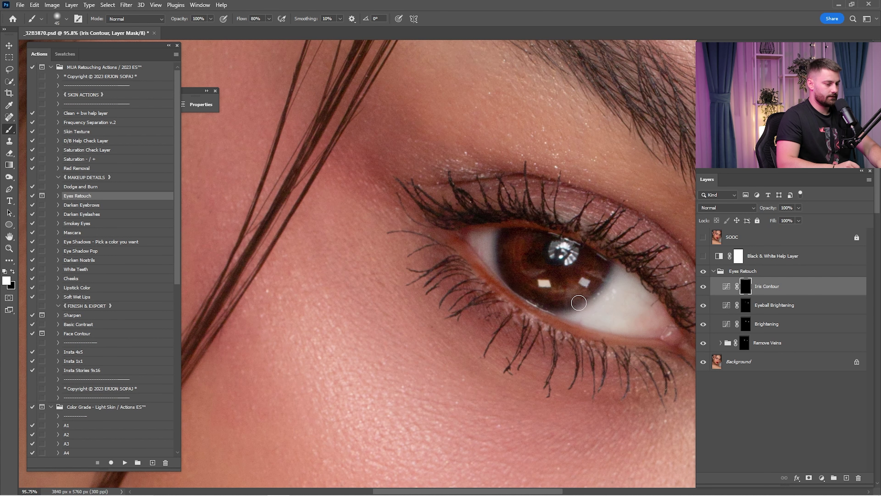
key(bracketright)
key(bracketright)
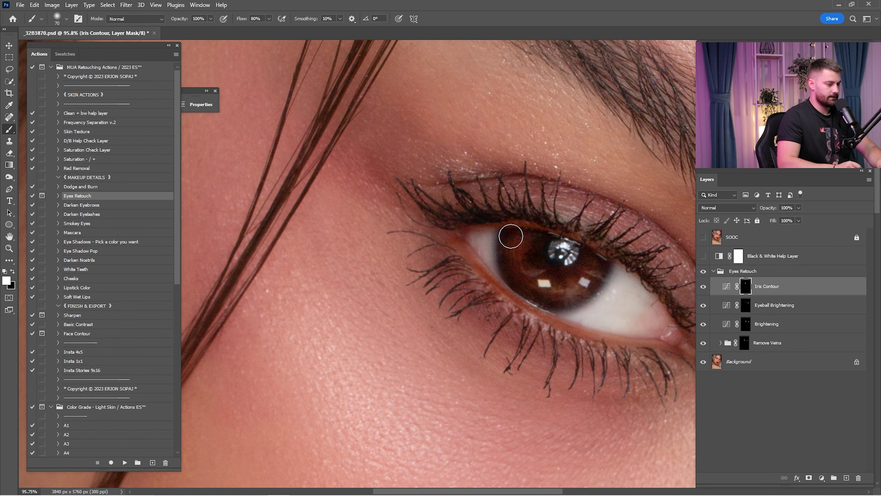
drag(636, 283, 376, 211)
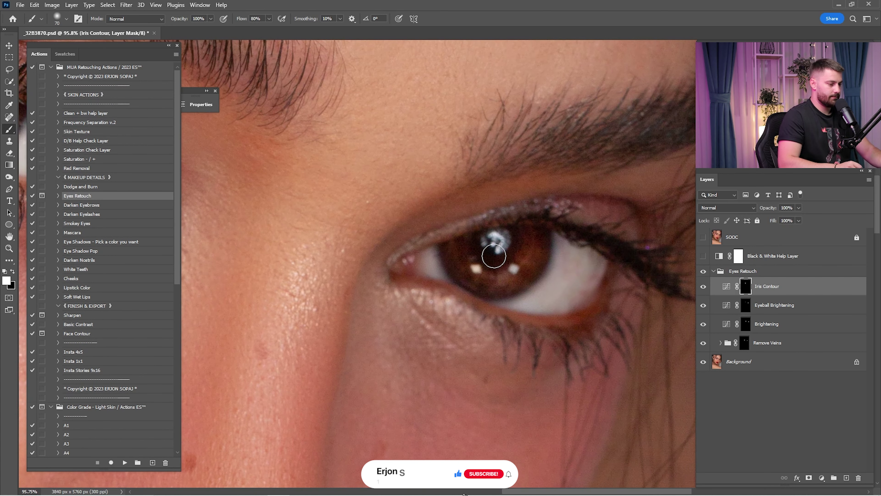
scroll(520, 283, down, 10)
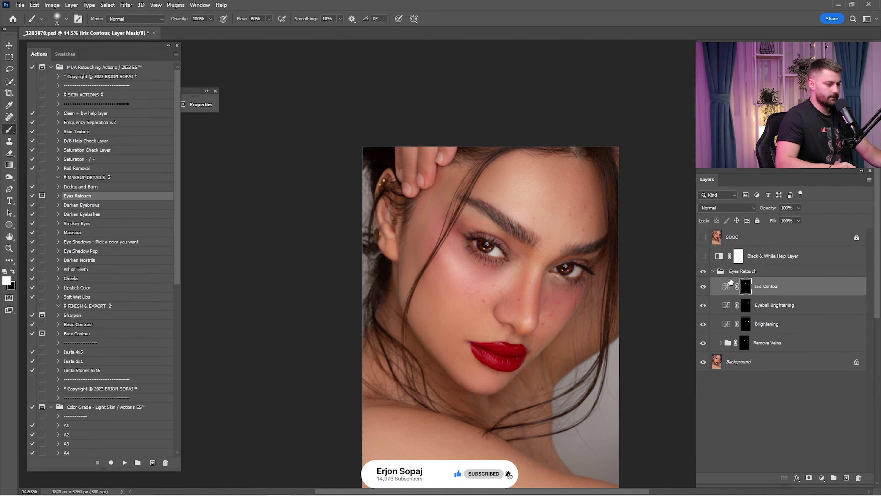
- Collapse the Eyes Retouch group and merge it with the Background layer
click(715, 272)
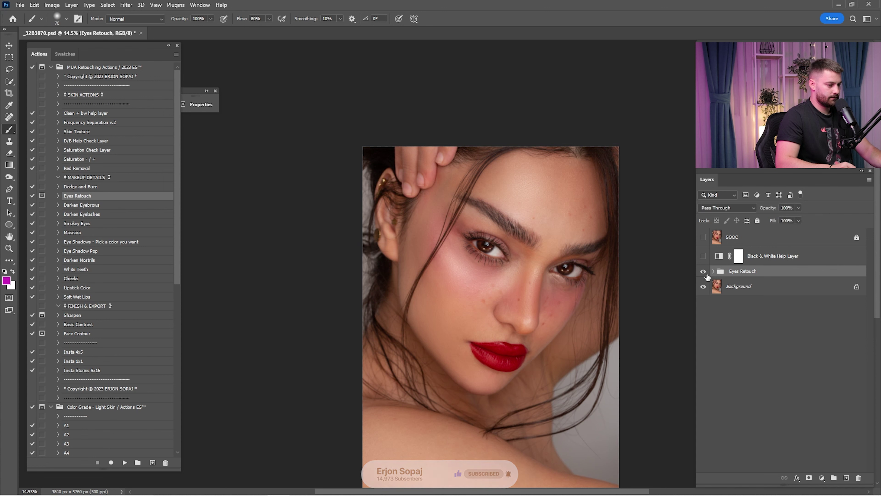
ctrl+click(739, 287)
right_click(737, 275)
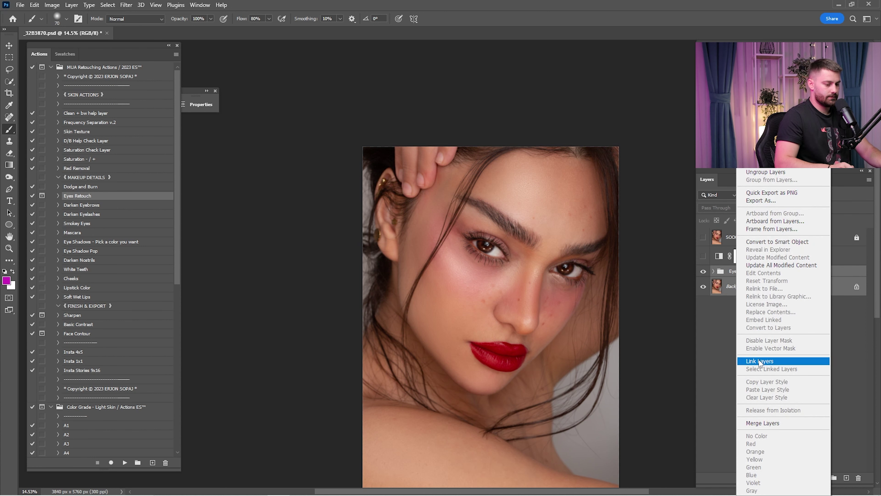
click(760, 422)
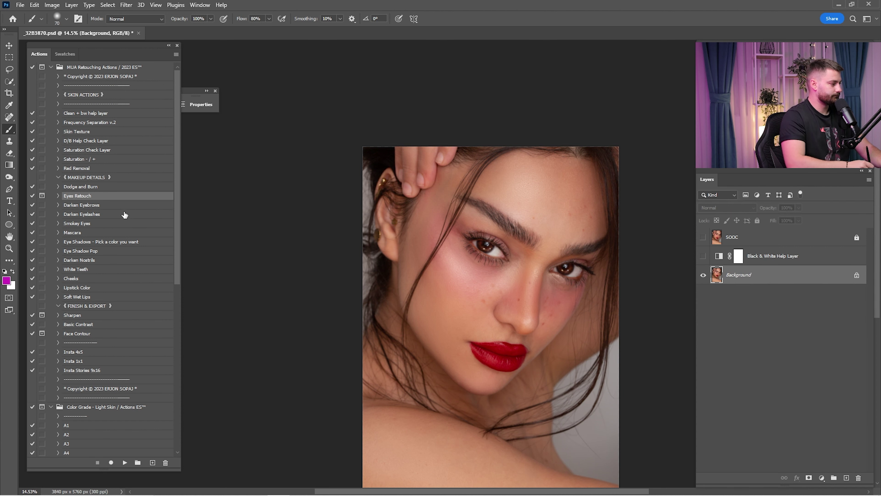
- Run the Darken Eyebrows and Darken Eyelashes actions to add both adjustment layers above the Background
click(85, 206)
click(124, 463)
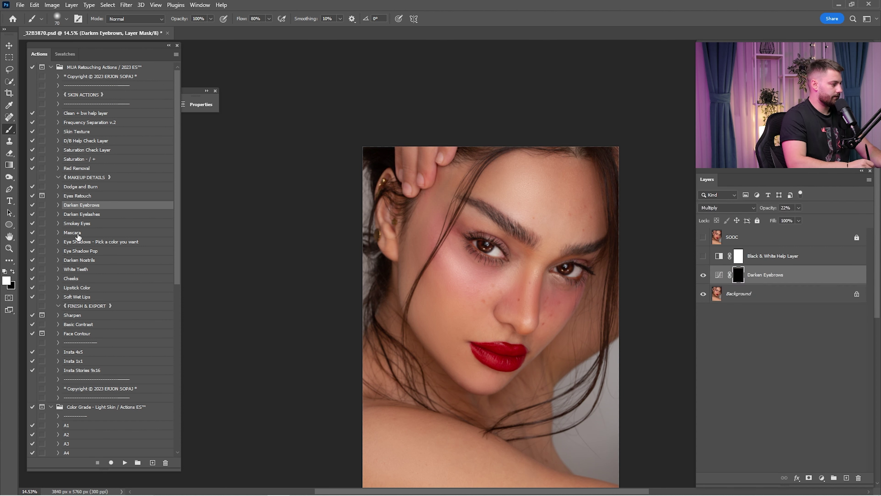
click(85, 216)
click(124, 462)
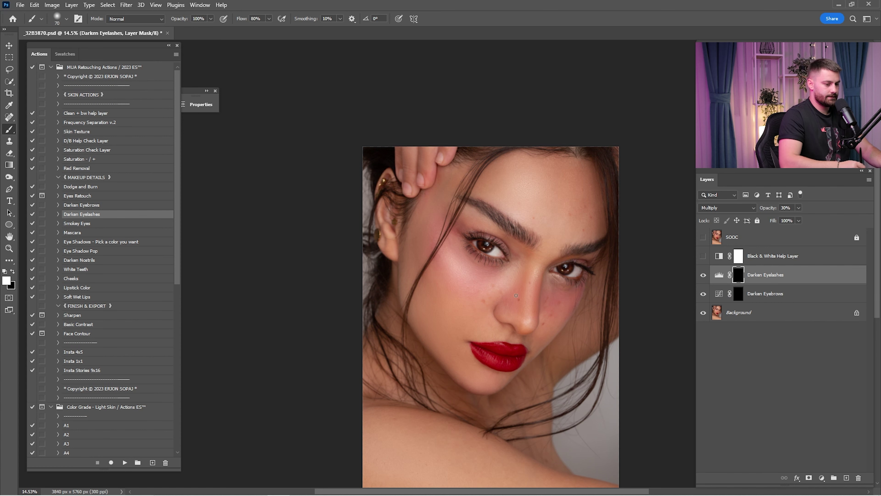
- Paint the Darken Eyebrows mask white over both eyebrows with a 150 to 200 px brush and compare the portrait with and without that layer
click(725, 300)
scroll(596, 230, up, 6)
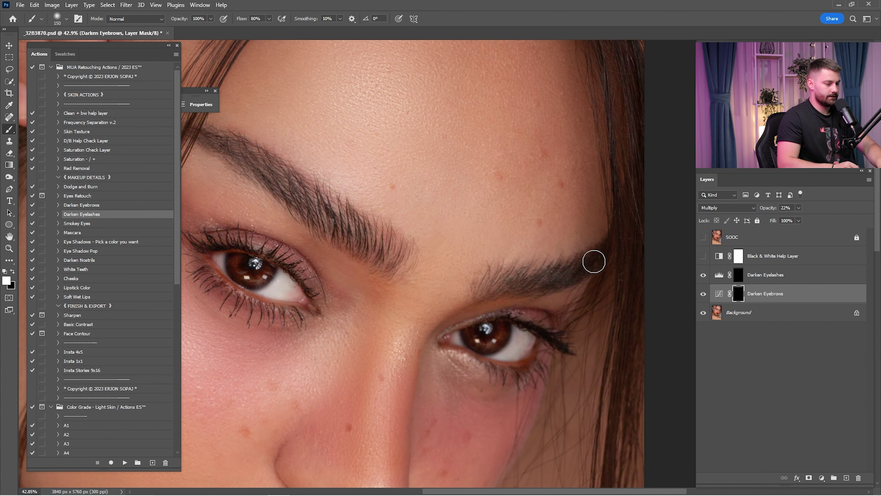
drag(592, 262, 498, 292)
drag(362, 228, 539, 255)
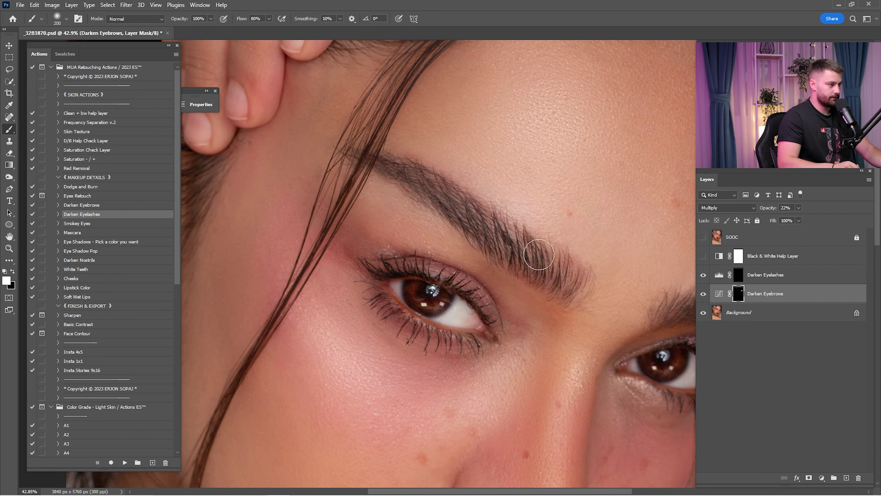
mouse_move(568, 283)
mouse_down()
mouse_move(526, 271)
mouse_move(389, 169)
mouse_move(412, 174)
mouse_move(554, 275)
mouse_move(502, 237)
mouse_up()
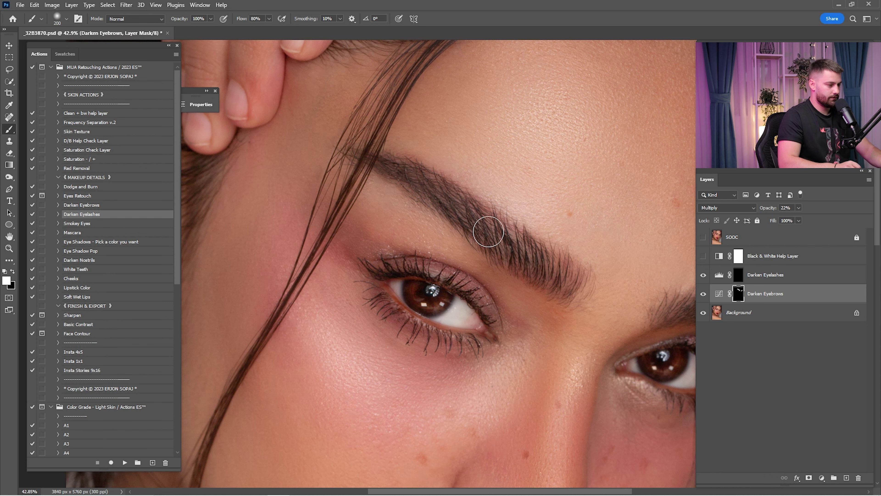
key(ctrl+0)
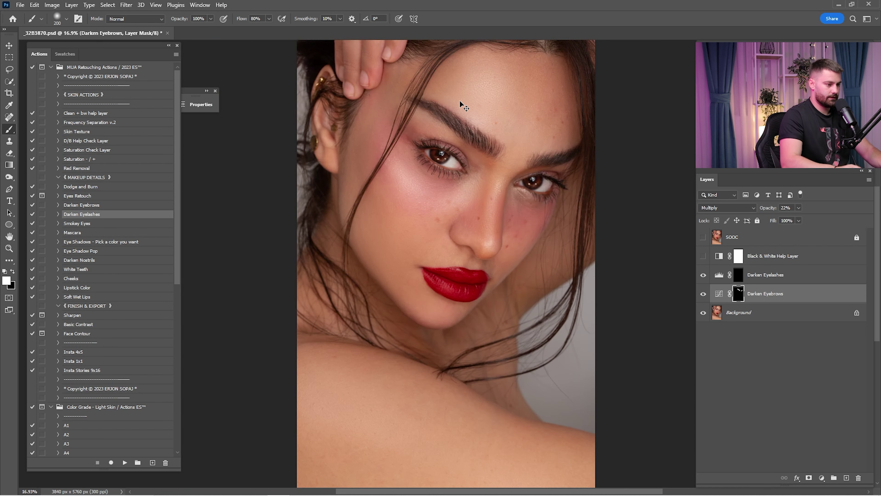
click(704, 294)
click(704, 294)
click(704, 294)
click(704, 294)
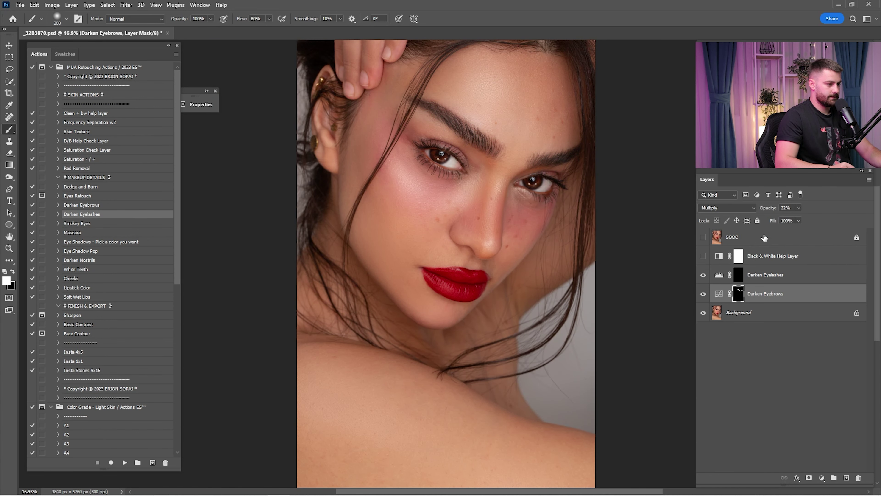
- Paint the Darken Eyelashes mask white over the lashes of both eyes with a brush of about 150 px
click(739, 276)
key(ctrl+space)
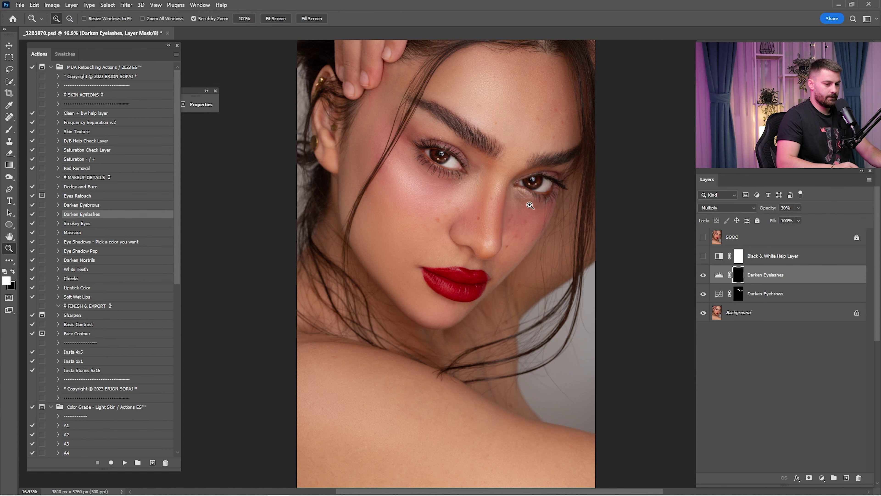
drag(491, 182, 512, 246)
key(bracketleft)
key(bracketleft)
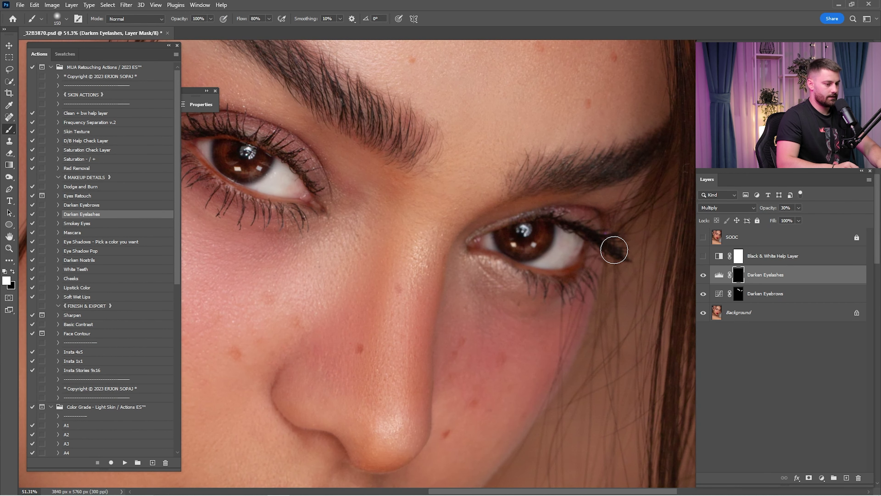
mouse_move(615, 250)
mouse_down()
mouse_move(560, 220)
mouse_move(527, 219)
mouse_up()
key(space)
drag(352, 213, 639, 289)
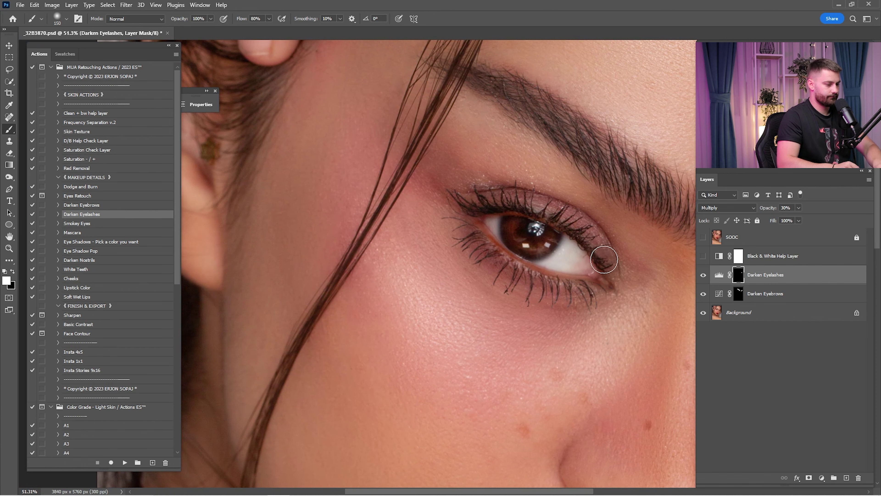
key(bracketright)
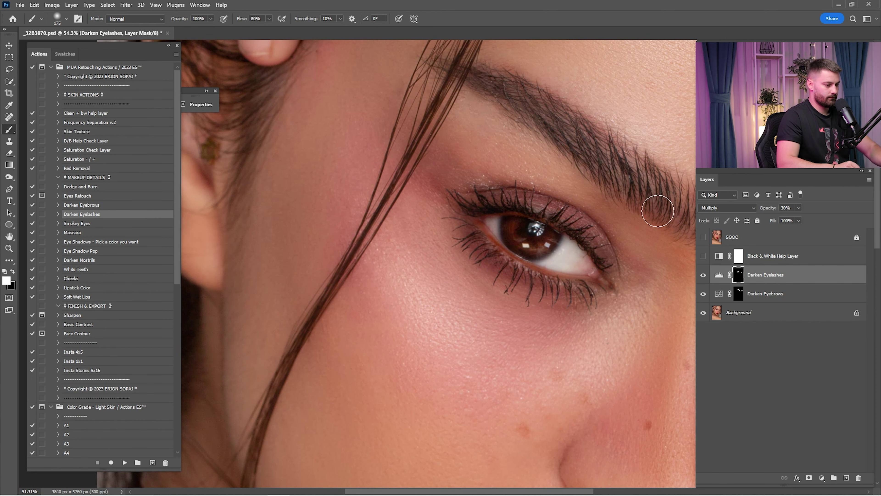
- Compare the full portrait with and without the Darken Eyelashes layer and set its opacity to 15%
key(ctrl+0)
click(702, 275)
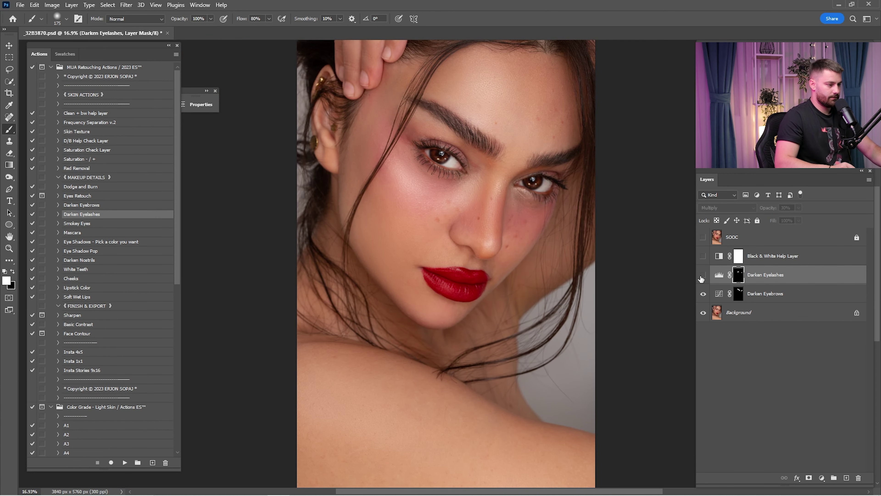
click(703, 274)
click(791, 208)
key(BackSpace)
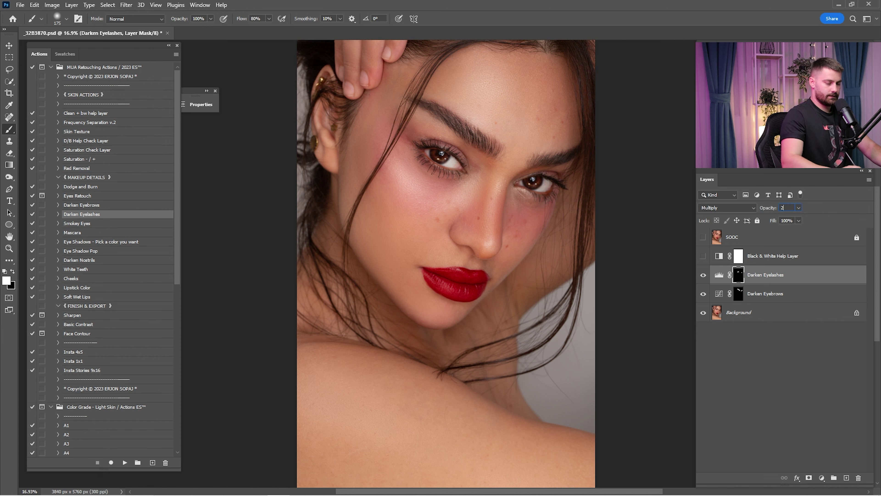
text(15)
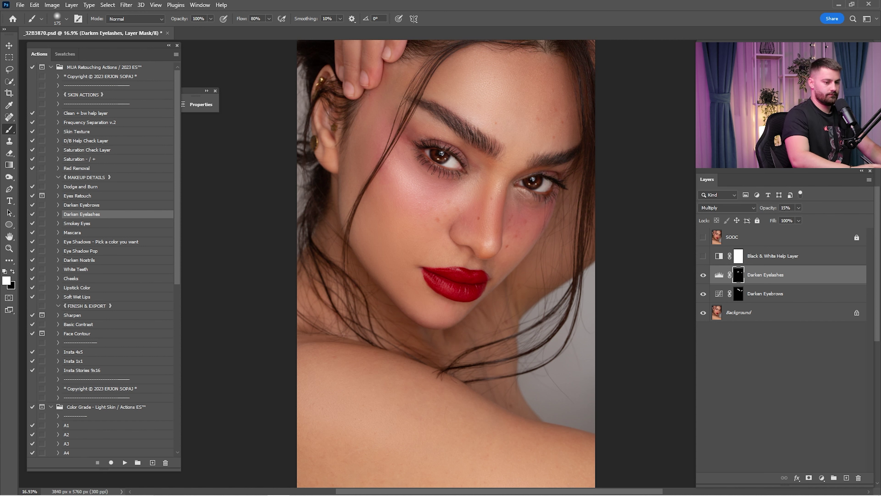
- Merge the Darken Eyelashes and Darken Eyebrows layers with the Background layer
shift+click(753, 304)
right_click(754, 298)
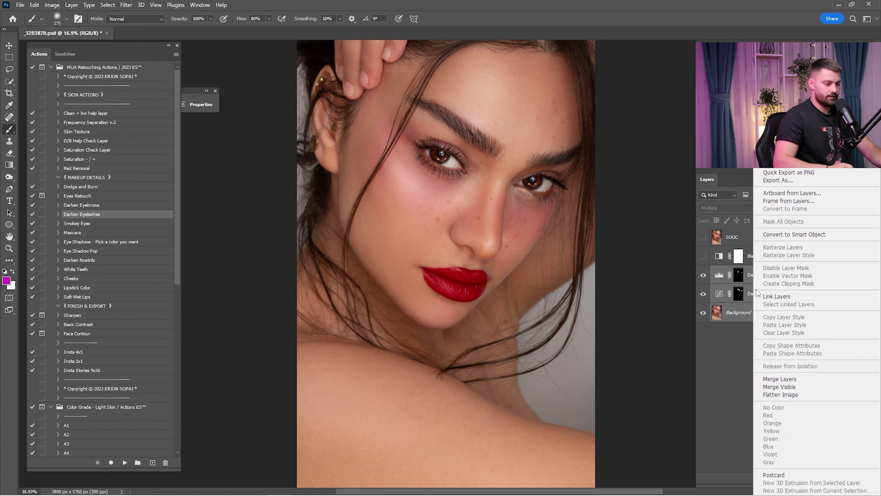
click(785, 377)
- Run the Smokey Eyes action and paint its mask white around the eye nearer the ear with a 300 px brush
click(92, 224)
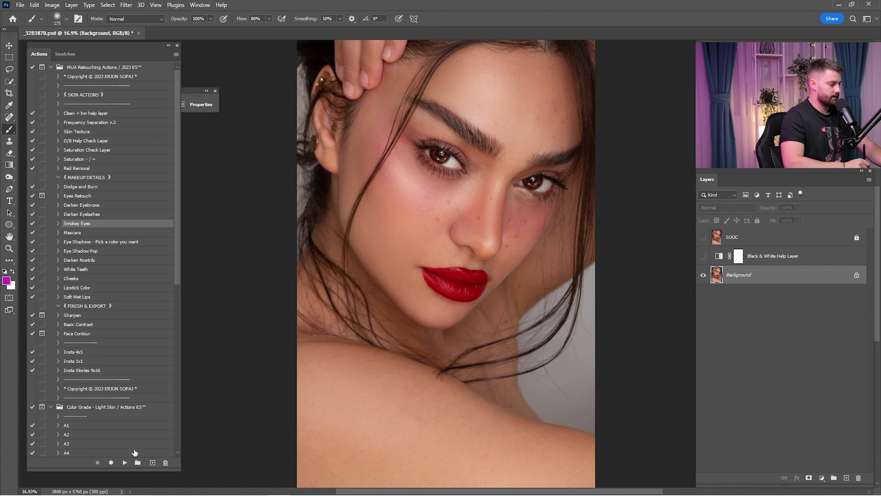
click(127, 463)
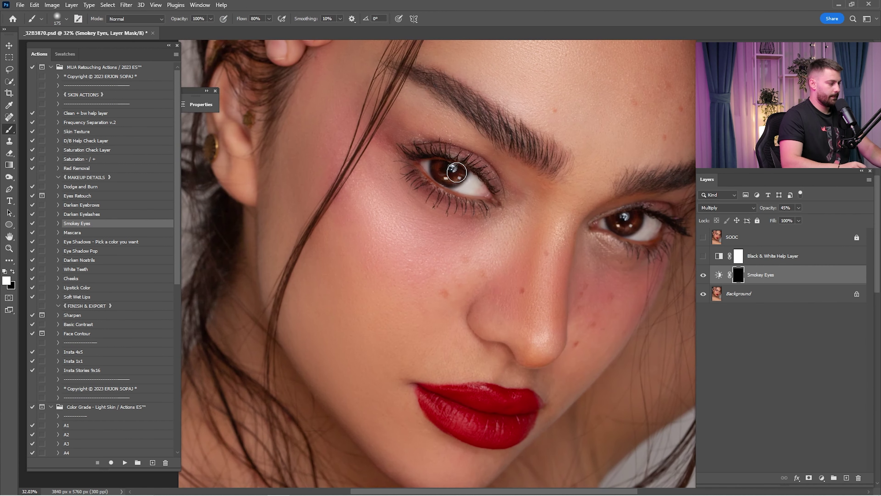
key(])
key(])
mouse_move(504, 189)
mouse_down()
mouse_move(469, 150)
mouse_move(385, 123)
mouse_move(397, 161)
mouse_move(458, 211)
mouse_up()
key(])
key(bracketleft)
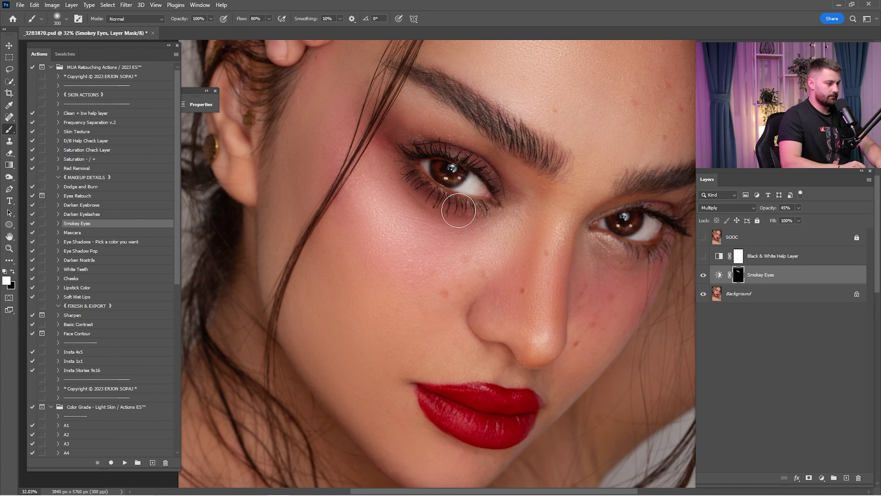
- Paint the Smokey Eyes mask around the other eye, reducing the brush to 200 px and its opacity to 50%
mouse_move(659, 223)
mouse_down()
mouse_move(575, 214)
mouse_move(544, 200)
mouse_up()
key(bracketleft)
mouse_move(525, 245)
mouse_down()
mouse_move(578, 240)
mouse_move(527, 234)
mouse_move(572, 257)
mouse_up()
key(x)
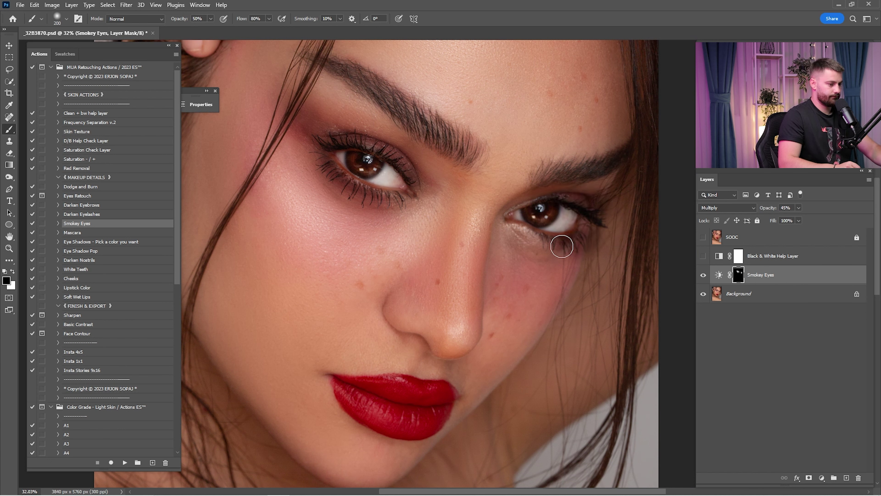
key(x)
- Compare the full portrait with and without the Smokey Eyes layer and try an opacity of 10% for it
scroll(445, 77, down, 2)
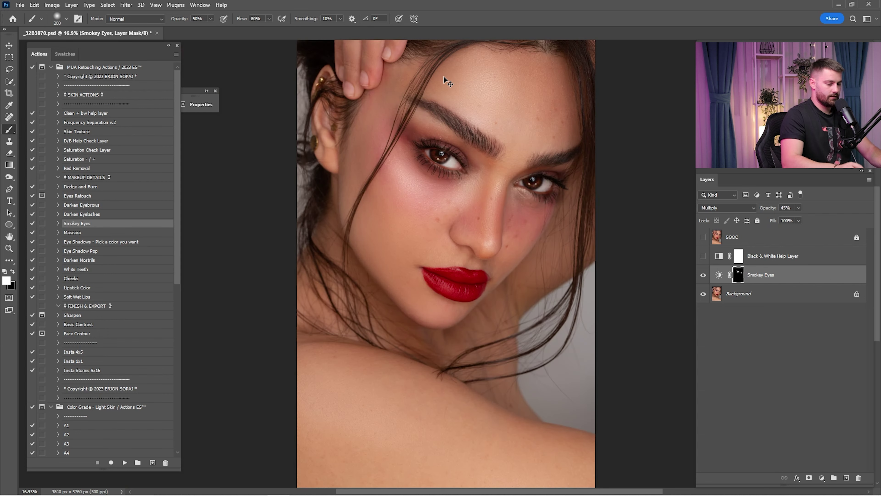
click(704, 274)
click(709, 276)
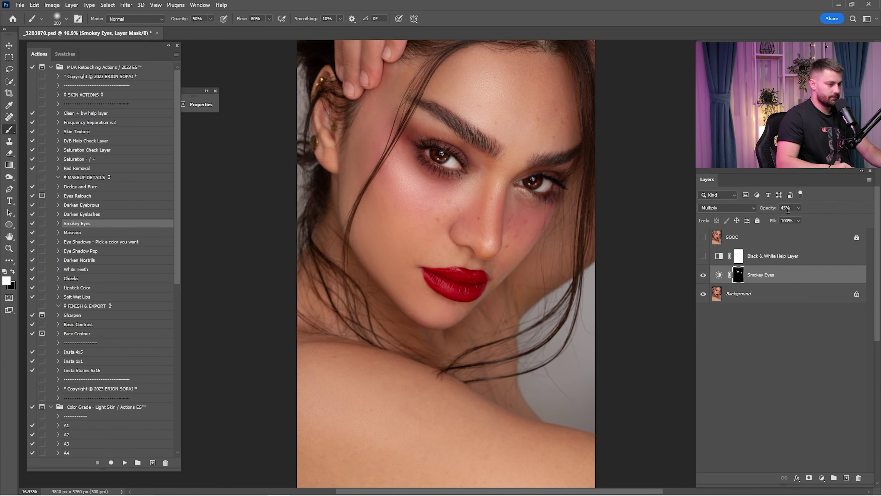
click(793, 211)
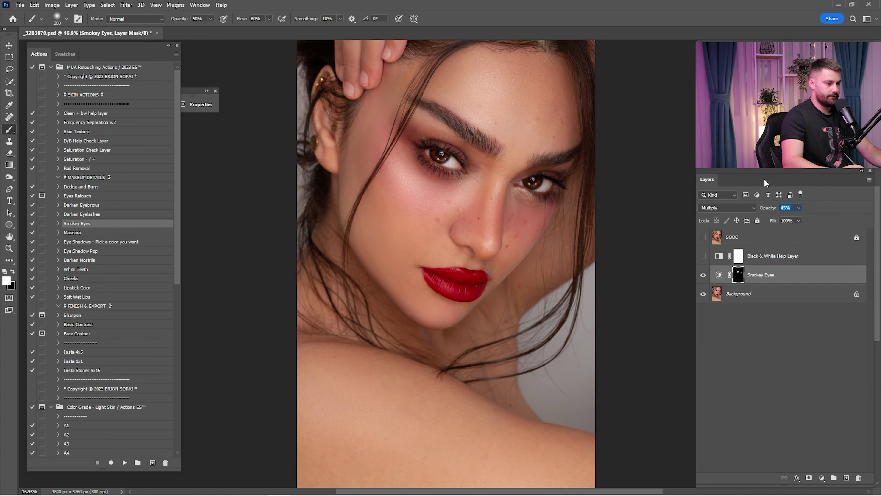
text(10)
key(Return)
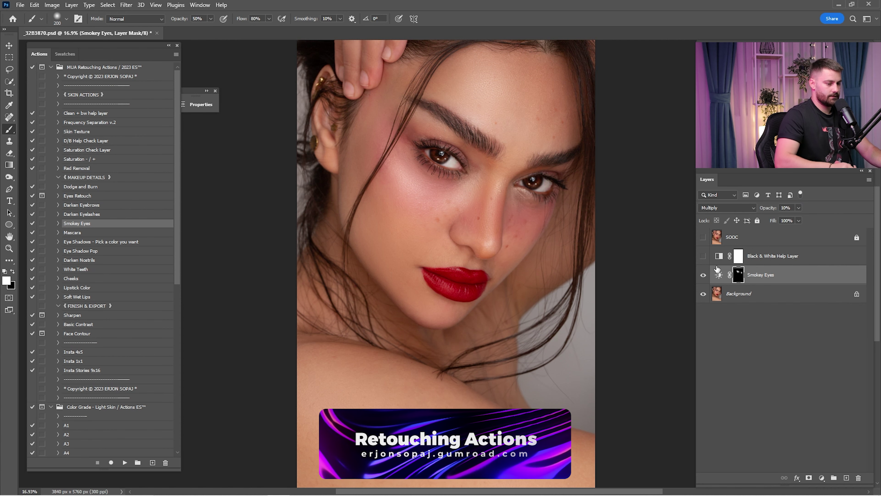
- Compare the reduced Smokey Eyes effect on and off and set the layer's opacity to 5%
click(706, 277)
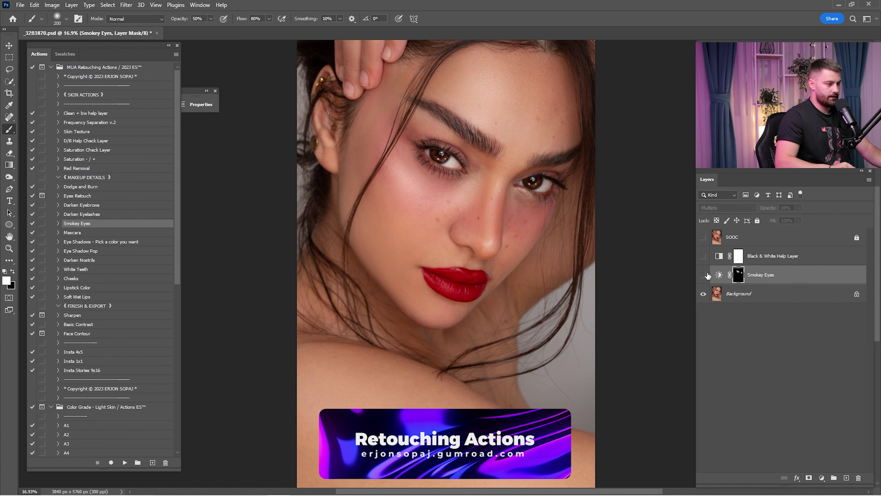
click(707, 277)
click(793, 208)
text(5)
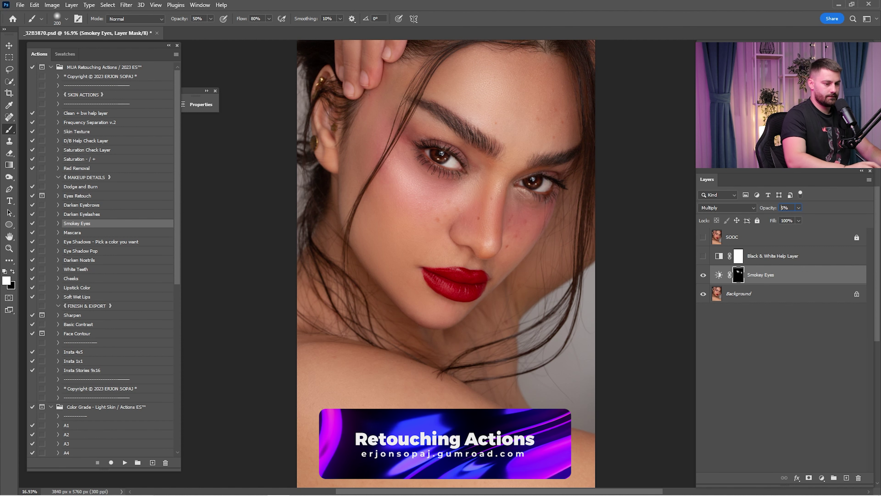
key(Return)
- Merge the Smokey Eyes layer with the Background layer
ctrl+click(761, 290)
right_click(757, 280)
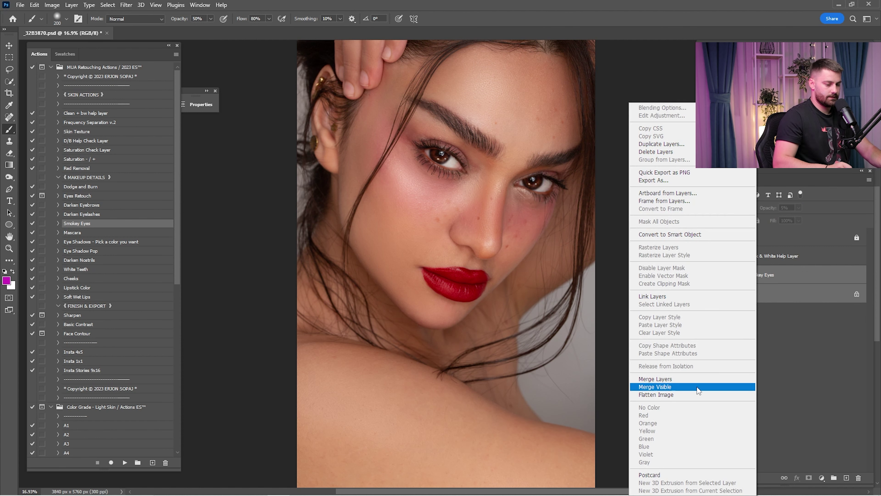
click(655, 377)
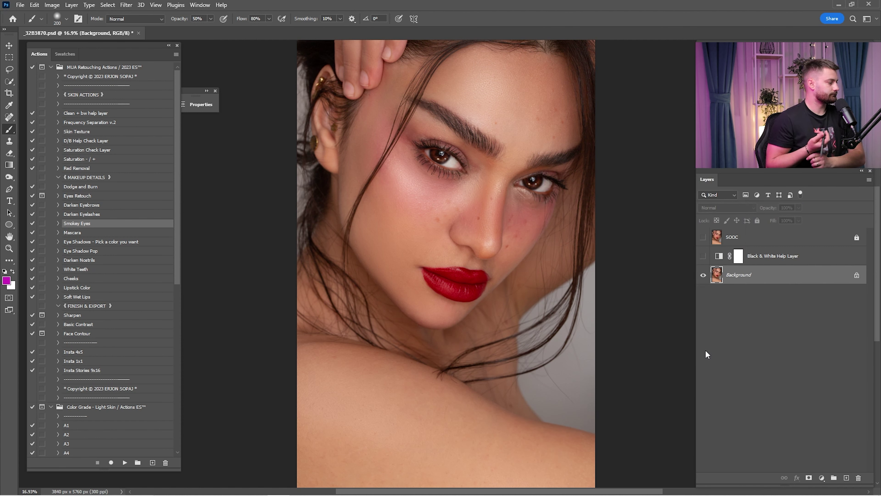
- Run the Mascara action and paint its group mask white over the lashes of both eyes with a 200 px brush at 50% opacity
click(65, 234)
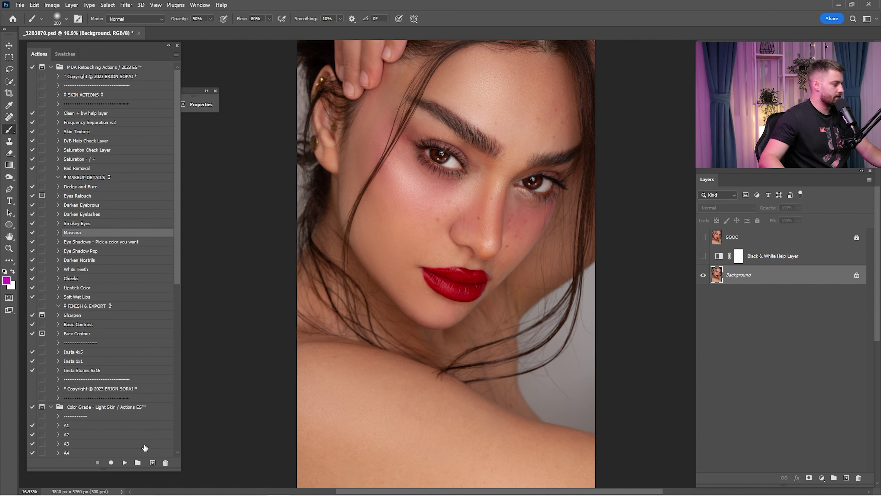
click(124, 463)
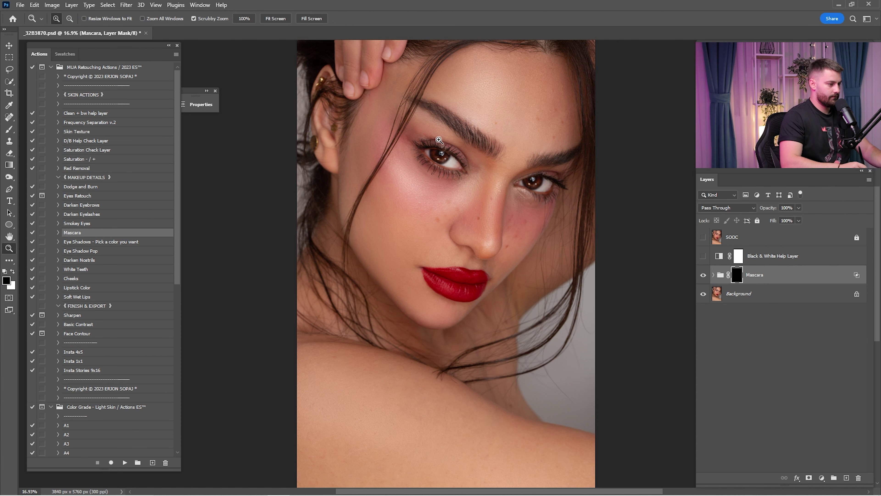
key(x)
key(v)
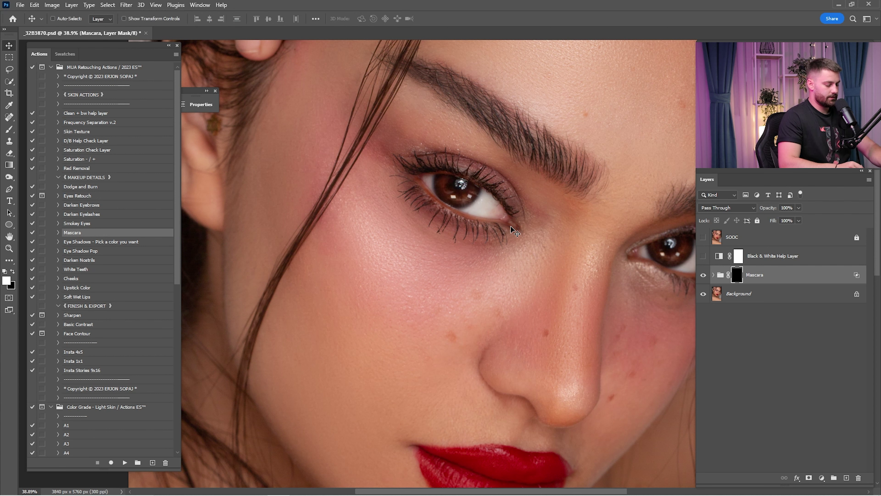
key(b)
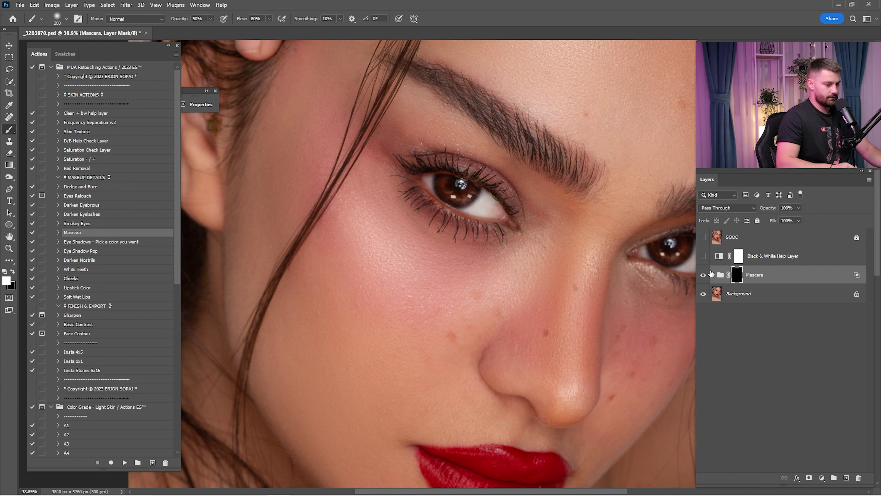
mouse_move(519, 214)
mouse_down()
mouse_move(457, 163)
mouse_move(406, 171)
mouse_move(421, 205)
mouse_move(481, 238)
mouse_move(411, 170)
mouse_up()
drag(576, 207, 450, 162)
mouse_move(540, 193)
mouse_down()
mouse_move(612, 215)
mouse_move(561, 230)
mouse_up()
key(ctrl+0)
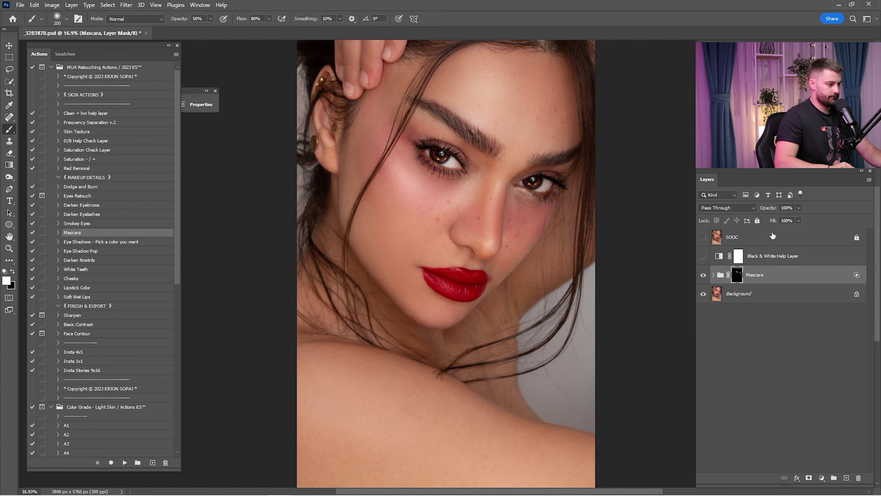
- Set the Mascara group's opacity to 50% and merge the group with the Background layer
text(50)
key(Return)
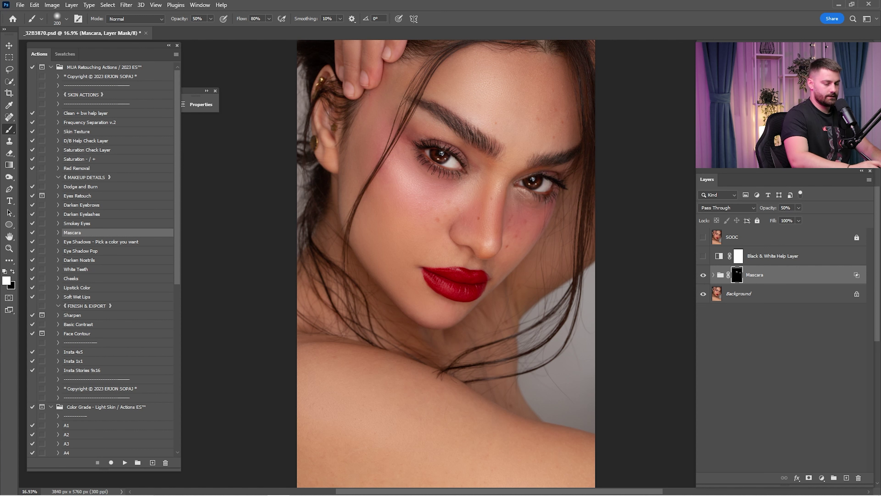
ctrl+click(767, 286)
right_click(768, 279)
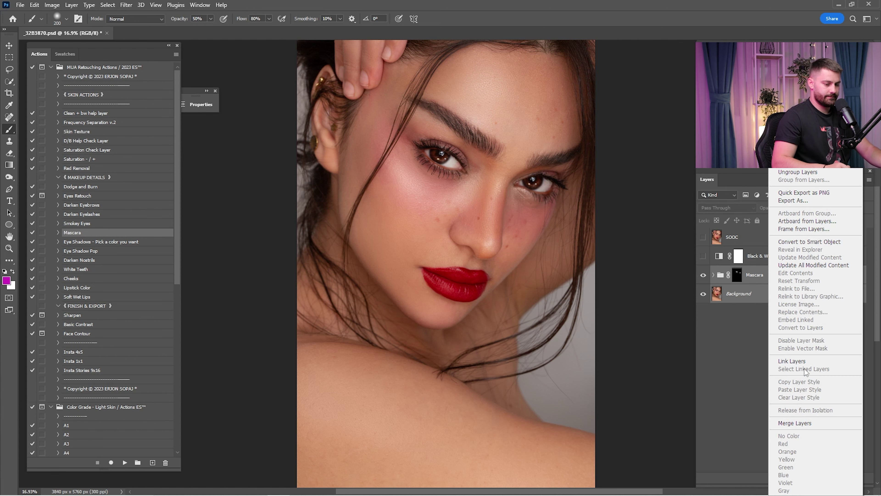
click(795, 423)
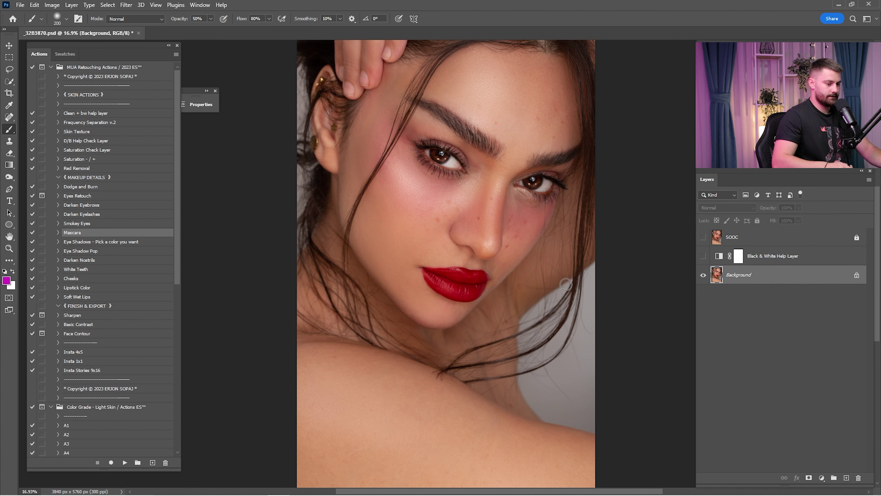
- Run the Eye Shadows - Pick a color you want action, select its lower layer and sample the lipstick's red as the foreground colour
click(109, 242)
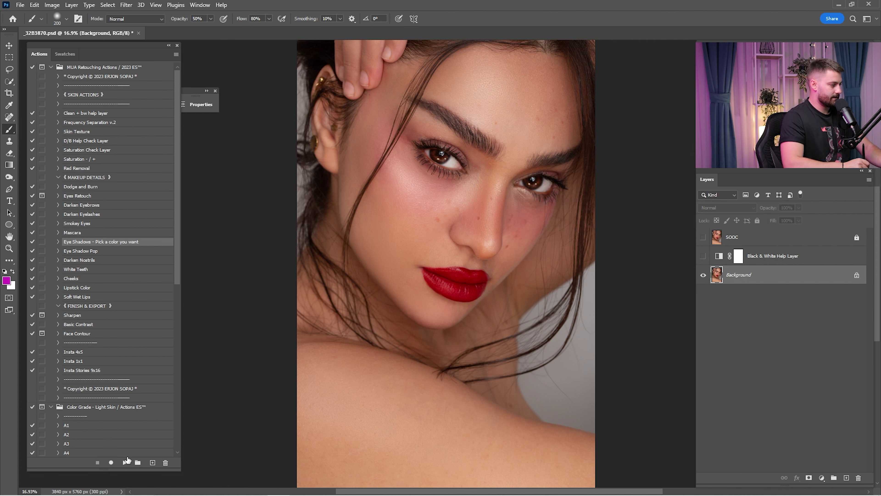
click(125, 463)
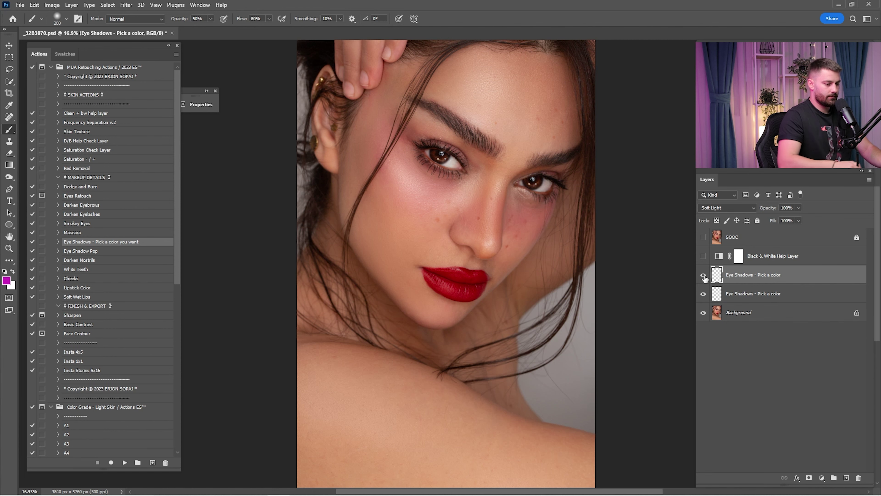
key(z)
drag(417, 119, 438, 229)
key(ctrl+0)
drag(486, 212, 521, 236)
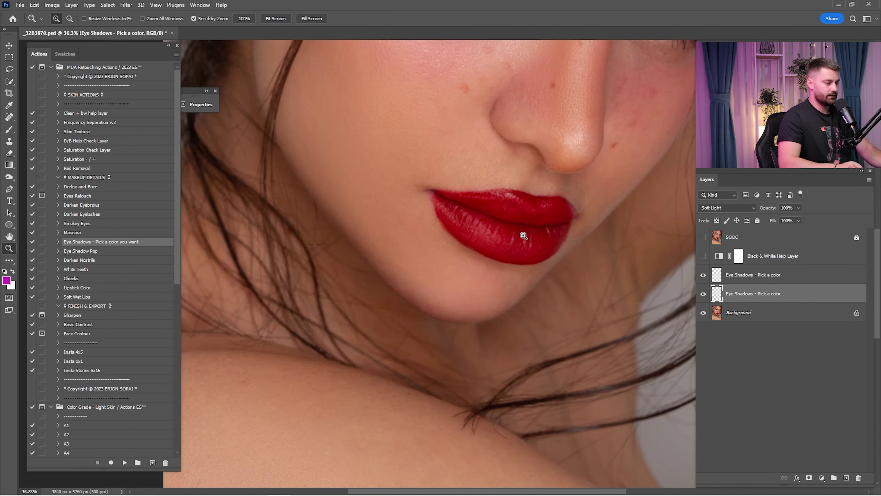
key(i)
click(519, 213)
- Paint the sampled red around the larger eye with a 200 px brush at 50% opacity and compare the layer on and off
mouse_move(507, 205)
mouse_down()
mouse_move(504, 276)
mouse_move(555, 482)
mouse_up()
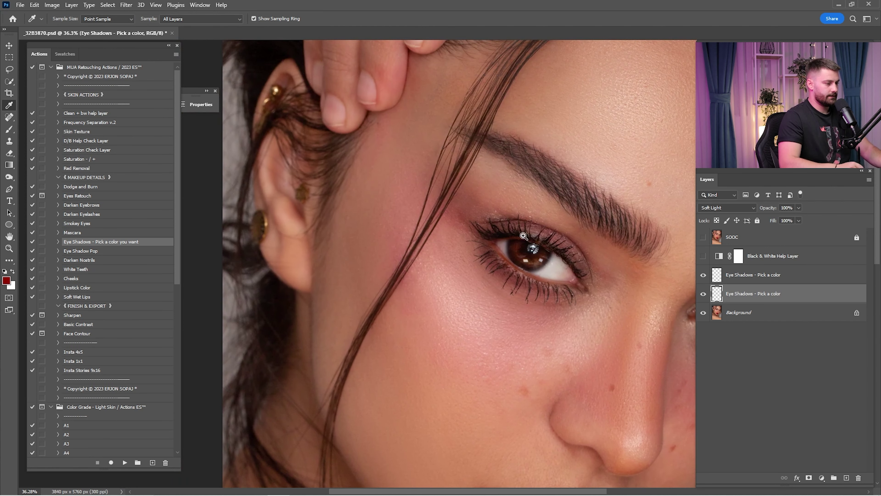
mouse_move(515, 232)
mouse_down()
mouse_move(554, 266)
mouse_move(512, 227)
mouse_move(419, 199)
mouse_move(415, 185)
mouse_move(509, 213)
mouse_up()
key(b)
key(b)
key(bracketright)
key(bracketright)
key(bracketleft)
mouse_move(418, 224)
mouse_down()
mouse_move(472, 280)
mouse_move(511, 291)
mouse_move(411, 210)
mouse_move(434, 248)
mouse_move(430, 190)
mouse_move(512, 219)
mouse_move(562, 257)
mouse_up()
key(bracketleft)
scroll(596, 272, down, 5)
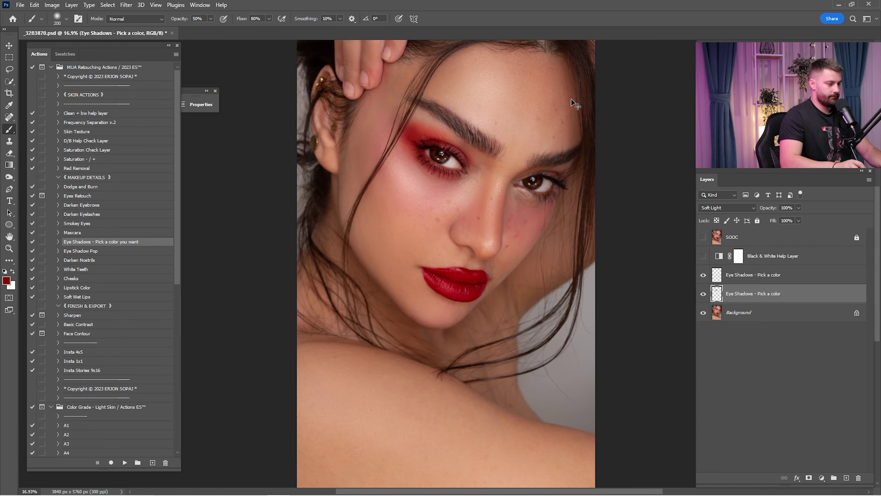
click(703, 294)
click(704, 294)
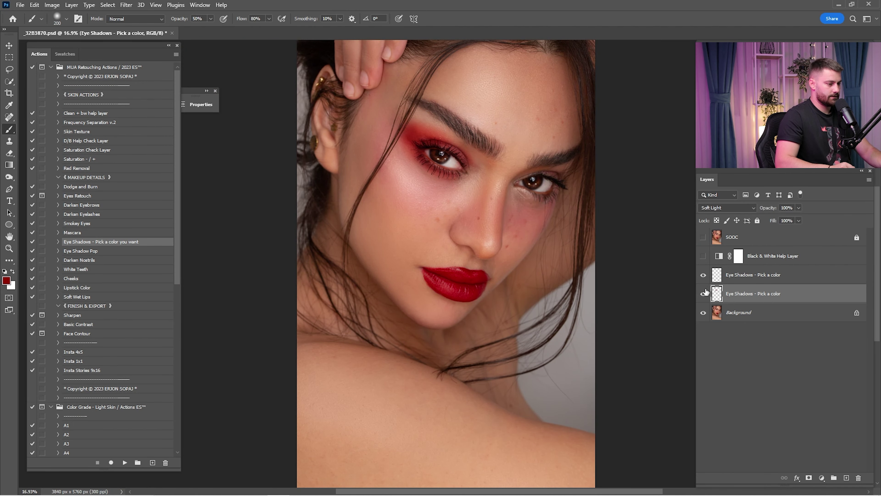
- Paint the same red eye shadow on the upper lid and beneath the lower lashes of the other eye
key(z)
drag(446, 139, 583, 208)
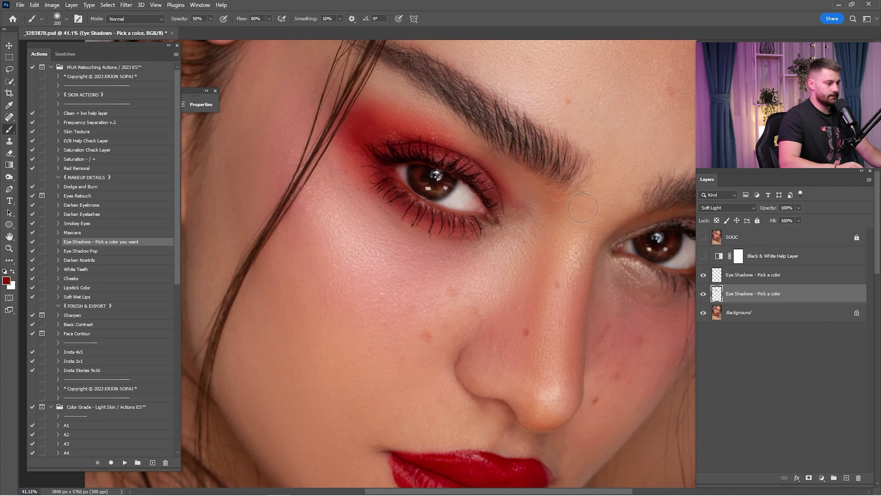
drag(641, 222, 530, 223)
mouse_move(610, 232)
mouse_down()
mouse_move(575, 218)
mouse_move(553, 225)
mouse_move(623, 216)
mouse_up()
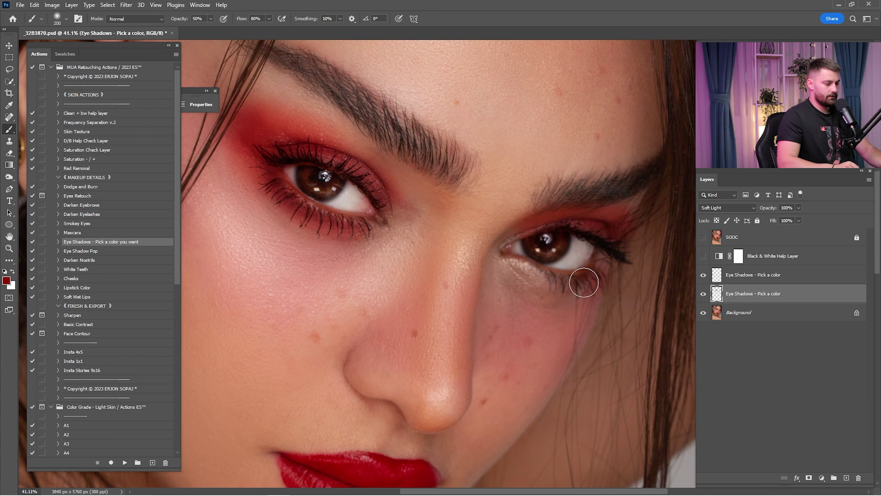
mouse_move(585, 281)
mouse_down()
mouse_move(598, 276)
mouse_move(620, 234)
mouse_up()
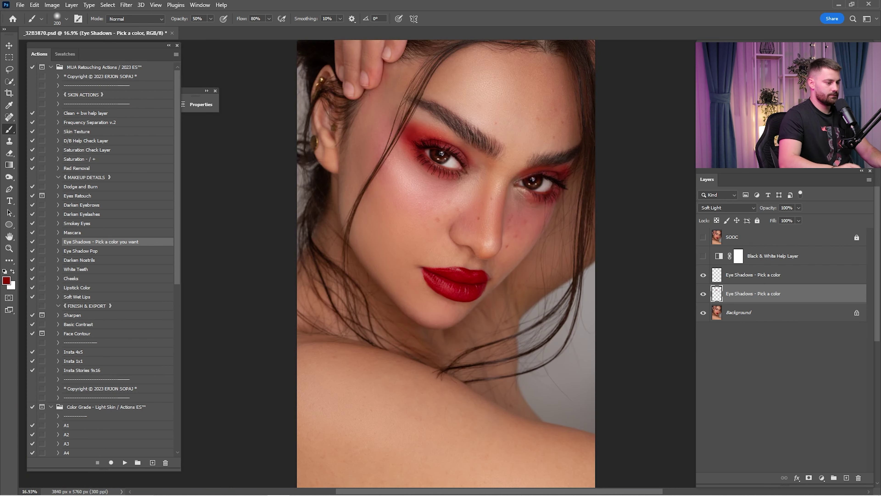
- Set the painted lower Eye Shadows layer's opacity to 25% and select the upper Eye Shadows layer
key(ctrl+0)
click(794, 207)
text(25)
key(Return)
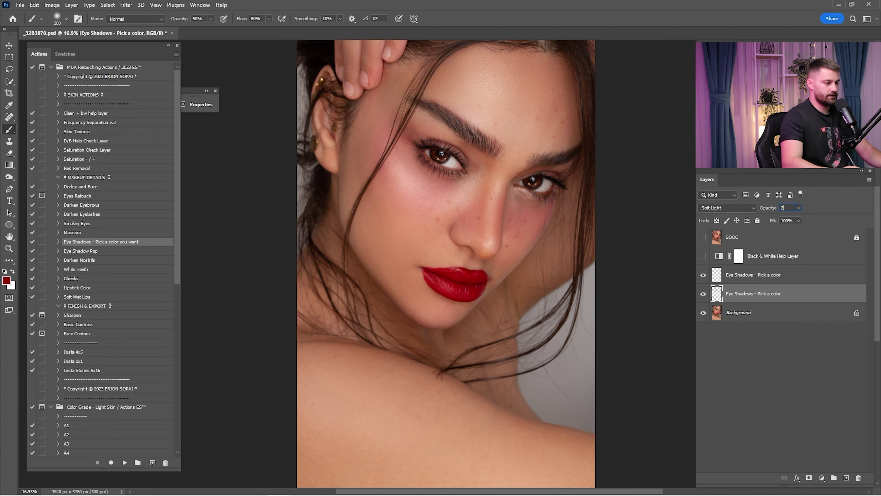
click(758, 279)
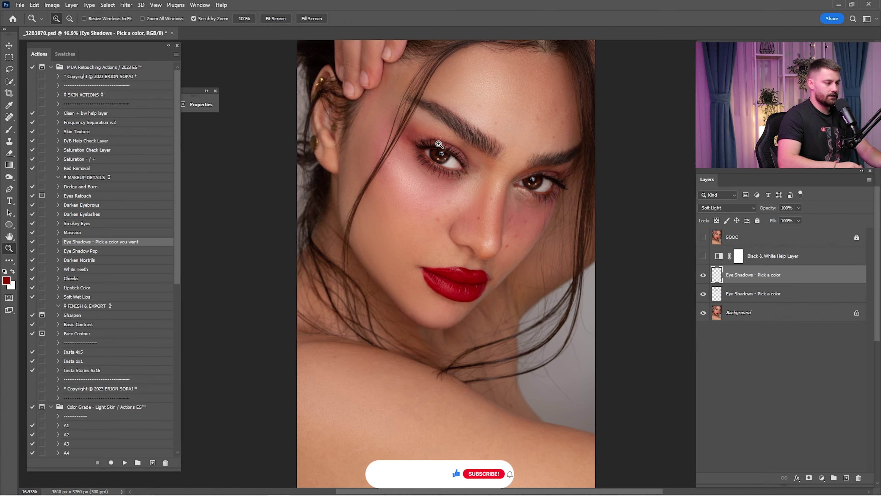
- Try bright blue (007eff) eye shadow on the upper lids of both eyes with the 200 px brush at 50% opacity
drag(431, 133, 446, 170)
click(7, 281)
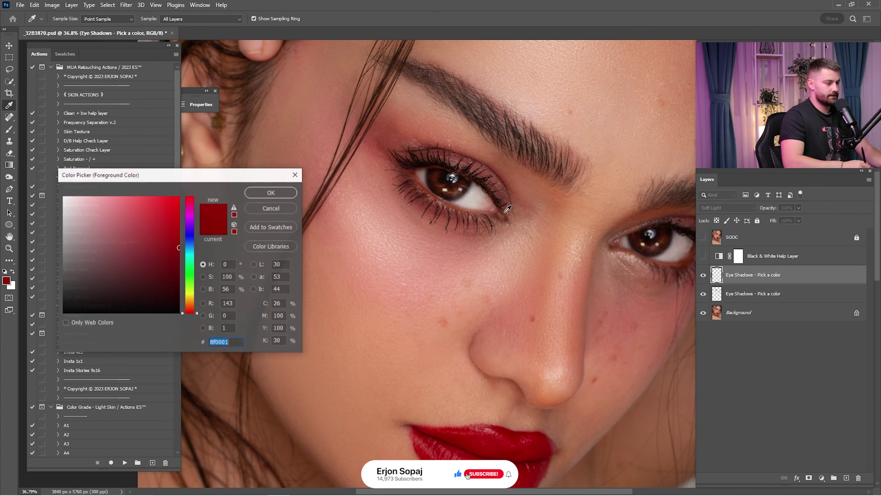
click(178, 197)
mouse_move(192, 237)
mouse_down()
mouse_move(191, 222)
mouse_move(192, 254)
mouse_up()
click(268, 194)
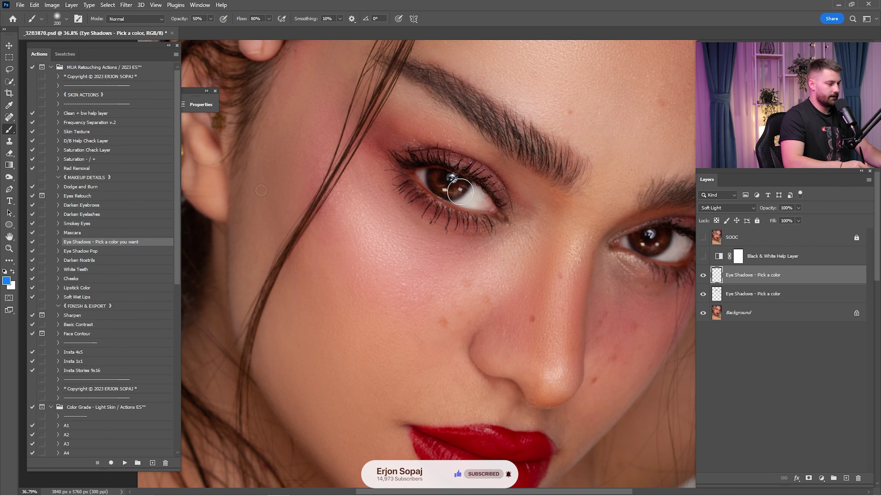
drag(522, 190, 431, 124)
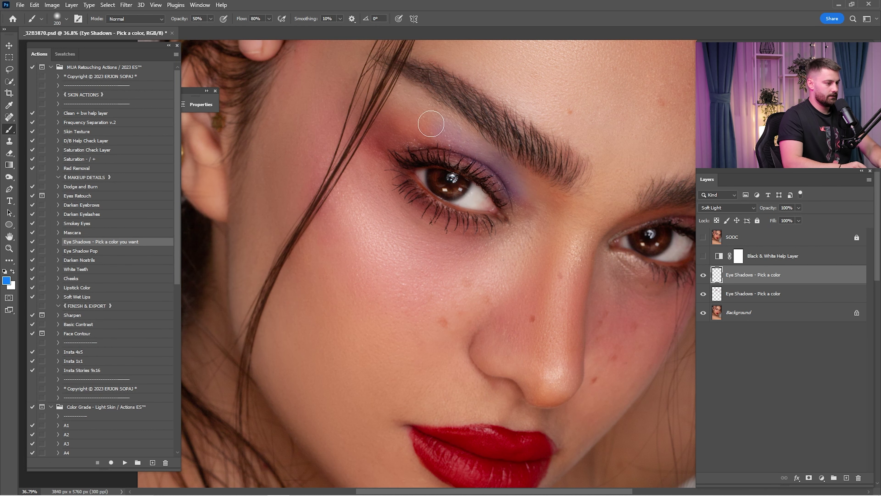
scroll(502, 173, right, 5)
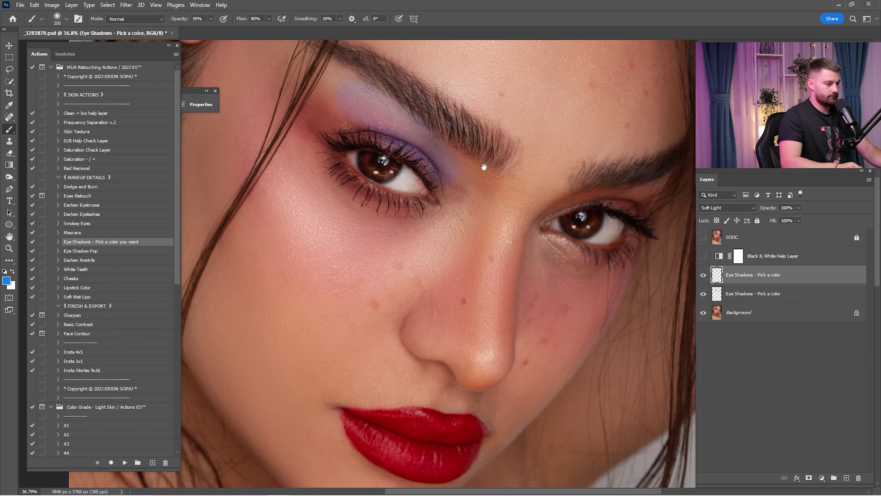
scroll(607, 134, down, 3)
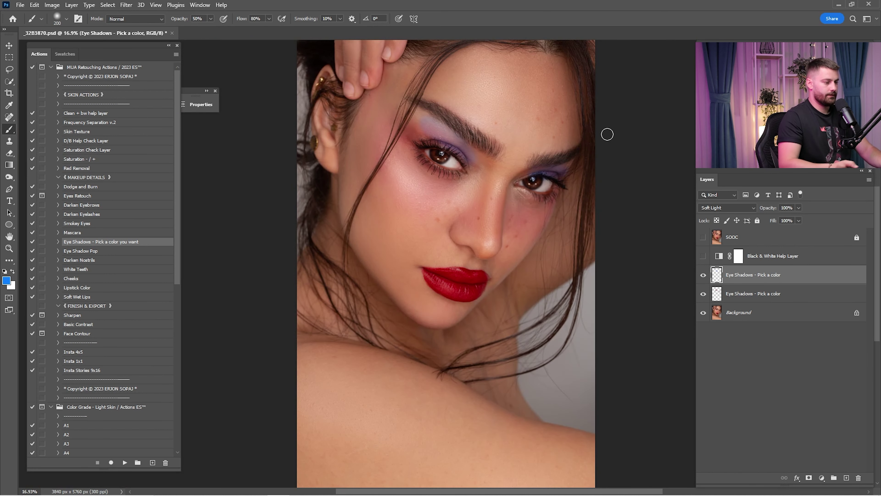
- Set the foreground colour to a soft red-pink (f16262) for the upper Eye Shadows layer
key(ctrl+space)
drag(438, 153, 523, 210)
click(6, 282)
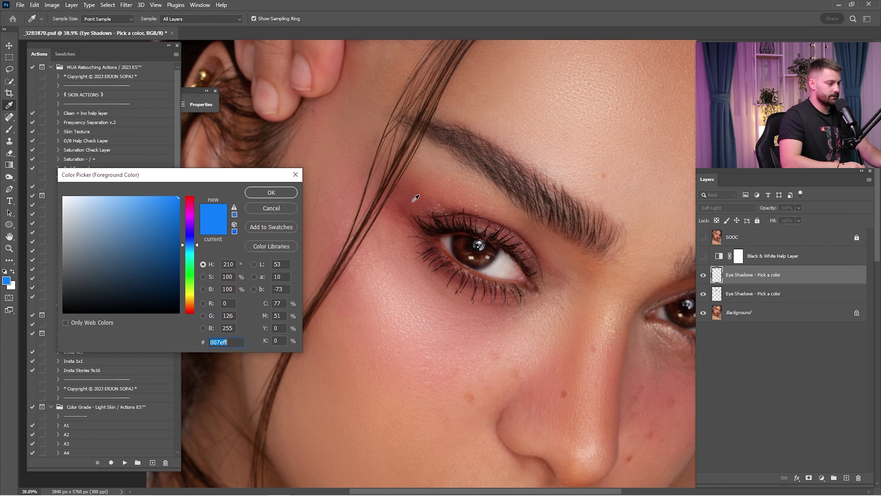
click(351, 216)
click(155, 217)
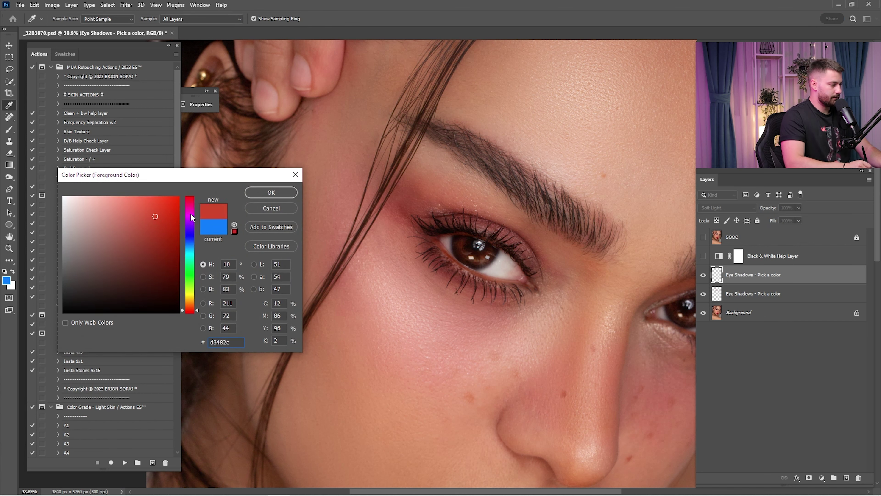
mouse_move(190, 214)
mouse_down()
mouse_move(190, 196)
mouse_move(131, 203)
mouse_up()
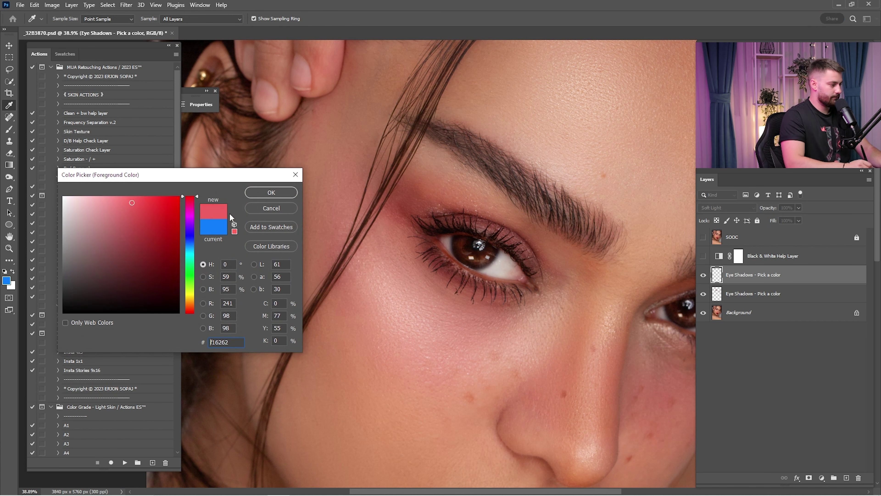
click(271, 192)
- Paint red-pink eye shadow over the upper lids of both eyes on the upper layer at 10% brush opacity
key(b)
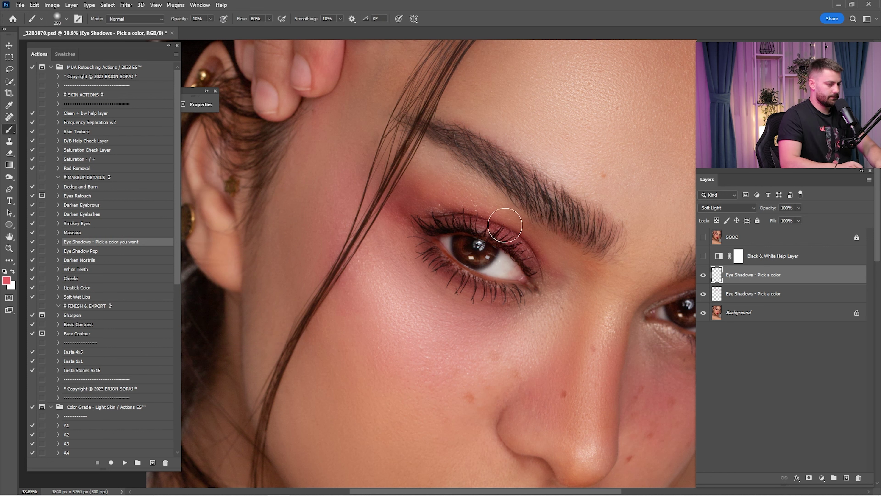
key(bracketright)
drag(493, 214, 503, 221)
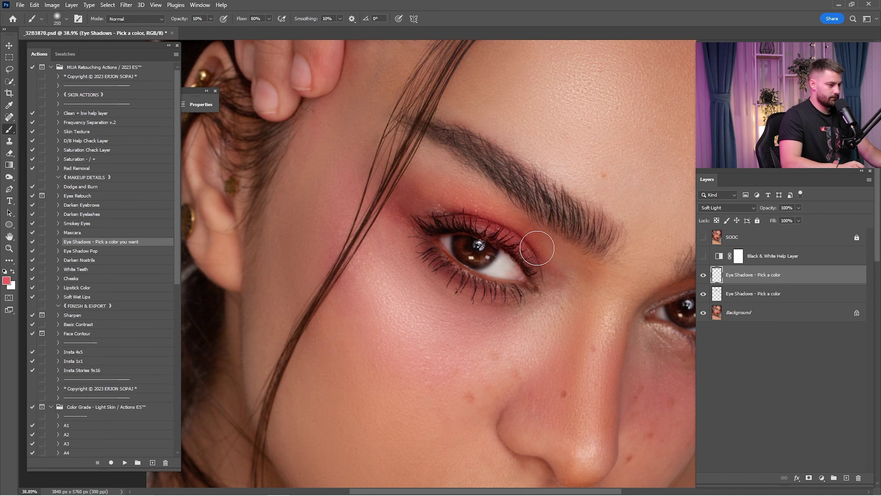
drag(538, 248, 360, 175)
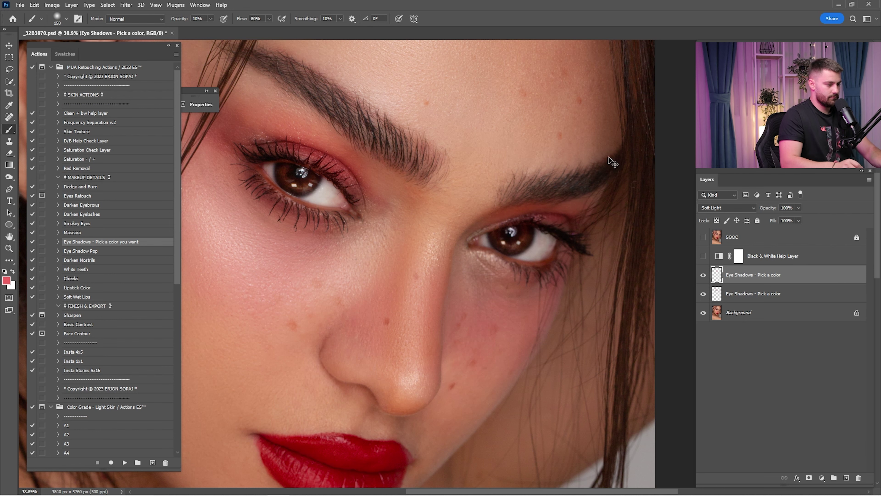
- Set the upper Eye Shadows layer's opacity to 25% and compare the retouch with the SOOC layer on and off
key(ctrl+0)
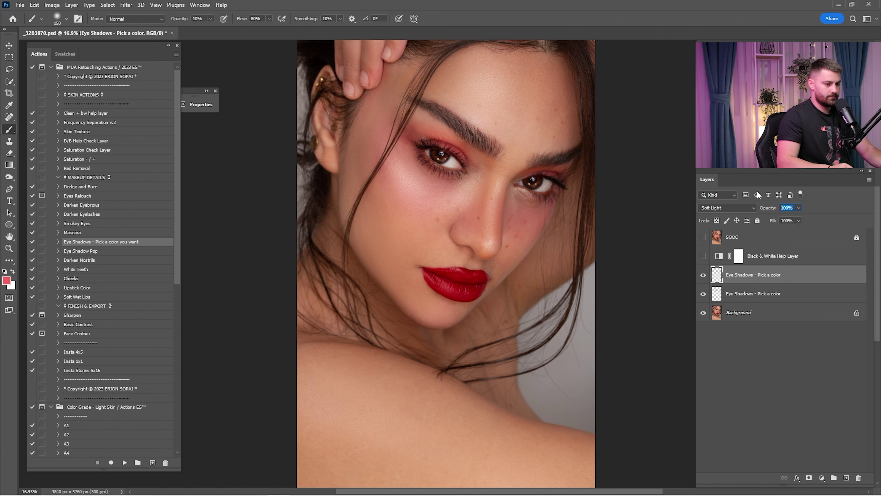
text(25)
key(Return)
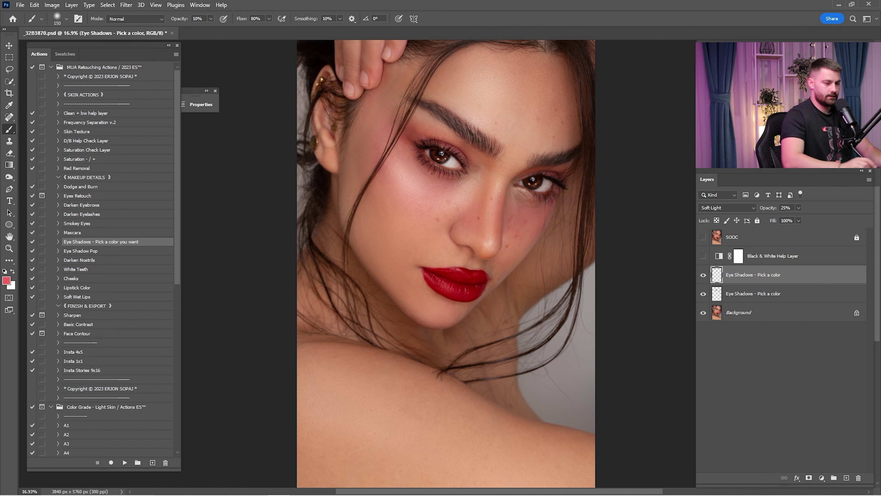
click(702, 239)
click(702, 238)
click(702, 238)
click(703, 238)
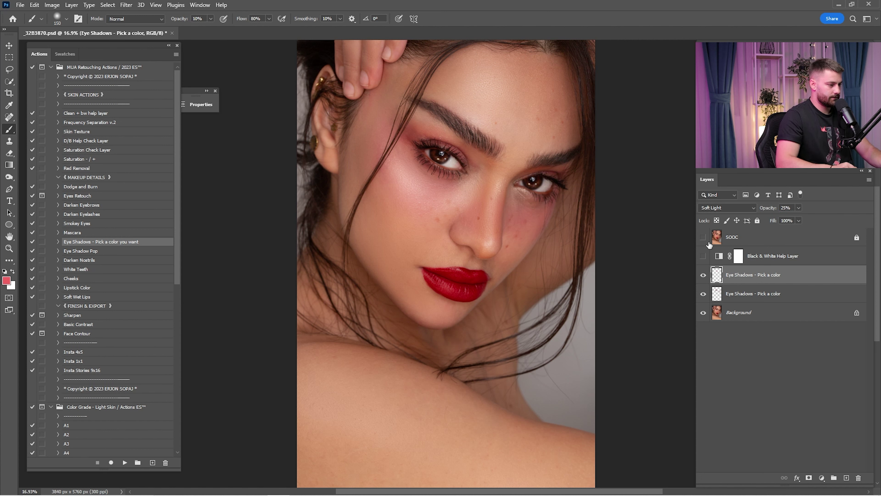
- Merge both Eye Shadows layers with the Background layer
shift+click(736, 315)
right_click(737, 313)
click(761, 380)
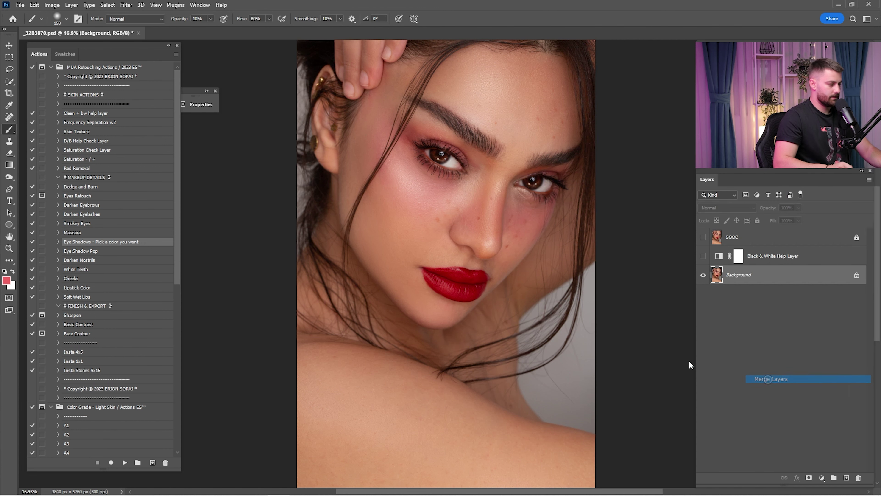
- Run the Eye Shadow Pop action and paint its group mask white around both eyes with a soft brush at 100% opacity
click(85, 250)
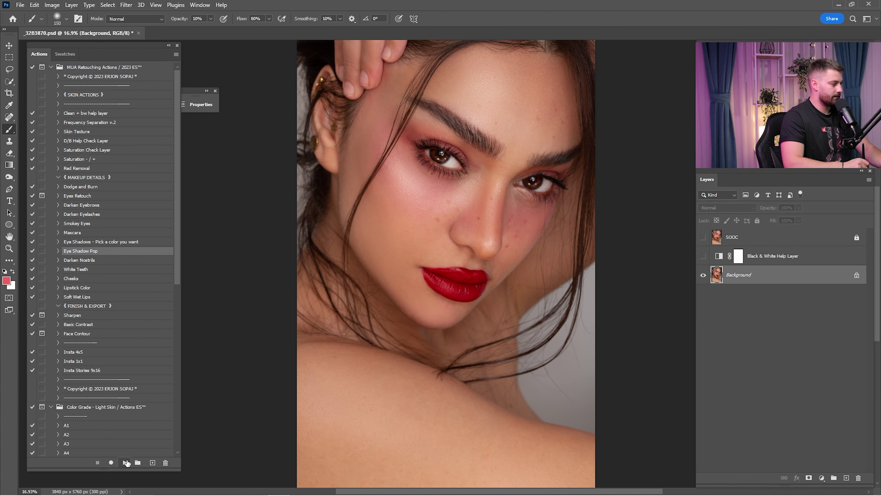
click(125, 463)
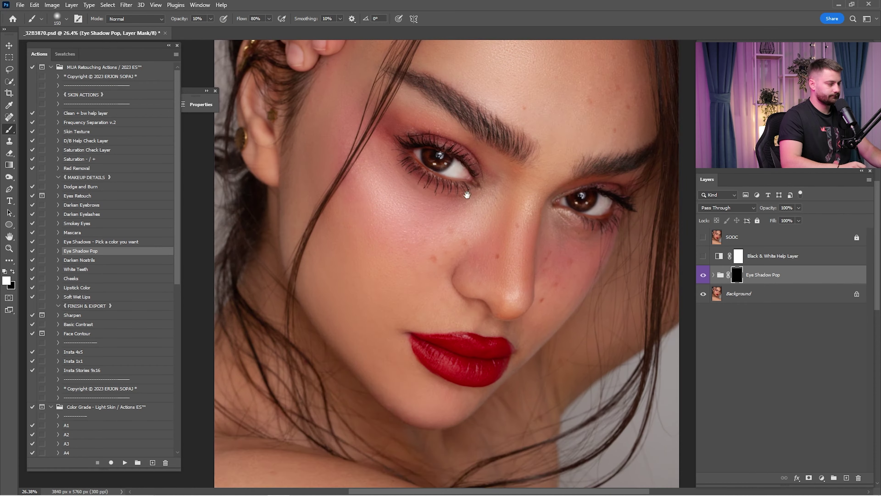
key(bracketright)
key(bracketright)
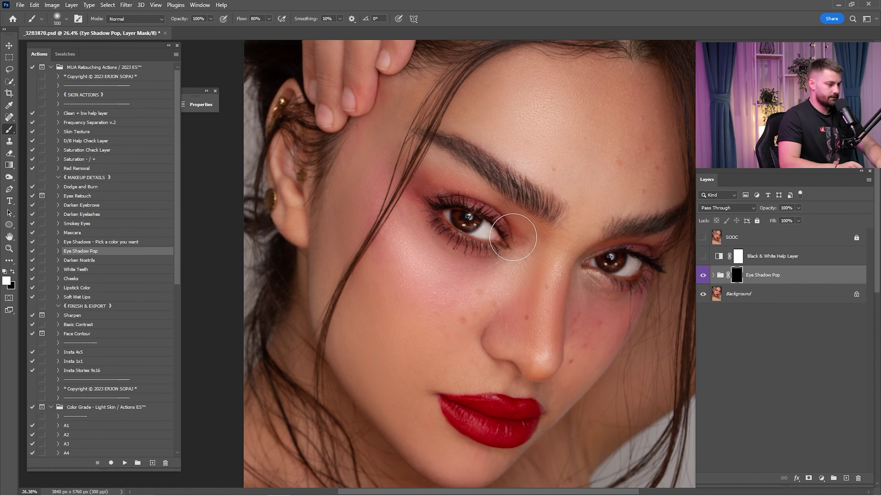
mouse_move(507, 233)
mouse_down()
mouse_move(464, 190)
mouse_move(420, 179)
mouse_move(412, 188)
mouse_move(433, 230)
mouse_move(461, 253)
mouse_move(497, 253)
mouse_move(517, 228)
mouse_up()
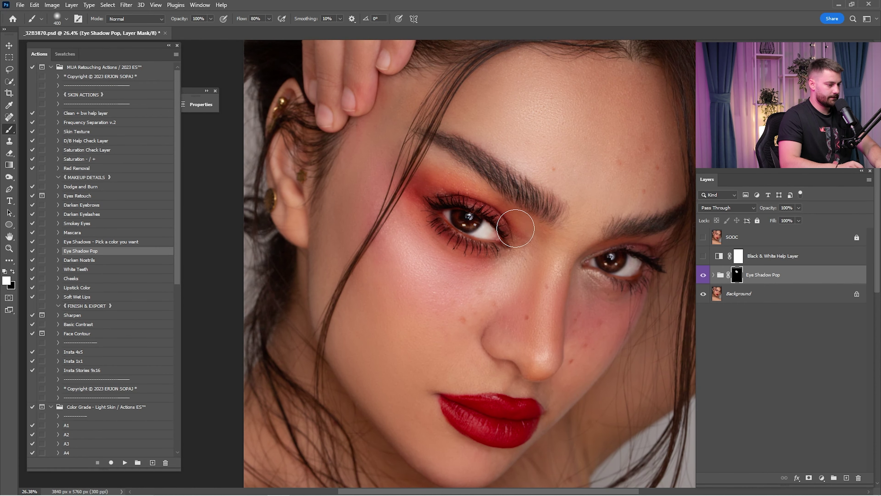
key(bracketleft)
mouse_move(639, 249)
mouse_down()
mouse_move(620, 249)
mouse_move(664, 242)
mouse_move(654, 272)
mouse_move(624, 292)
mouse_move(590, 291)
mouse_up()
scroll(590, 291, down, 2)
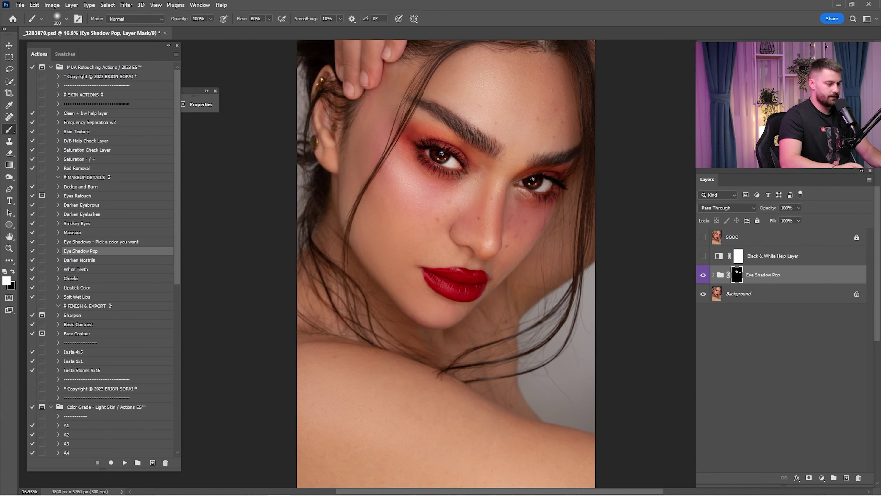
- Compare the full portrait with the Eye Shadow Pop group on and off
click(703, 275)
click(703, 275)
click(703, 276)
click(703, 276)
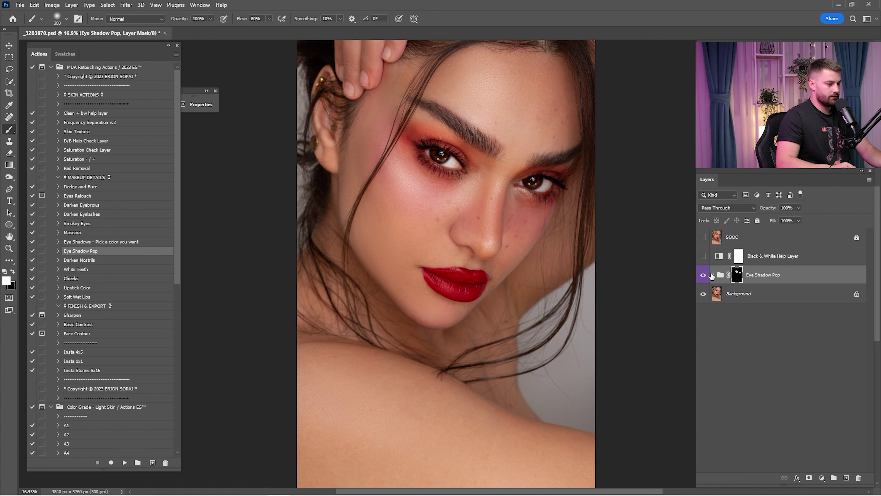
- Set the Eye Shadow Pop group's opacity to 25% and compare the portrait with the group off and on
click(781, 208)
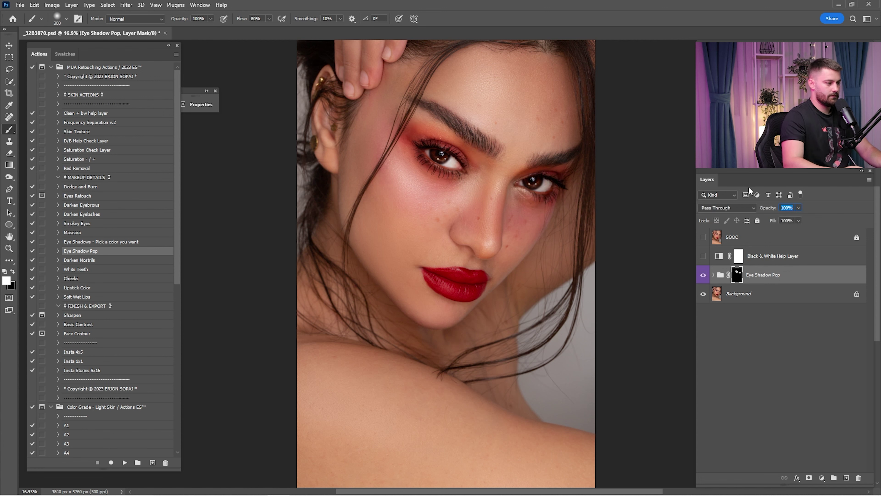
text(50)
key(BackSpace)
key(BackSpace)
text(2)
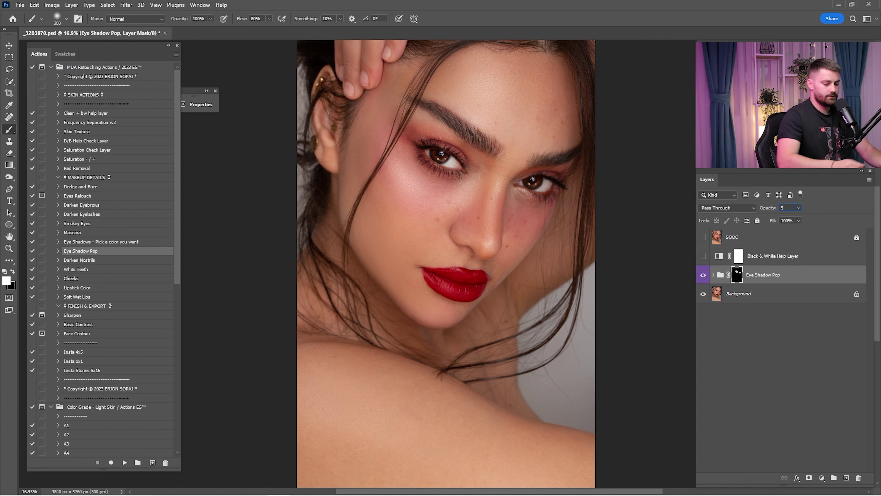
text(5)
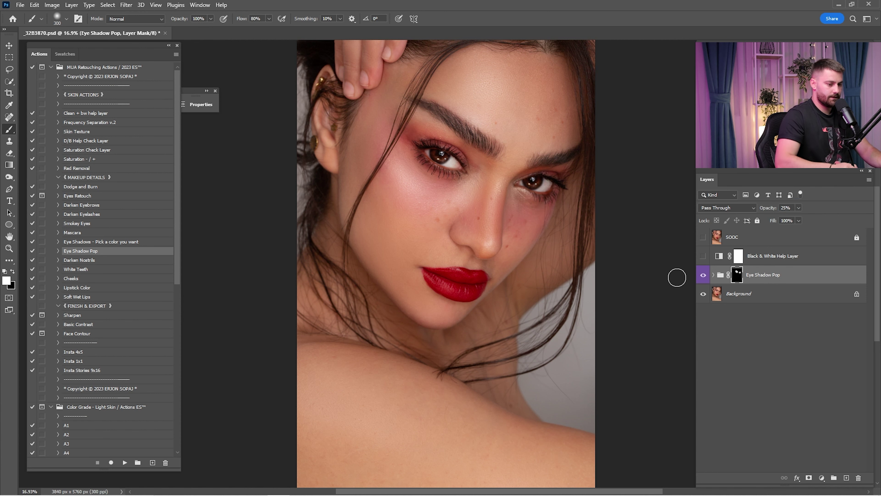
click(703, 275)
click(704, 275)
- Merge the Eye Shadow Pop group with the Background layer
ctrl+click(774, 295)
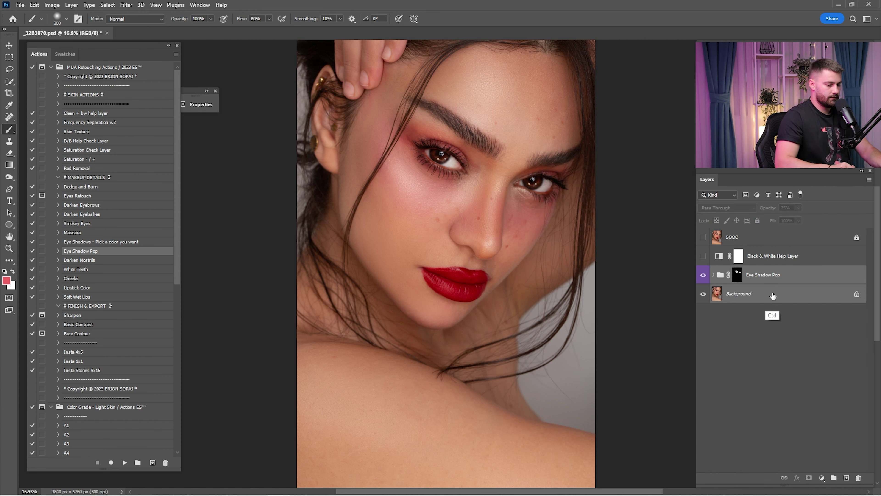
right_click(767, 285)
click(796, 423)
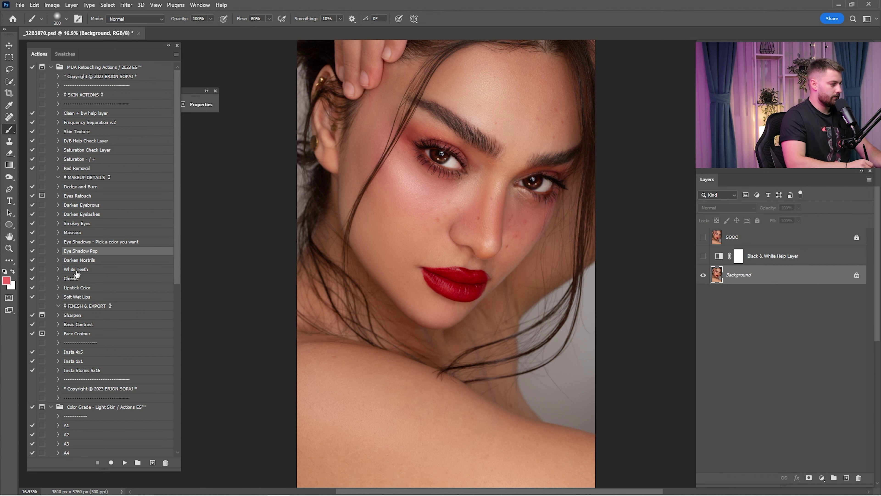
- Run the Cheeks action and paint the Cherry Cheeks mask white over both cheeks with a soft brush of size 700
click(82, 281)
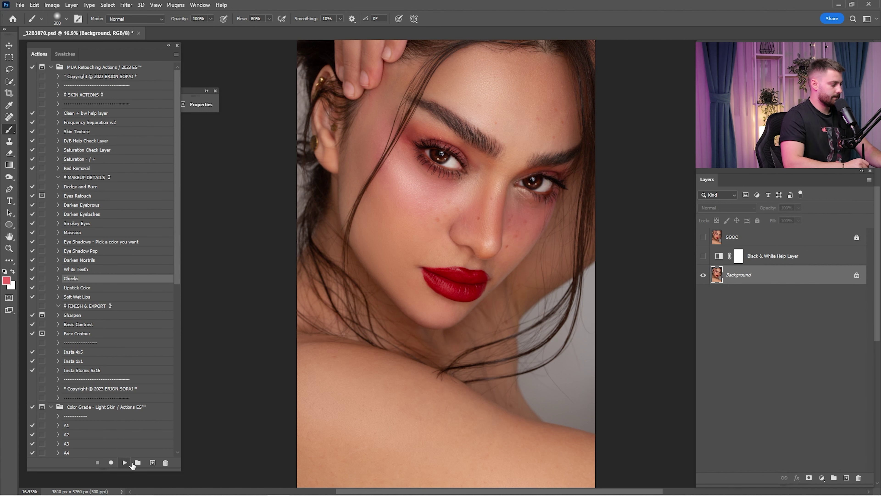
click(124, 463)
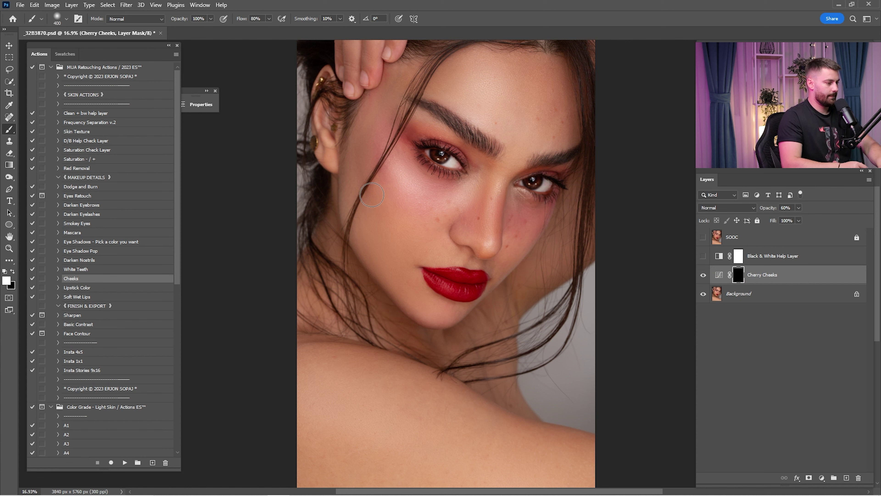
key(bracketright)
key(bracketright)
key(bracketright)
mouse_move(361, 166)
mouse_down()
mouse_move(384, 226)
mouse_move(359, 152)
mouse_move(373, 187)
mouse_up()
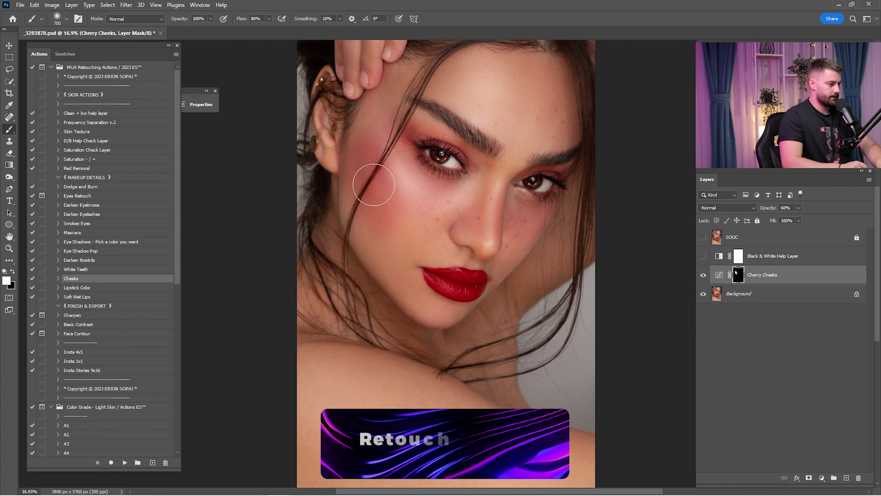
drag(543, 251, 529, 230)
key(bracketright)
key(x)
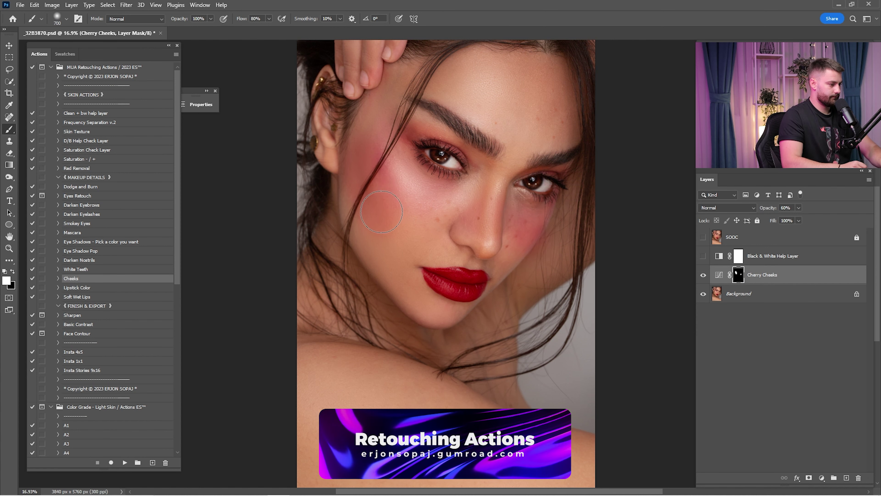
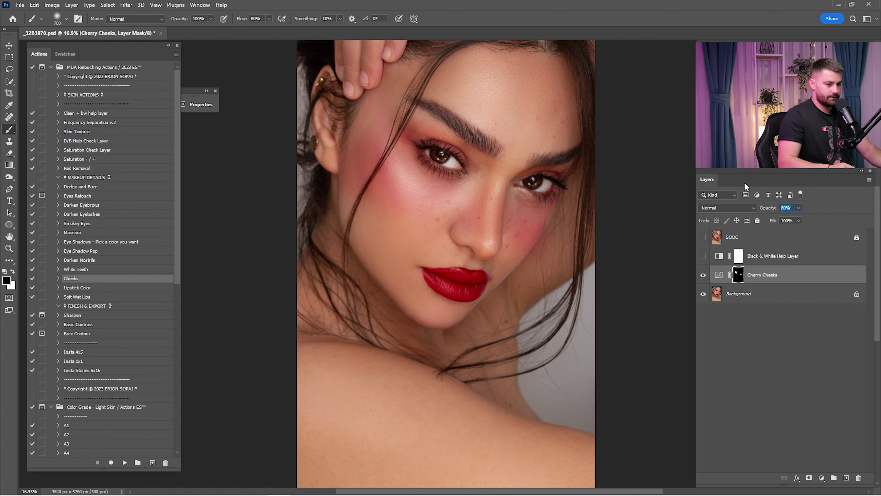
- Set the Cherry Cheeks layer's opacity to 25% and merge it with the Background layer
text(25)
key(Return)
shift+click(758, 292)
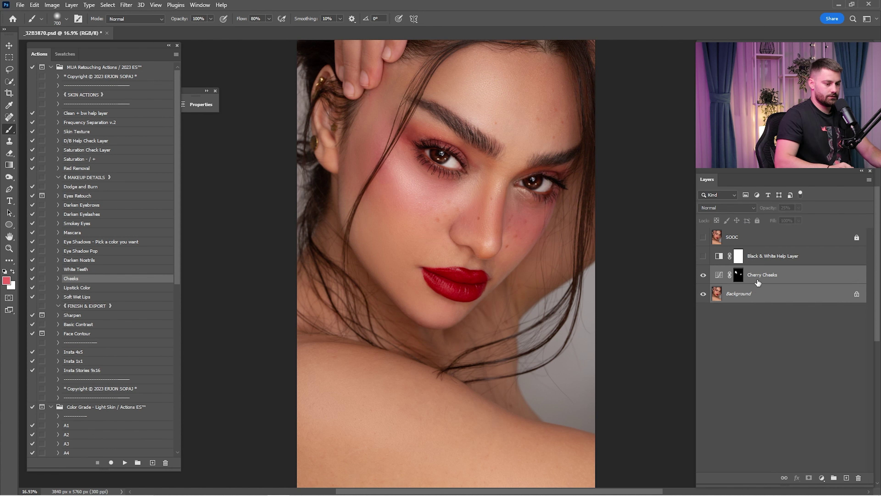
right_click(758, 282)
click(645, 378)
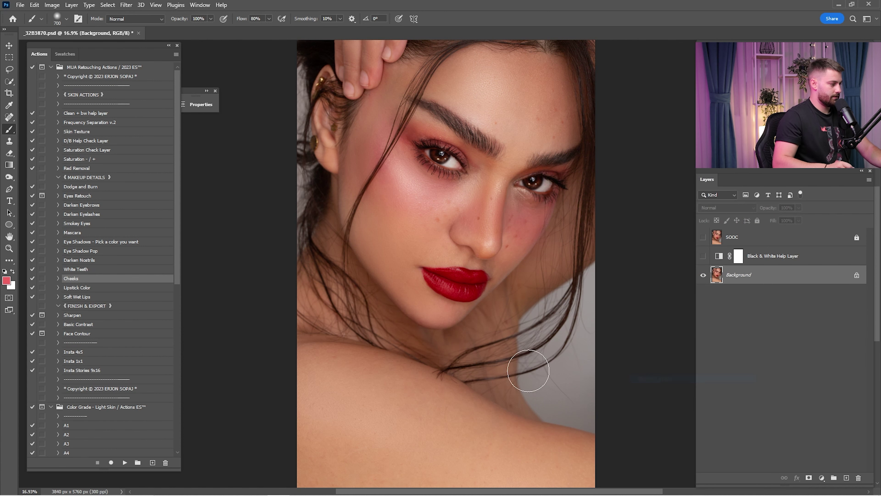
- Run the Lipstick Color action and start a curved Pen path from the mouth corner along the upper lip edge
click(81, 288)
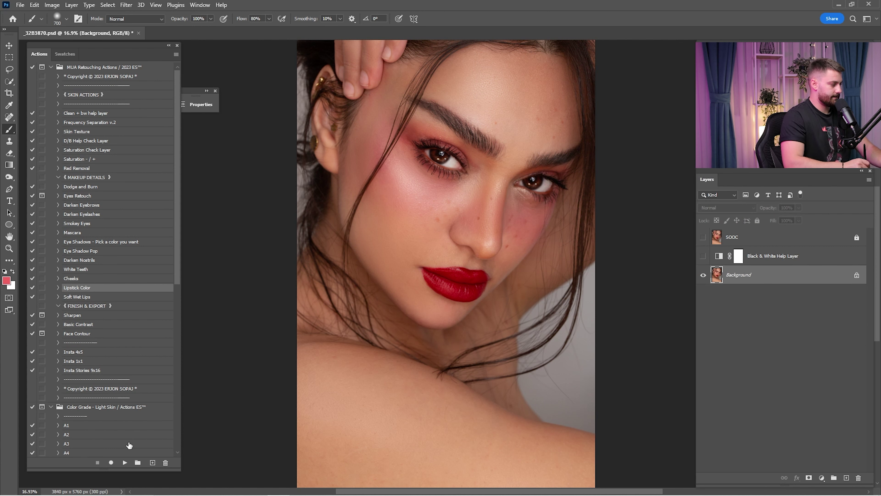
click(124, 463)
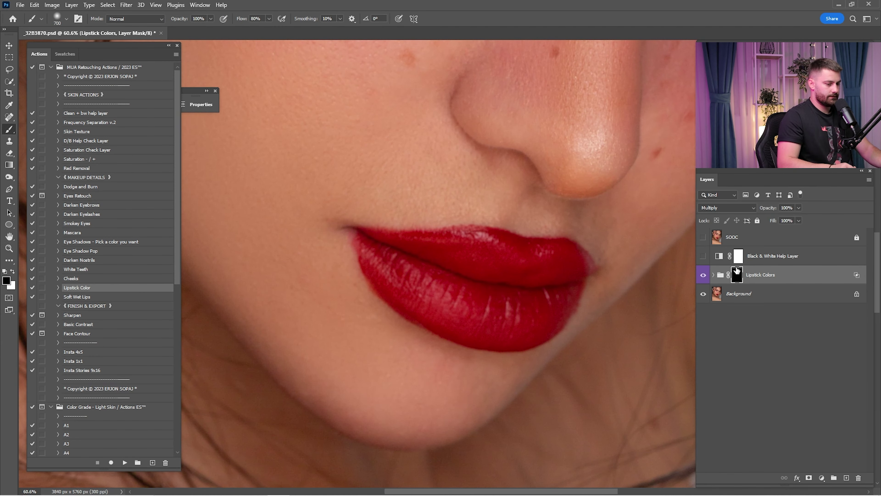
key(z)
drag(372, 240, 386, 239)
drag(479, 259, 466, 266)
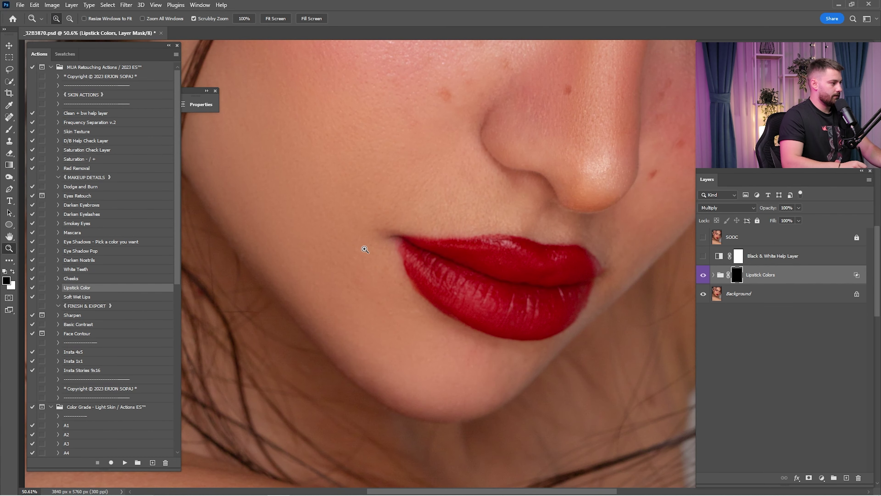
drag(398, 240, 433, 241)
key(p)
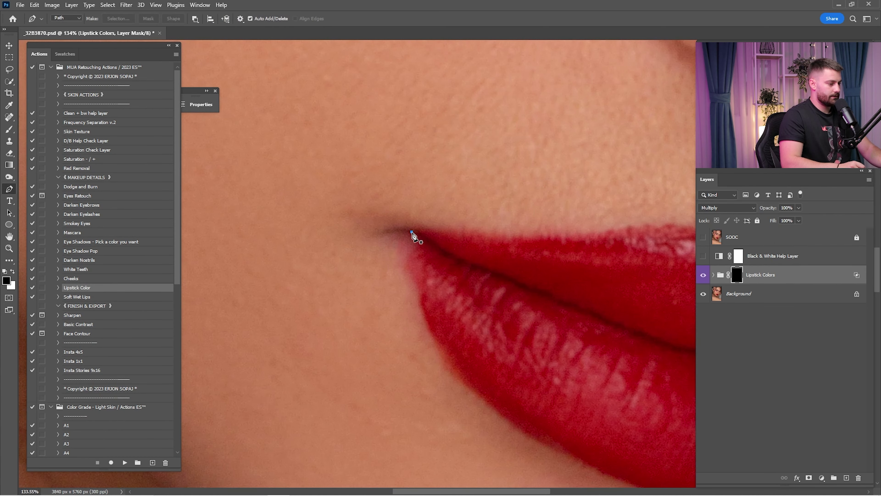
click(411, 233)
drag(608, 234, 504, 249)
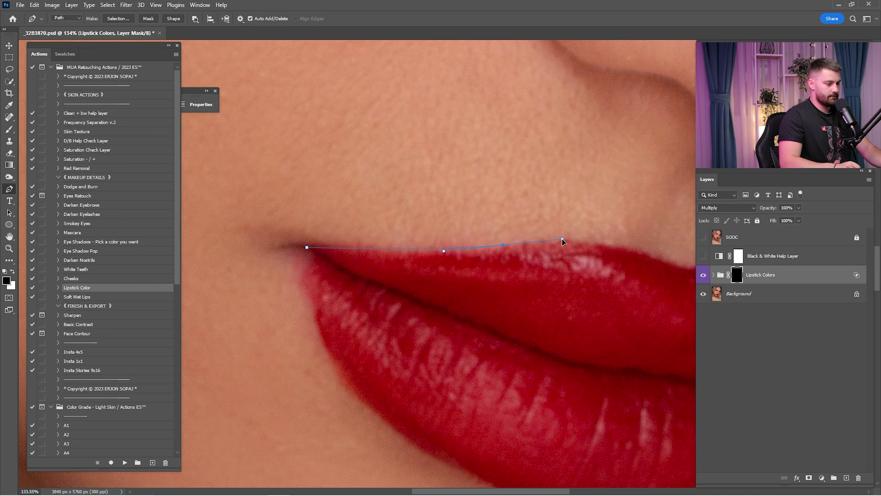
drag(619, 247, 404, 224)
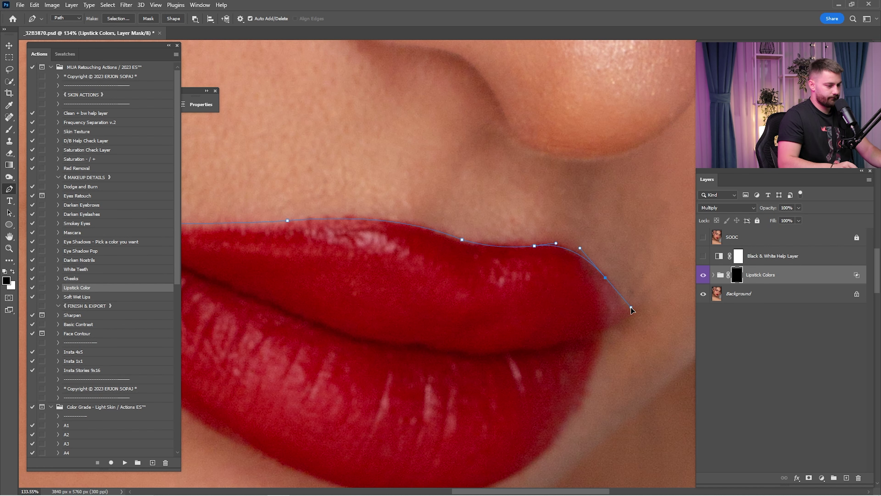
- Continue the Pen path around the far mouth corner and along the lower lip edge, closing it at its starting point
drag(598, 348, 615, 299)
drag(552, 420, 607, 310)
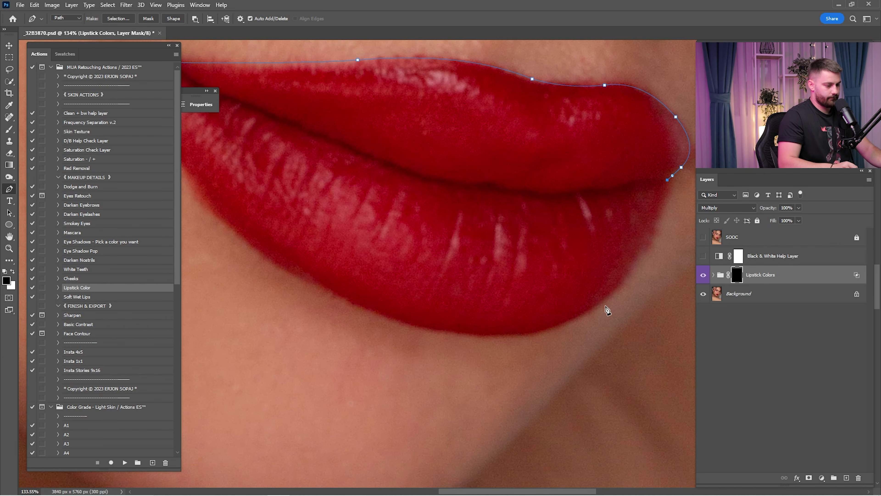
drag(492, 329, 580, 349)
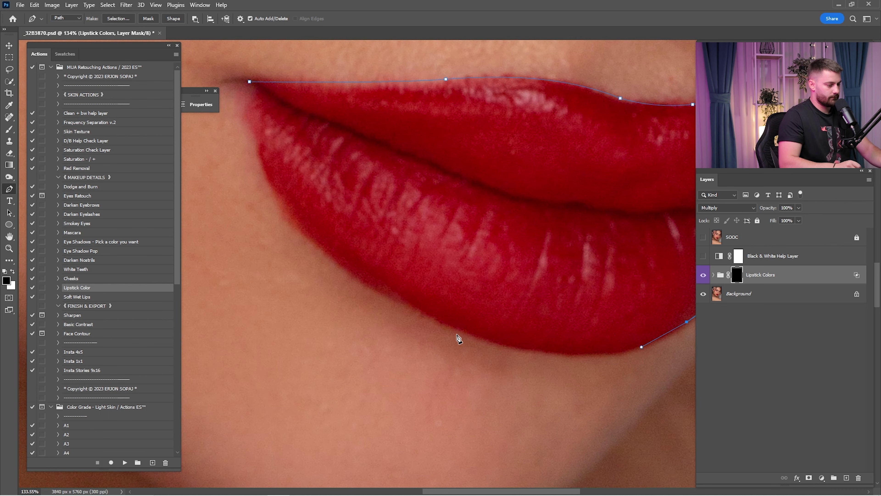
drag(456, 332, 355, 282)
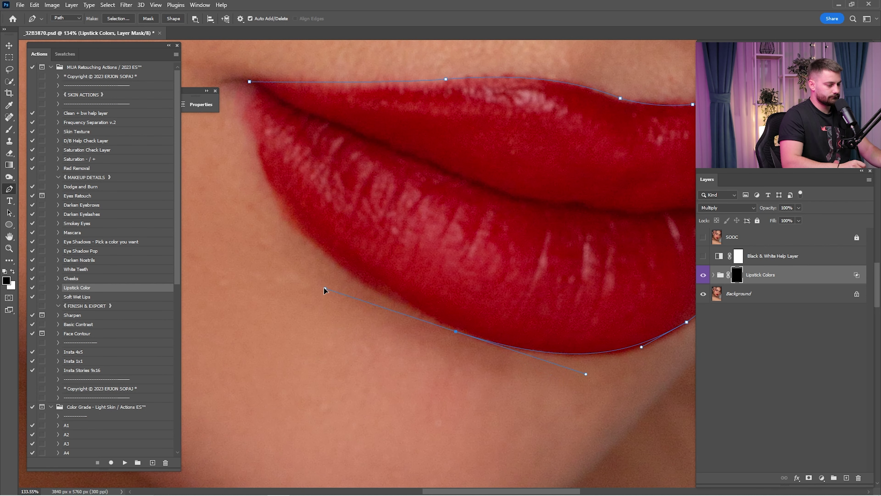
drag(344, 274, 432, 382)
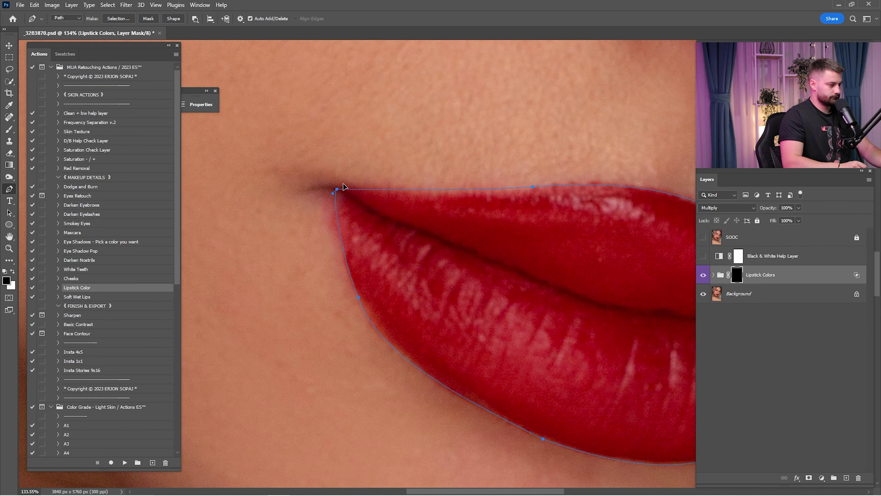
- Convert the lip path into a selection with a 4-pixel feather, fill it white on the Lipstick Colors mask, and deselect
right_click(411, 227)
click(455, 272)
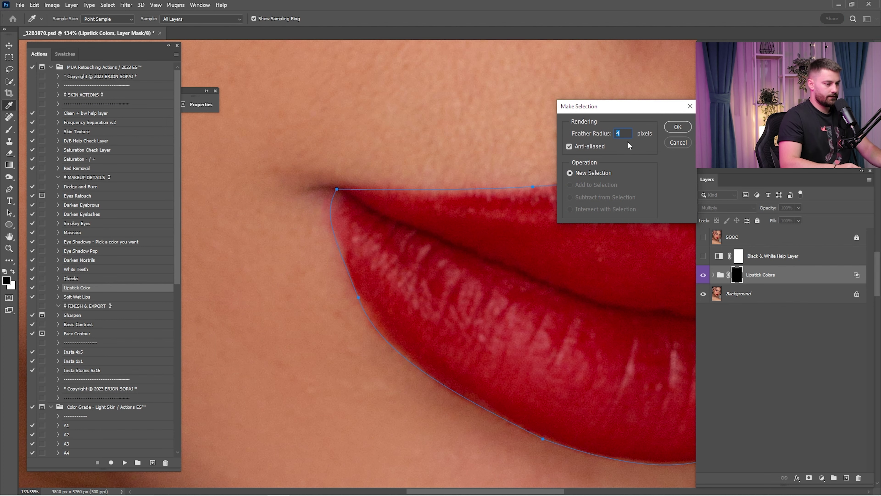
key(Return)
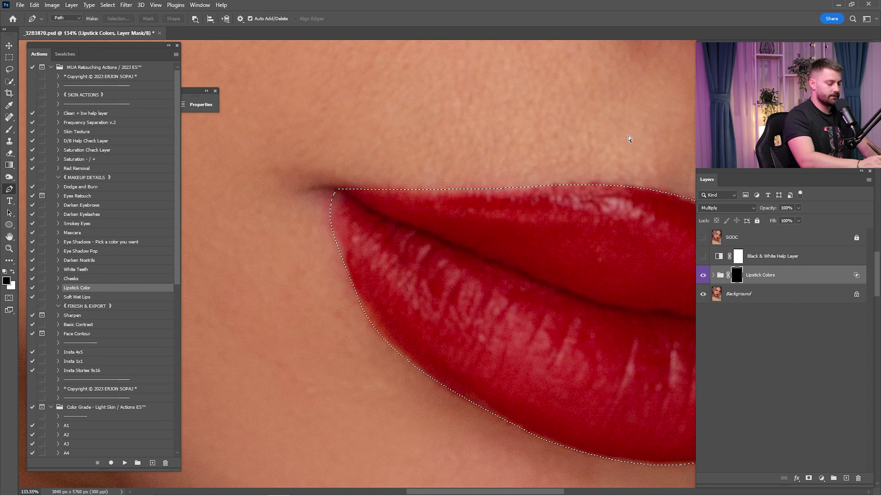
drag(476, 212, 508, 252)
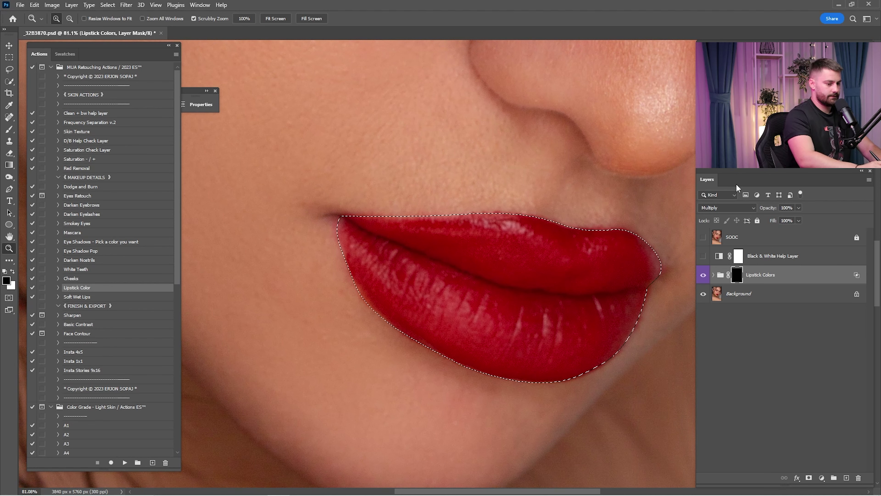
key(ctrl+BackSpace)
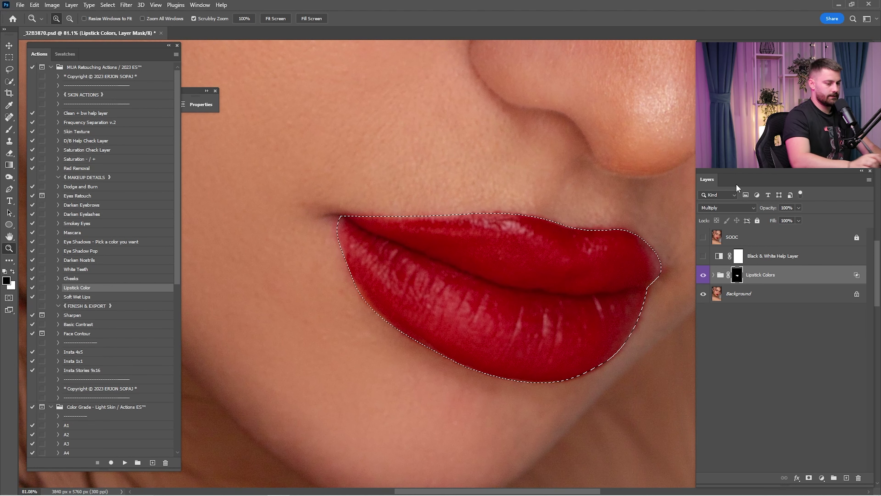
key(ctrl+d)
- Compare the lips with the Lipstick Colors group off and on, and expand the group to show its colour fills
click(703, 275)
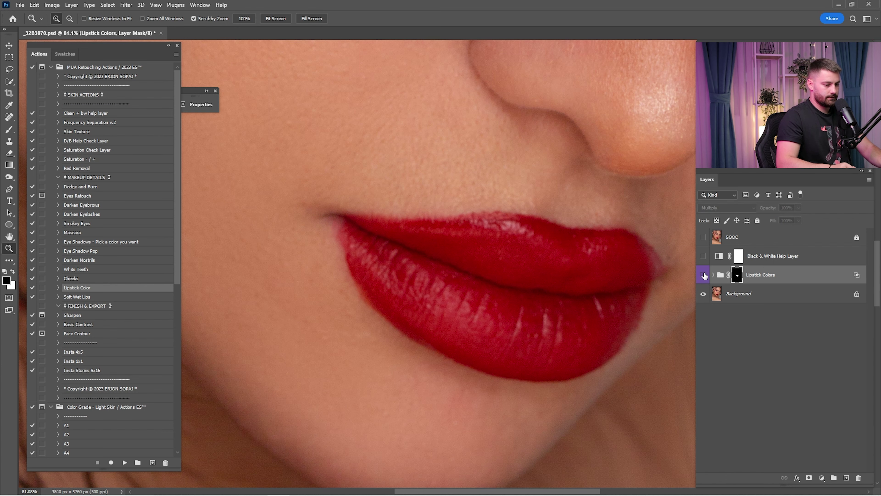
click(714, 275)
drag(639, 305, 547, 248)
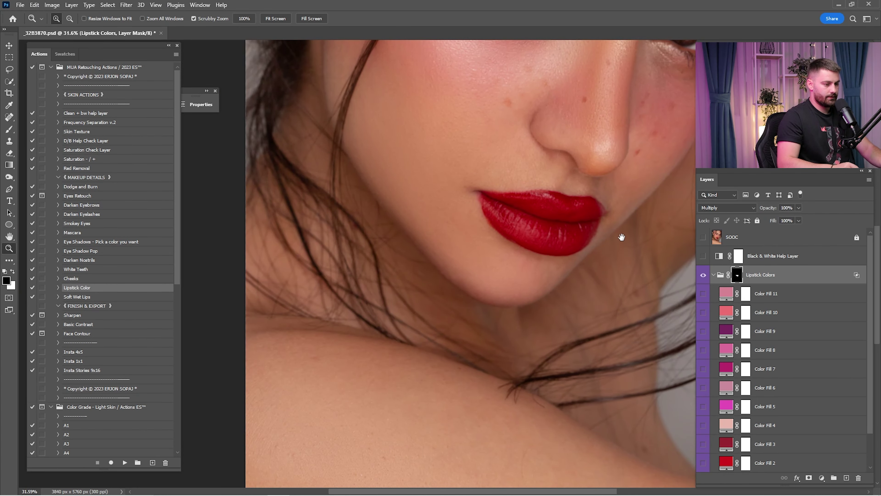
drag(622, 237, 607, 302)
key(ctrl+0)
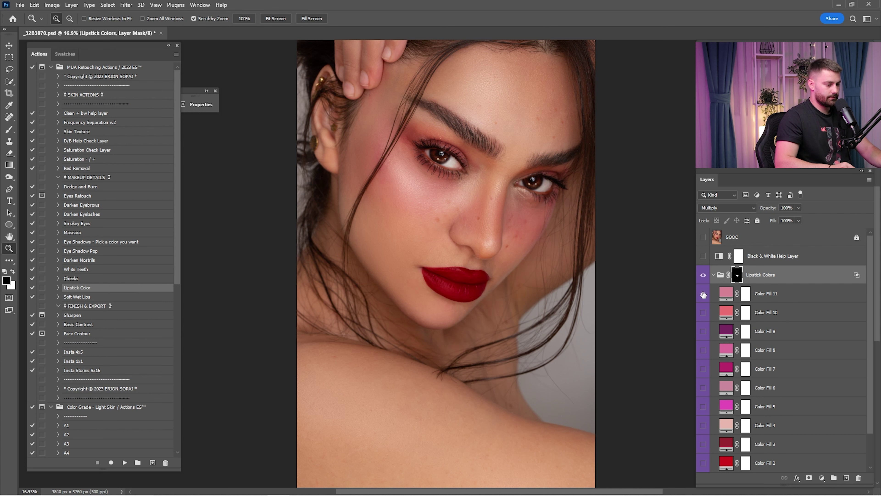
- Preview the lipstick shades Color Fill 11 down to Color Fill 6 on the full portrait, one at a time
click(704, 294)
click(703, 312)
click(704, 313)
click(704, 332)
click(704, 331)
click(704, 350)
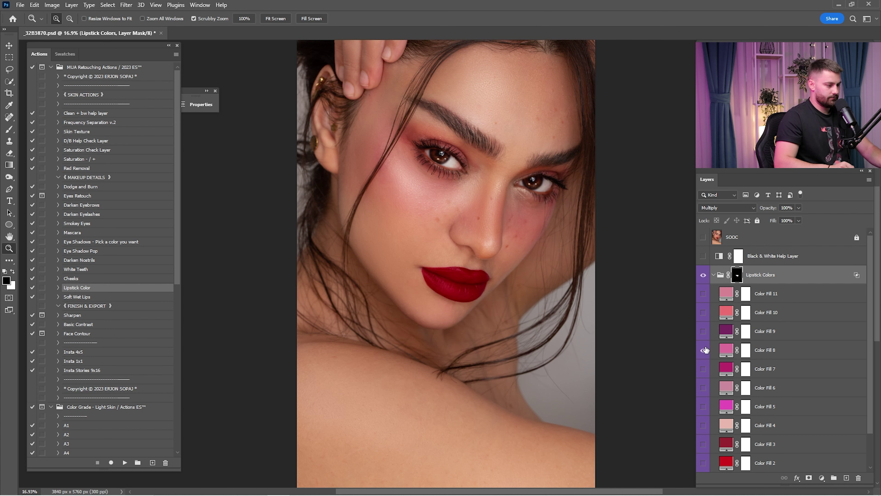
click(704, 350)
click(704, 369)
click(704, 369)
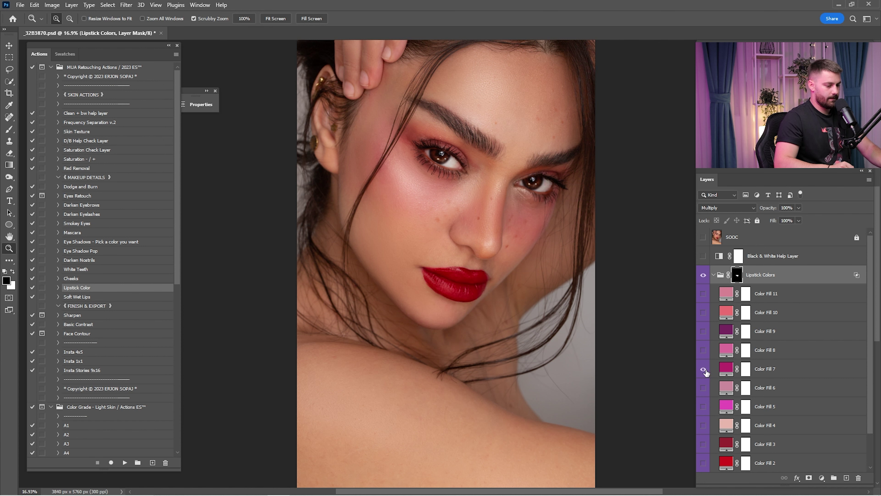
click(704, 369)
click(704, 388)
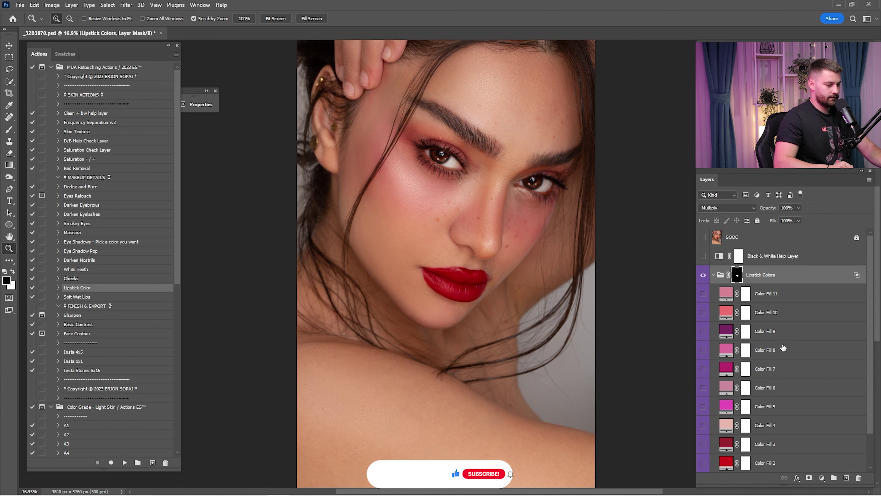
- Preview the lipstick shades Color Fill 1 up to Color Fill 5 on the portrait, one at a time
drag(871, 330, 869, 370)
click(707, 444)
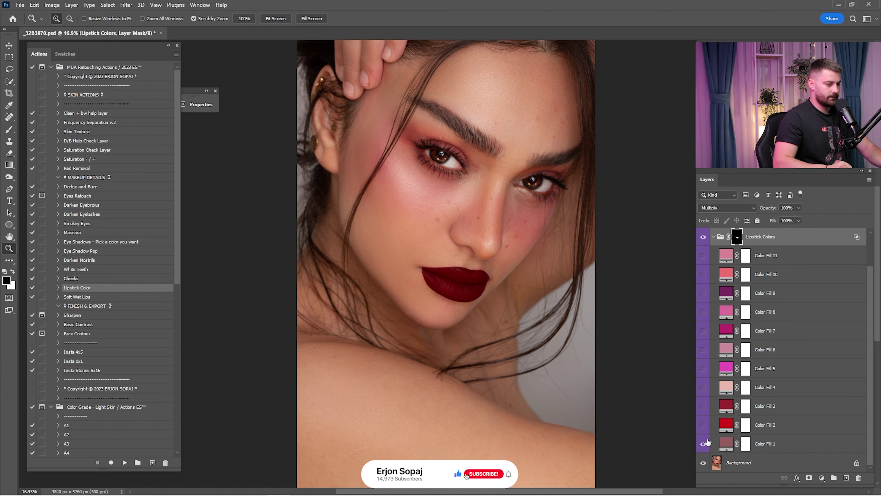
click(707, 443)
click(705, 426)
click(705, 426)
click(706, 412)
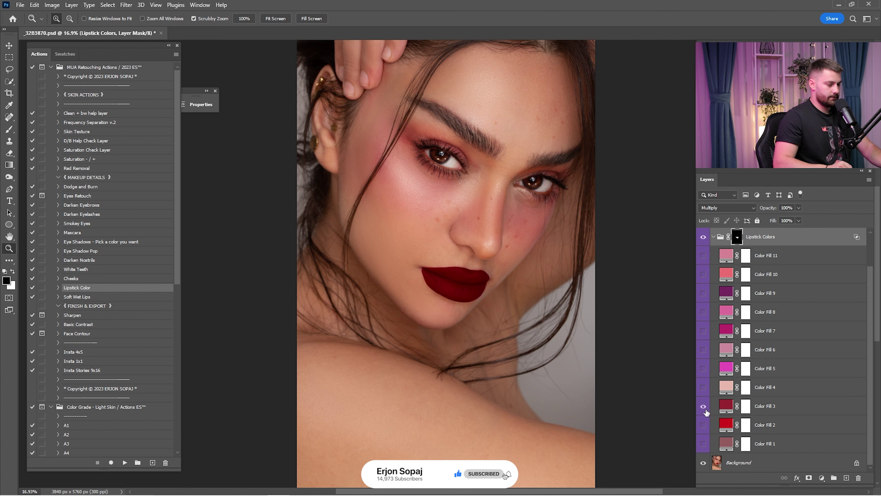
click(703, 407)
click(704, 388)
click(703, 368)
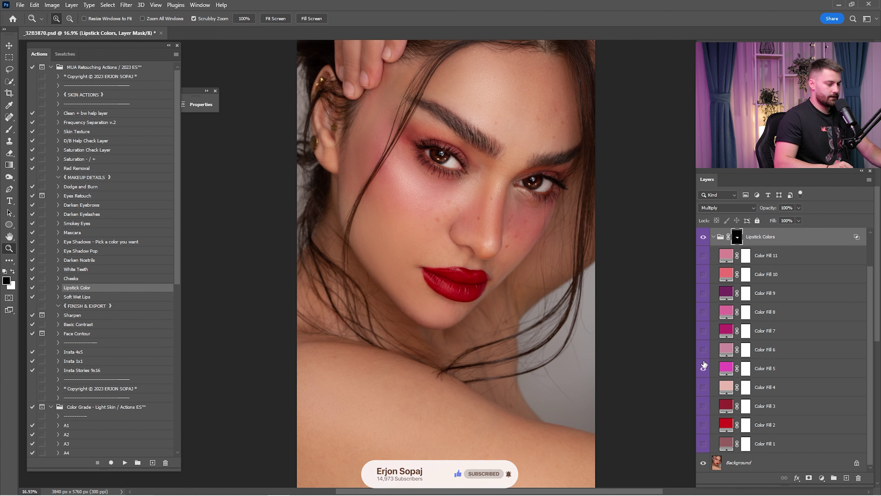
click(703, 368)
- Preview the lipstick shades Color Fill 6 up to Color Fill 10 in turn, leaving them all hidden
click(704, 350)
click(703, 349)
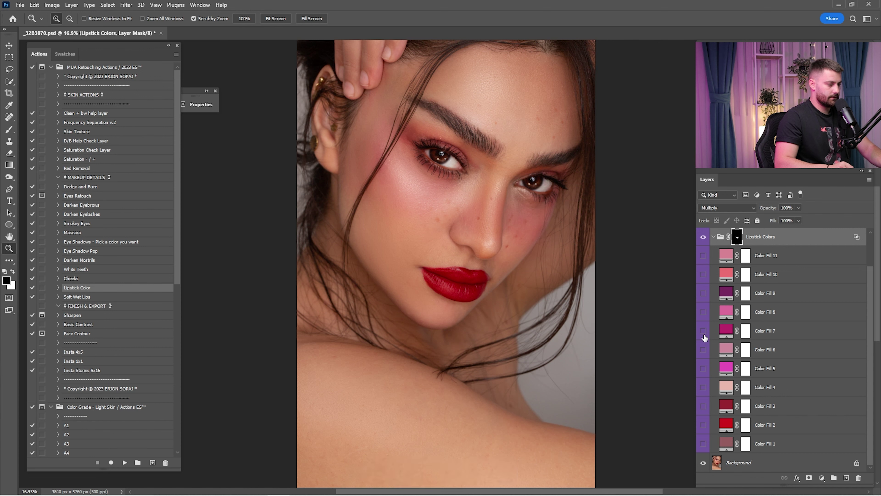
click(704, 332)
click(704, 331)
click(703, 312)
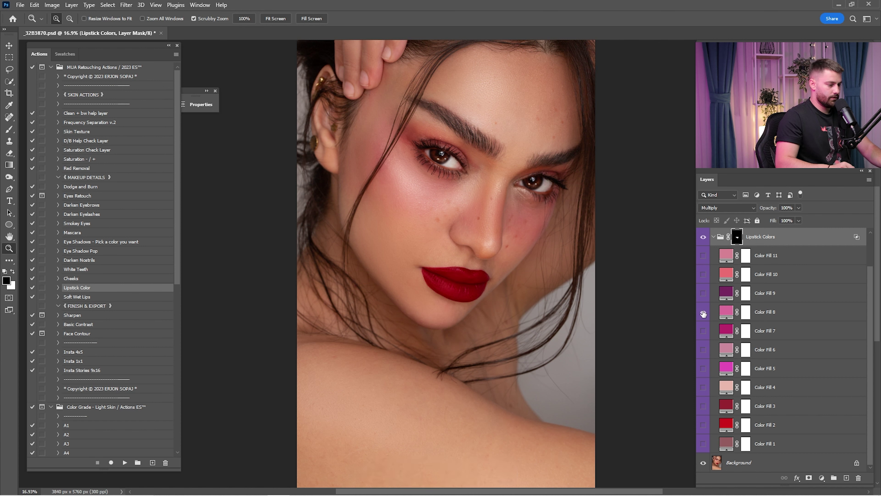
click(703, 312)
click(703, 294)
click(703, 273)
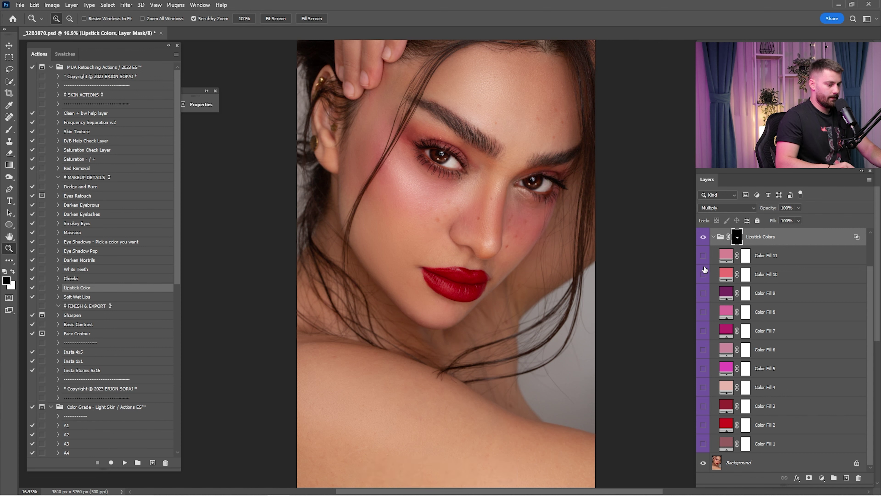
- Show Color Fill 11, change its colour to bright red #ff0101, and collapse the Lipstick Colors group
click(704, 255)
double_click(726, 256)
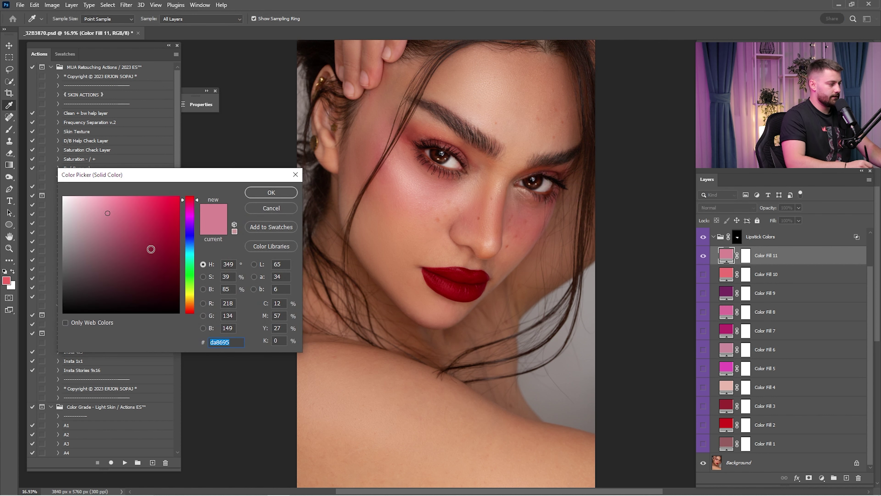
click(164, 205)
drag(164, 229, 178, 190)
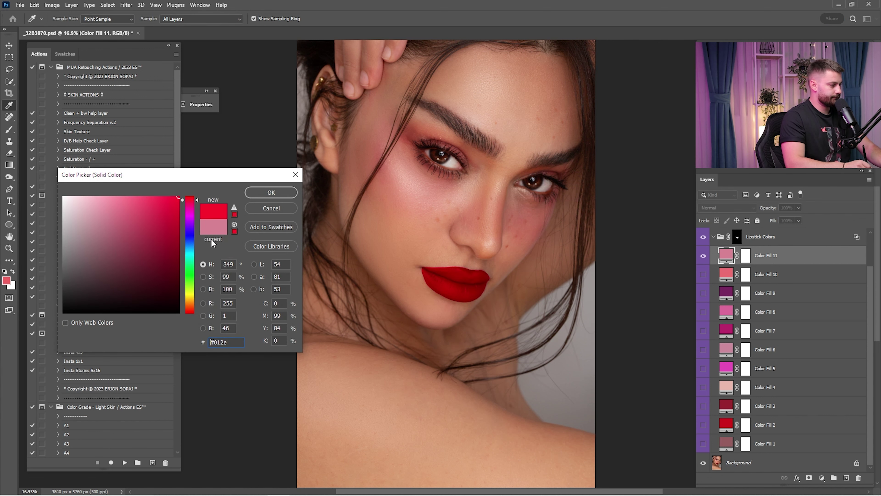
mouse_move(193, 261)
mouse_down()
mouse_move(195, 299)
mouse_move(199, 197)
mouse_up()
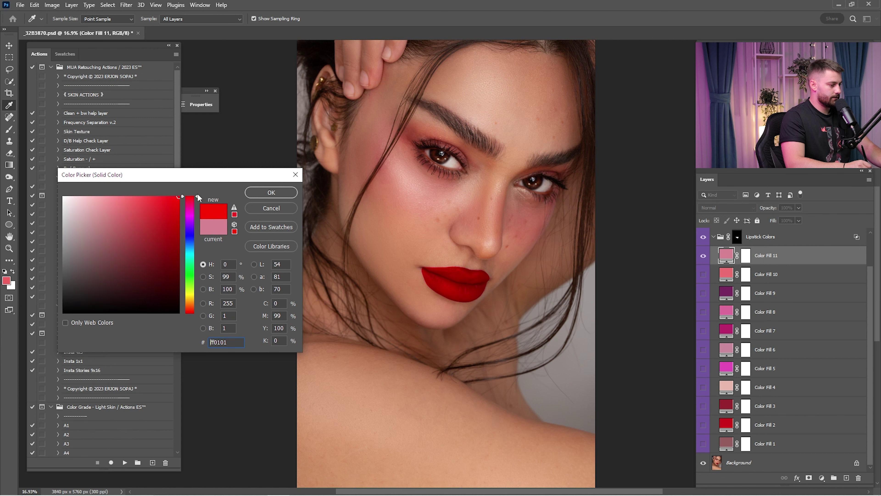
click(271, 193)
click(714, 237)
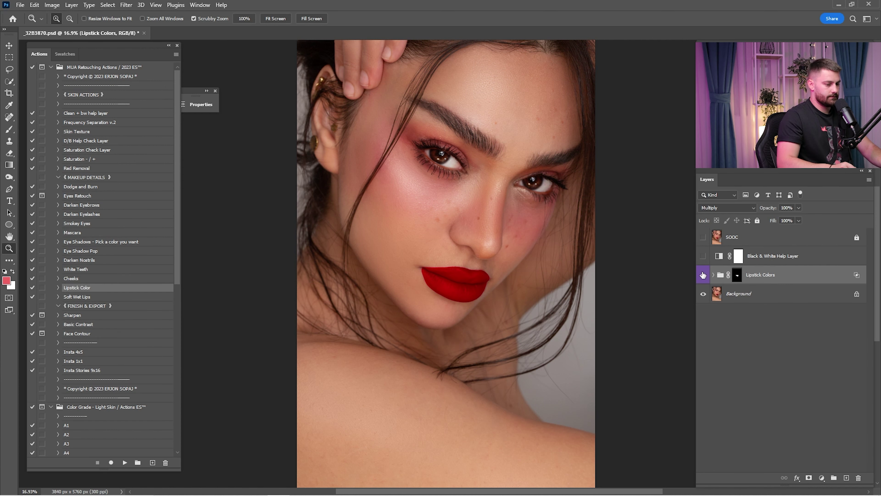
- Compare the lips with the Lipstick Colors group off and on, on the full portrait and close up
click(703, 274)
click(708, 276)
click(703, 275)
drag(444, 286, 486, 285)
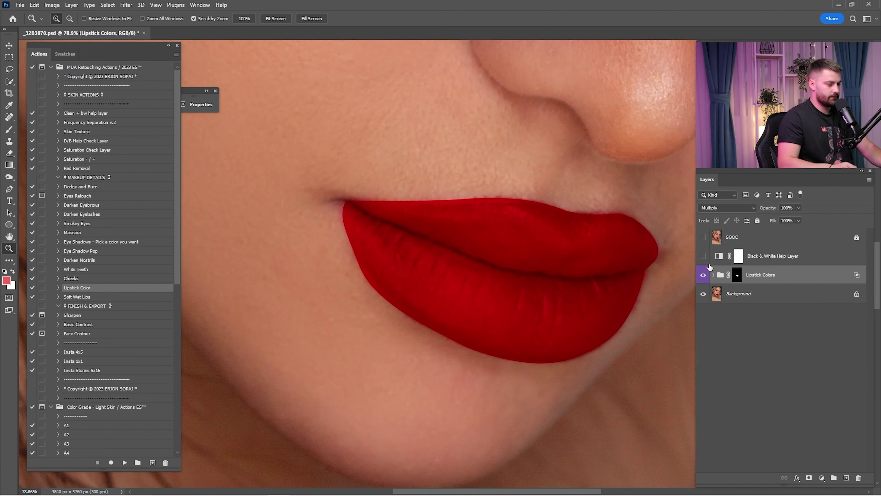
click(703, 274)
click(703, 275)
click(704, 275)
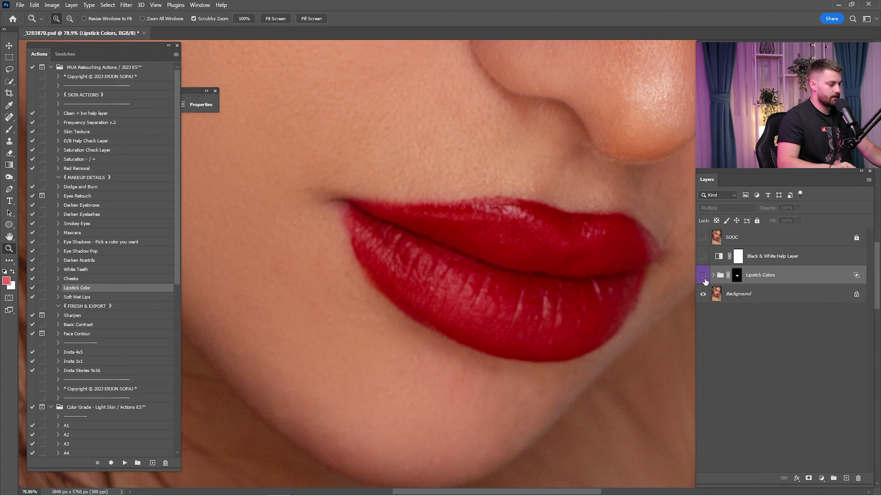
click(704, 274)
- Soften the lip edges by feathering the Lipstick Colors layer mask to about 9 px
drag(564, 354, 604, 362)
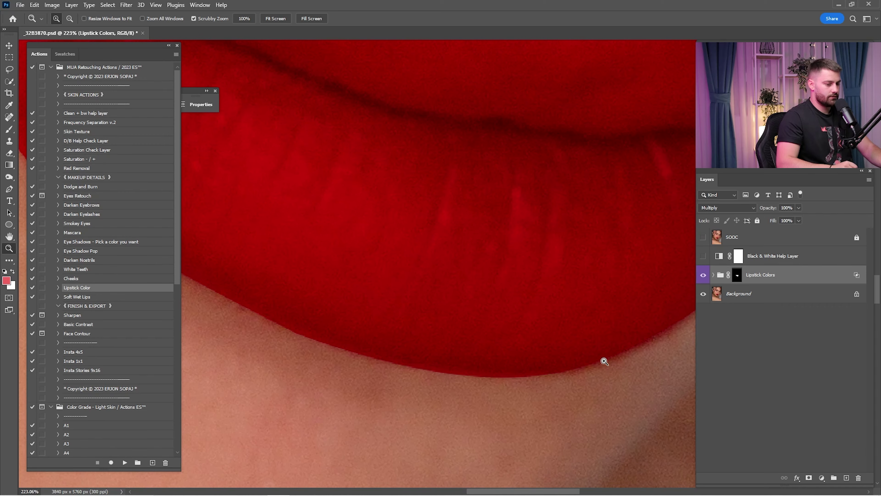
click(738, 279)
double_click(738, 280)
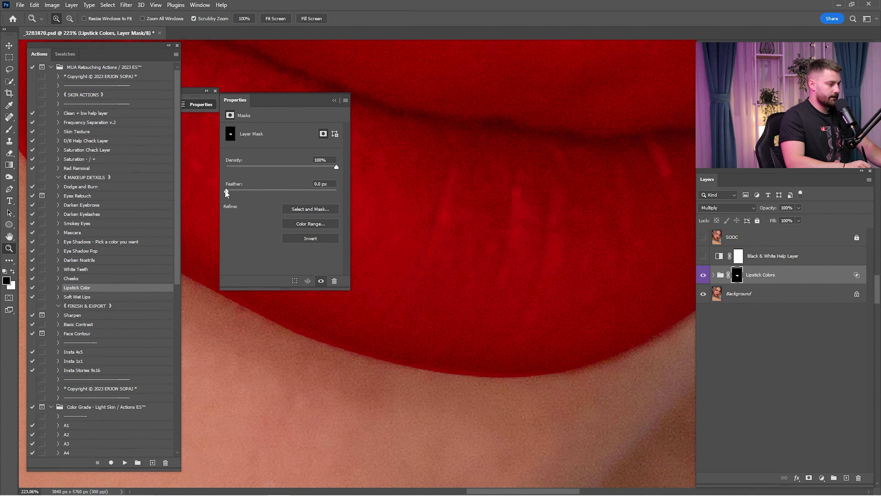
drag(237, 195, 261, 195)
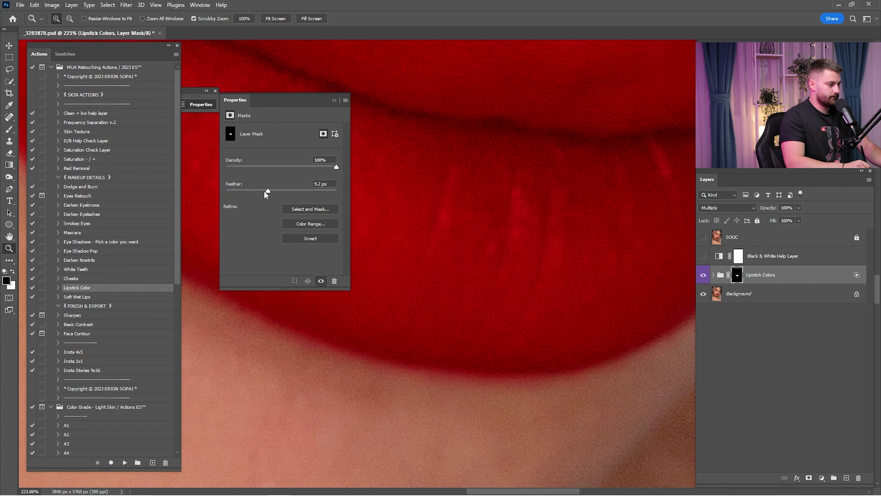
click(334, 101)
- Check the softened lip edges, and compare the full portrait with the Lipstick Colors group off and on
scroll(511, 217, down, 5)
scroll(620, 152, up, 2)
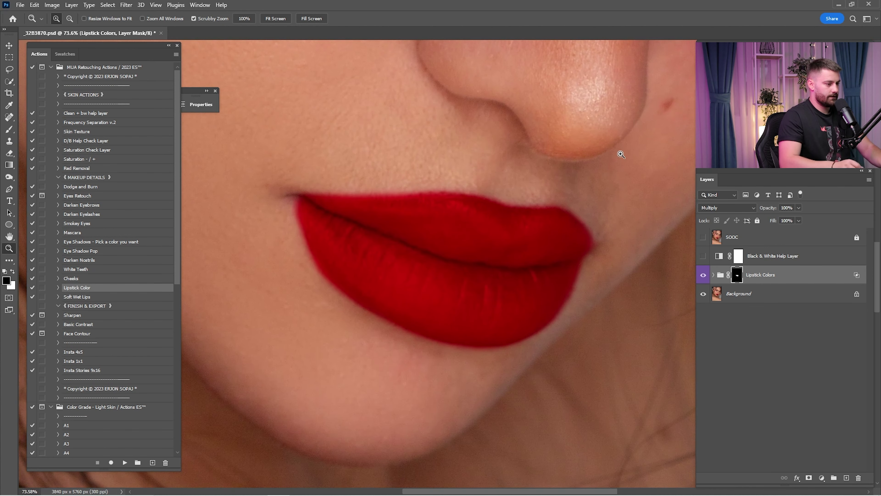
key(ctrl+0)
click(702, 276)
click(702, 277)
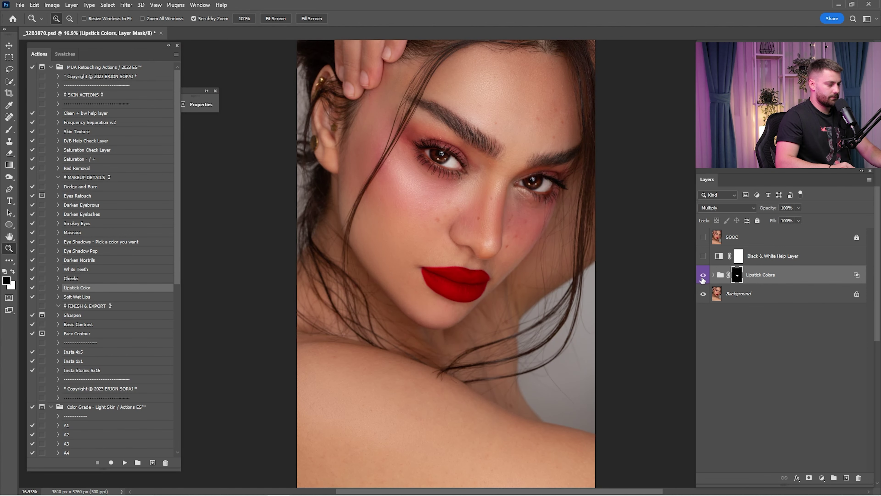
click(703, 277)
click(704, 277)
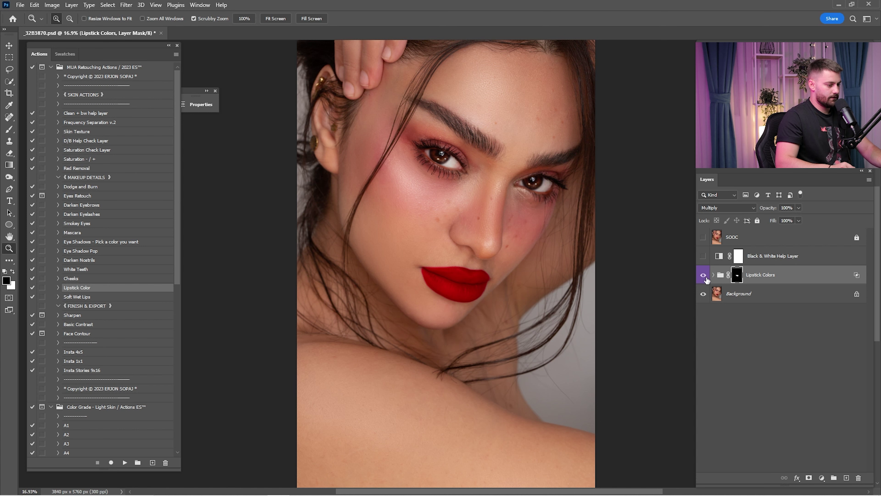
click(705, 277)
click(704, 277)
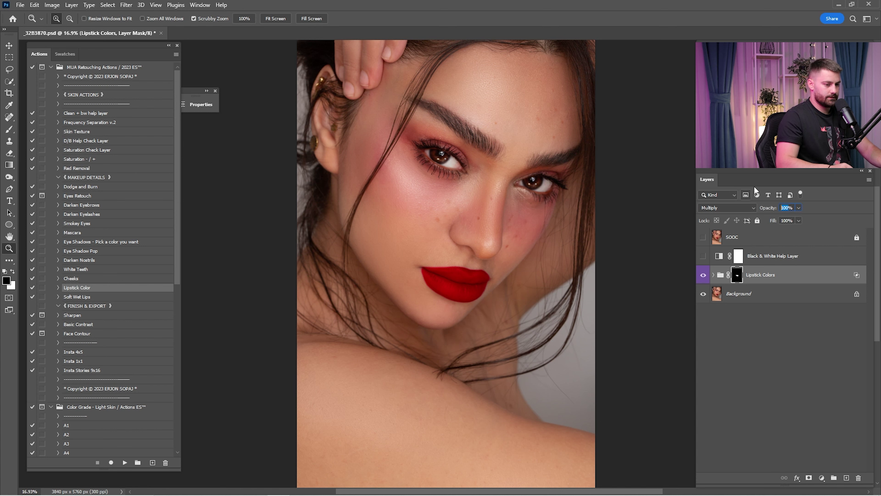
- Set the Lipstick Colors group's opacity to 45% and compare the lips with the group off and on
text(45)
key(Return)
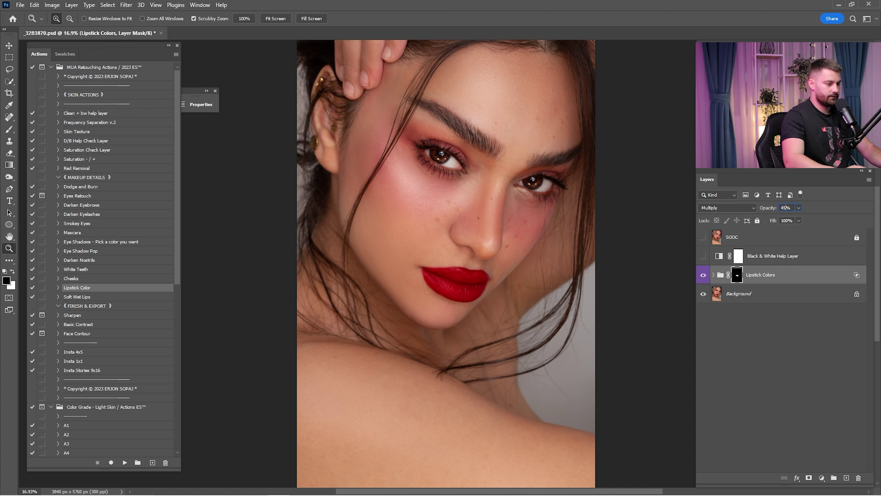
click(704, 276)
click(705, 277)
click(704, 276)
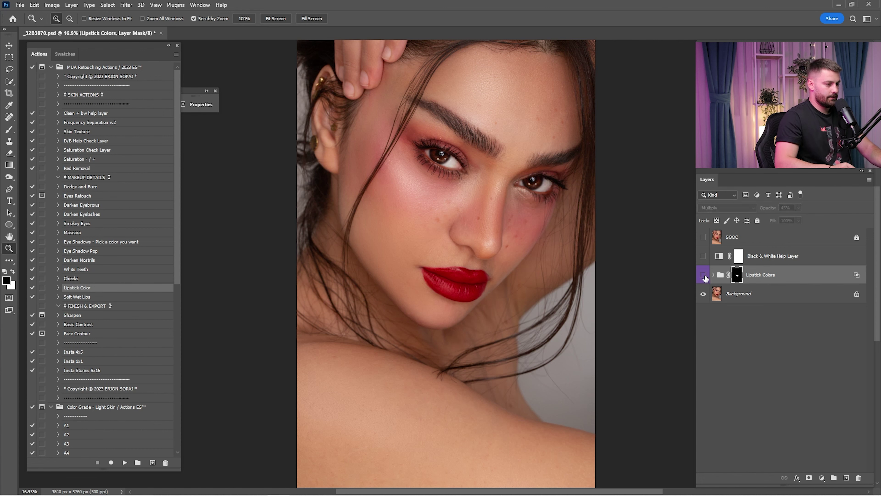
click(704, 276)
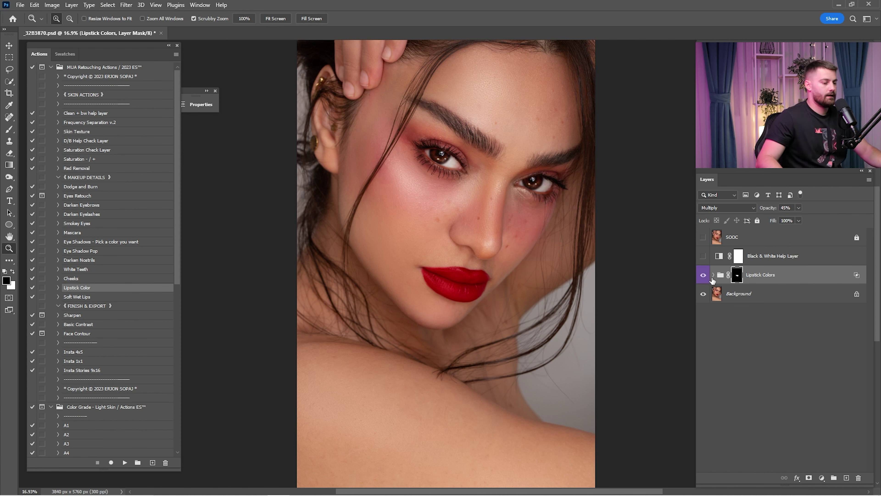
click(703, 278)
click(703, 278)
click(702, 279)
click(703, 276)
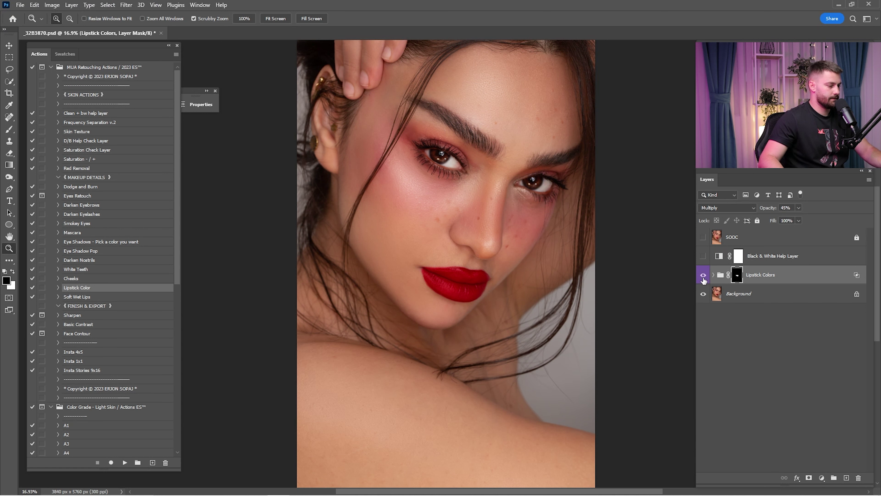
- Merge the Lipstick Colors group with the Background layer
shift+click(744, 295)
right_click(760, 294)
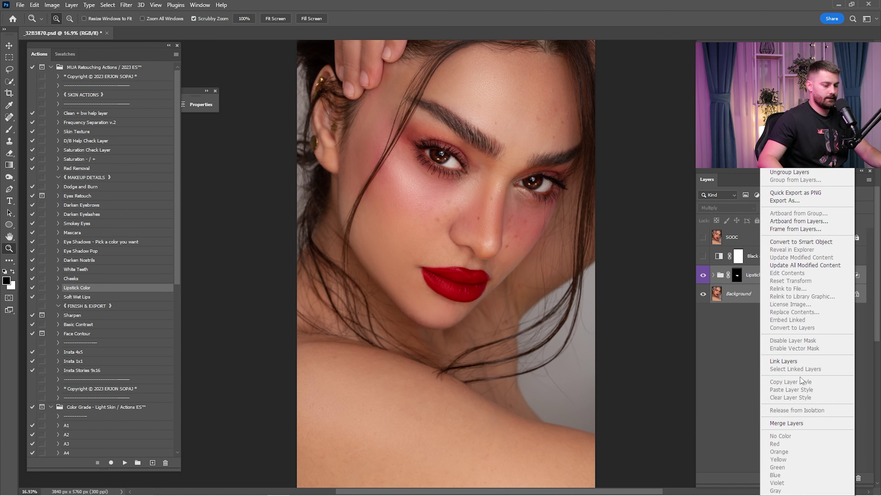
click(807, 428)
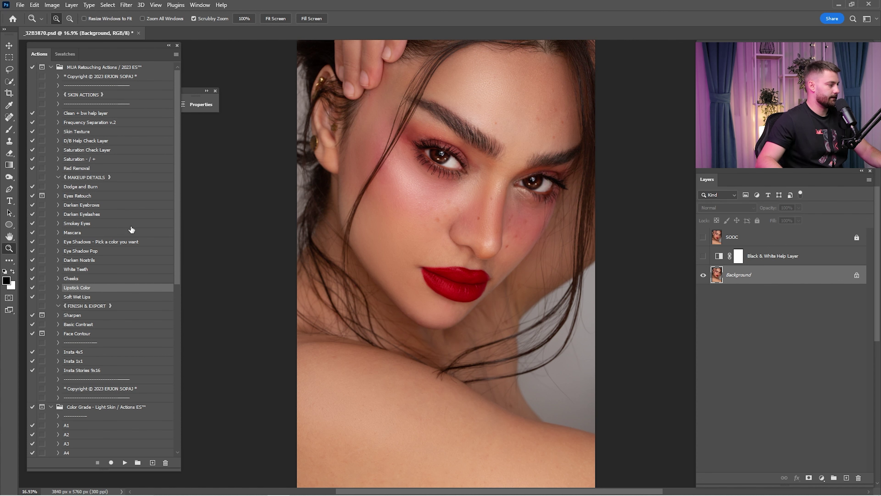
- Run the Sharpen action with a 2.5-pixel Gaussian Blur radius, plus the Basic Contrast and Face Contour actions
click(80, 319)
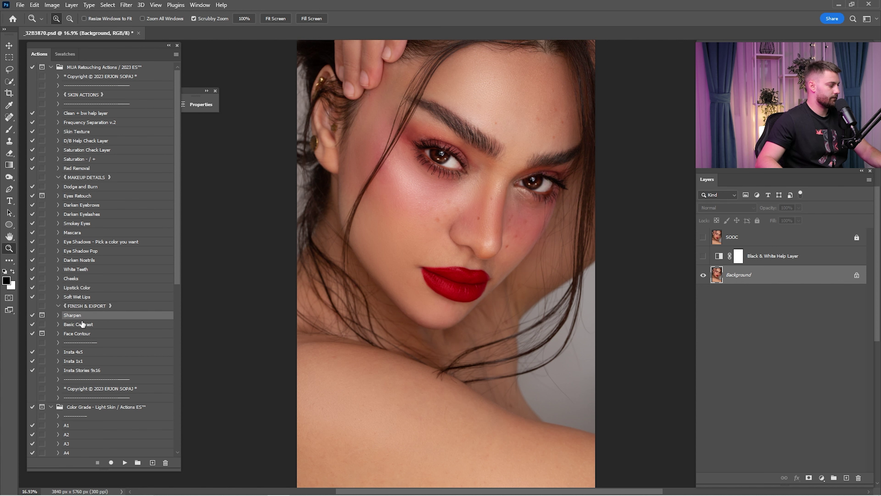
click(125, 463)
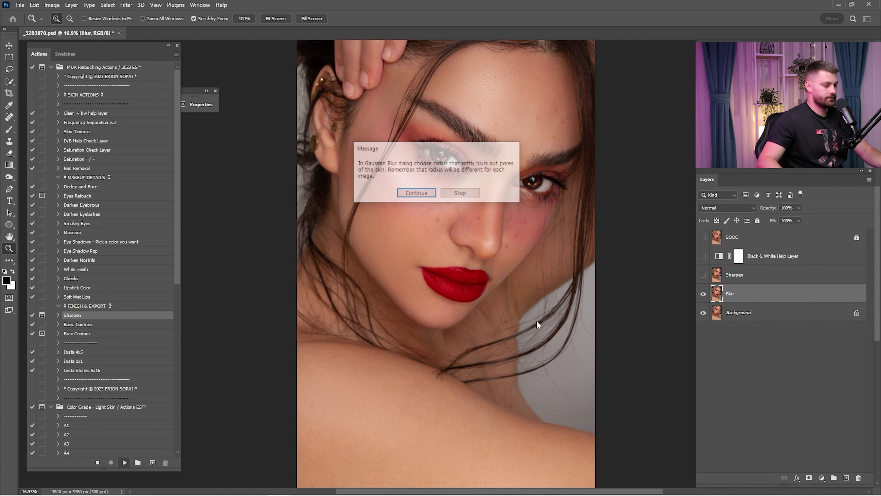
click(417, 194)
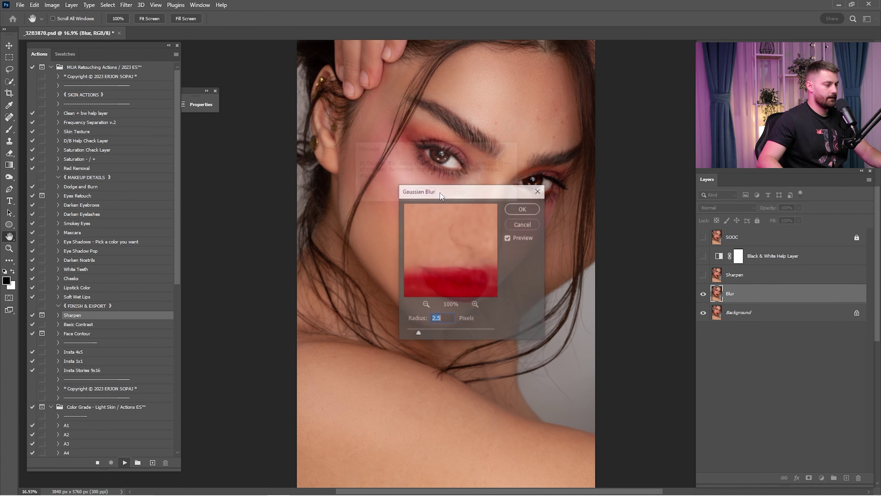
click(531, 208)
click(427, 190)
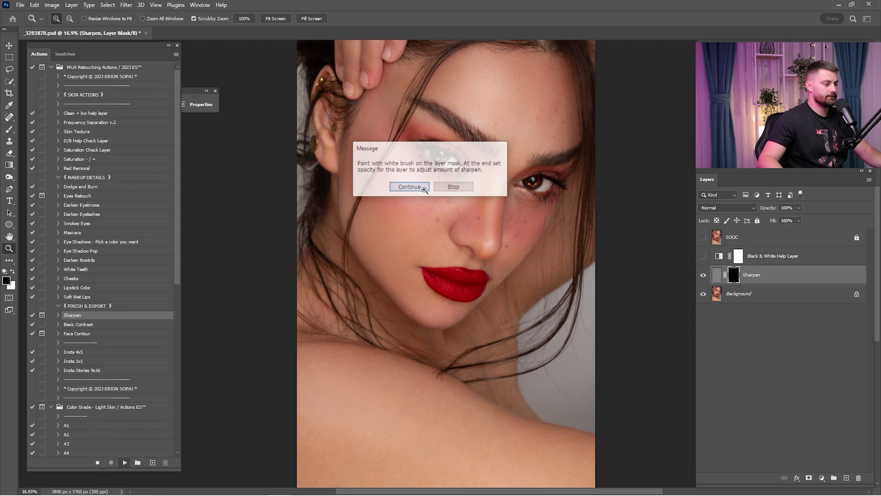
click(436, 190)
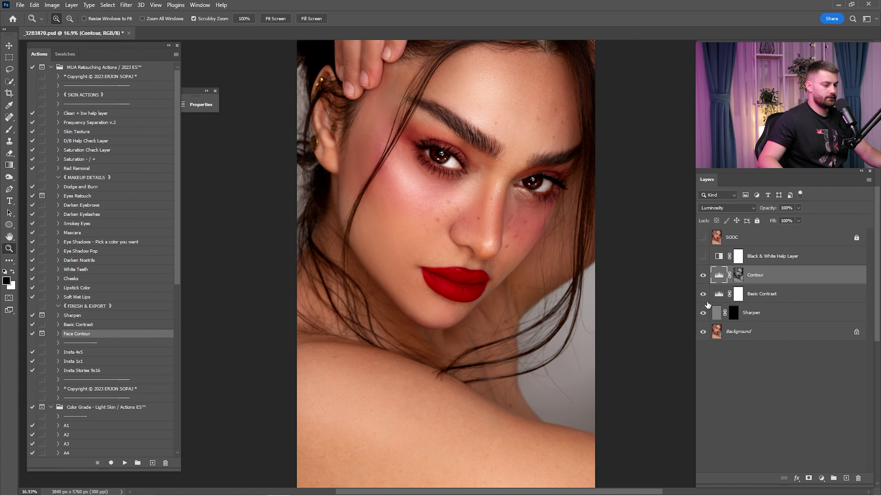
- Hide the Contour and Basic Contrast layers, and invert the Sharpen layer's mask to white
click(703, 311)
click(733, 312)
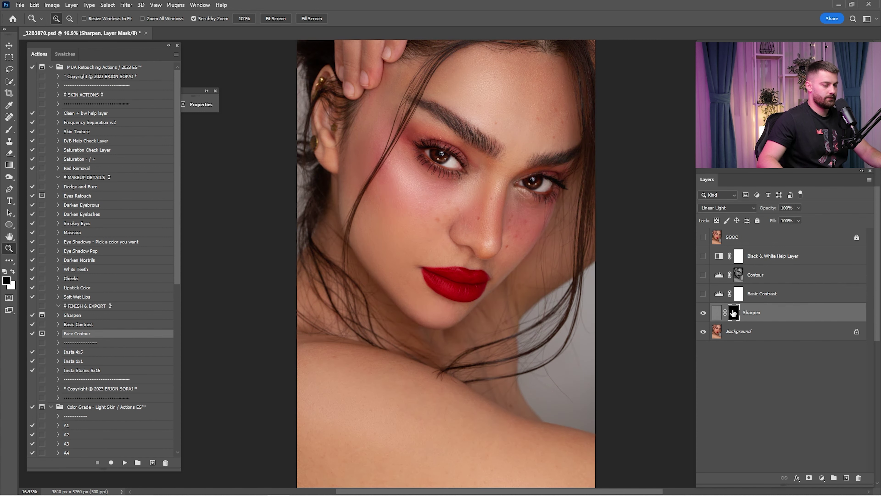
key(ctrl+i)
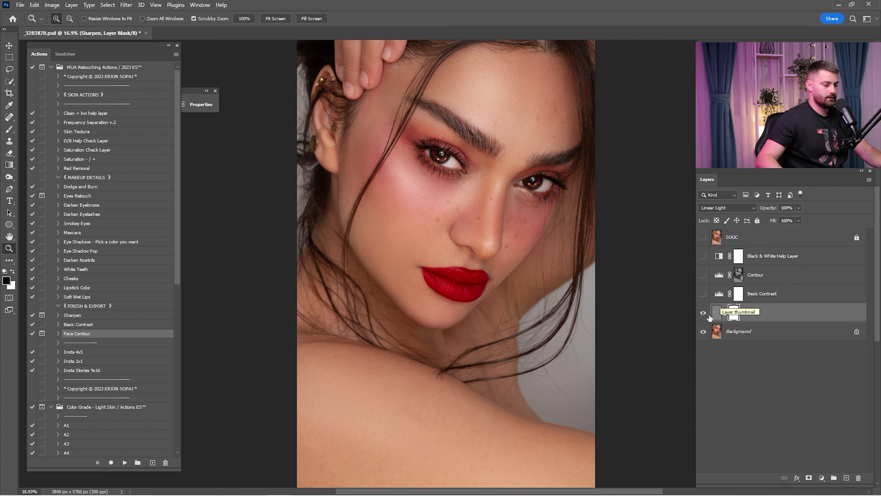
- Compare the face close up with the Sharpen layer off and on, and set its opacity to 75%
click(453, 207)
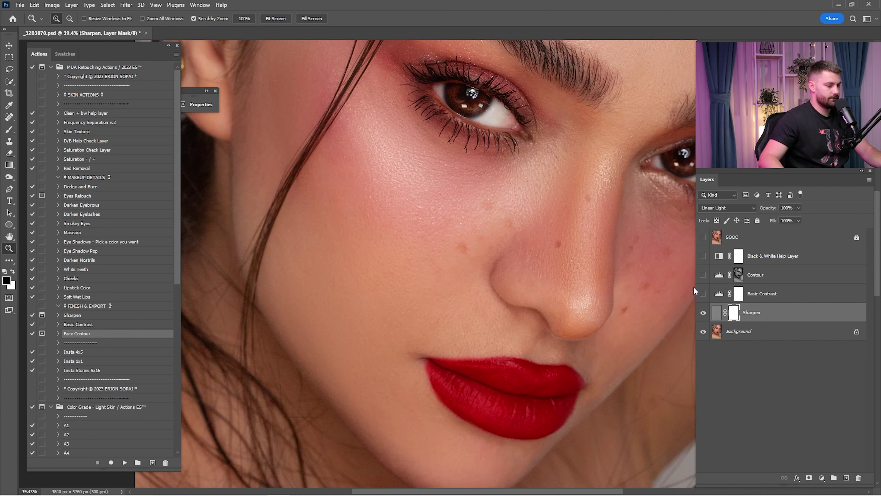
click(704, 313)
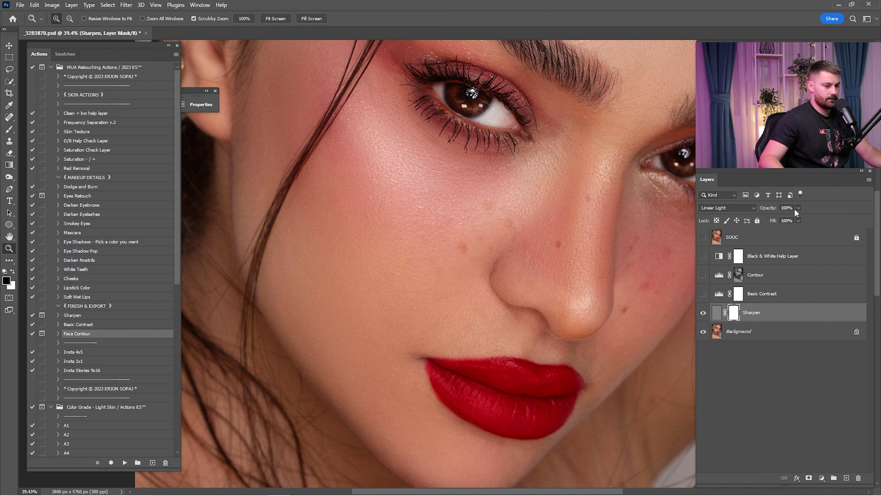
key(ctrl+0)
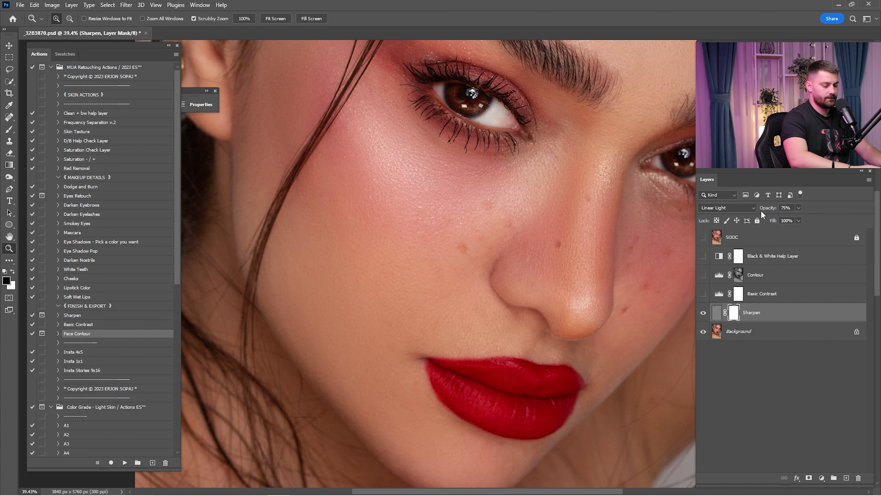
- Set the Sharpen layer's opacity to 75%, then show the Basic Contrast layer and set its opacity to 45%
text(75)
key(Return)
click(704, 294)
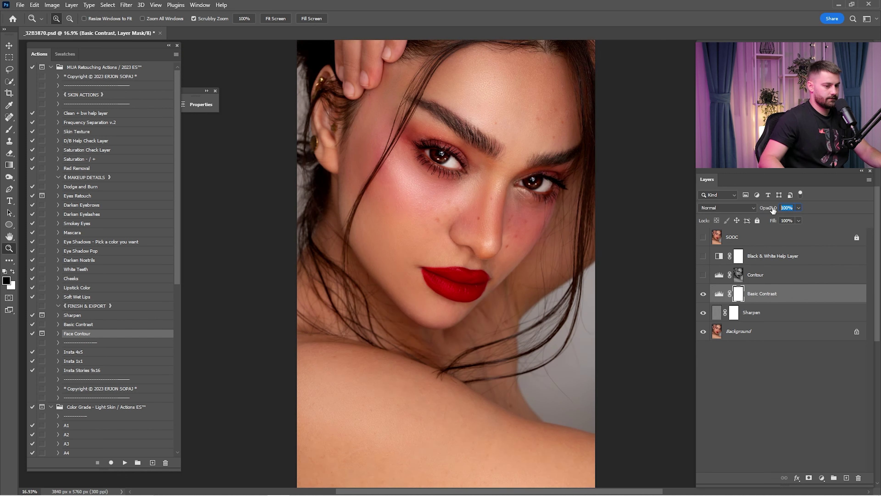
text(45)
key(Return)
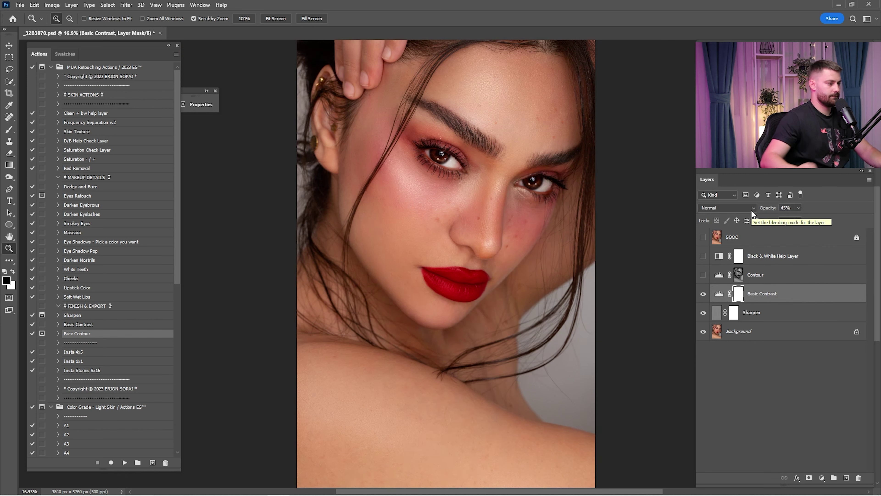
- Show the Contour layer and compare the portrait with it off and on
click(703, 275)
click(749, 274)
click(704, 275)
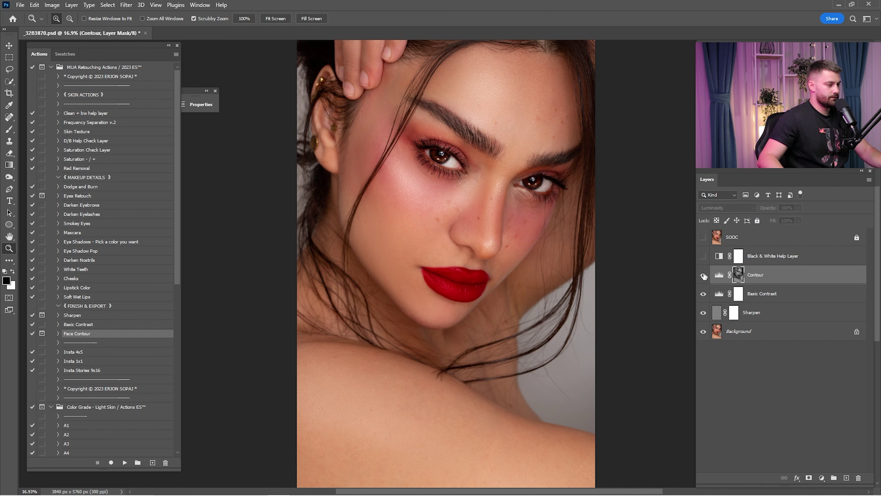
click(703, 275)
click(703, 275)
click(704, 275)
- Compare the original SOOC image with the retouched portrait by switching the SOOC layer on and off
click(702, 238)
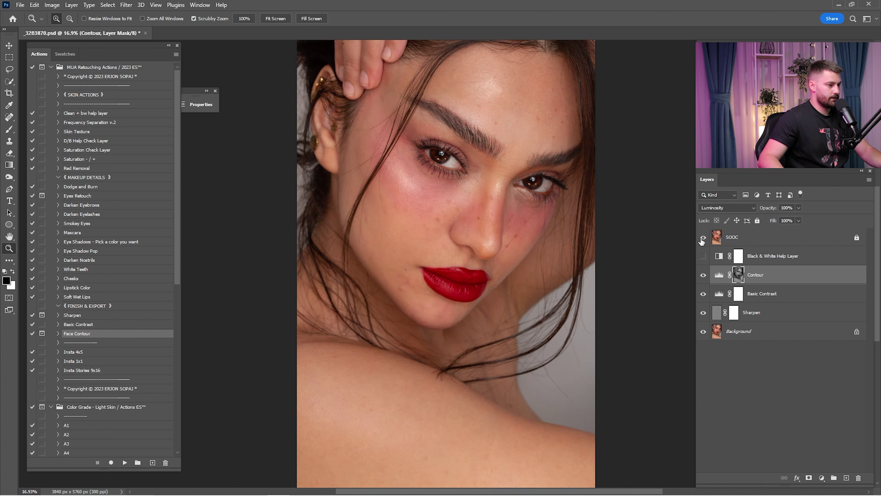
click(703, 238)
click(703, 238)
click(702, 238)
click(703, 238)
click(702, 239)
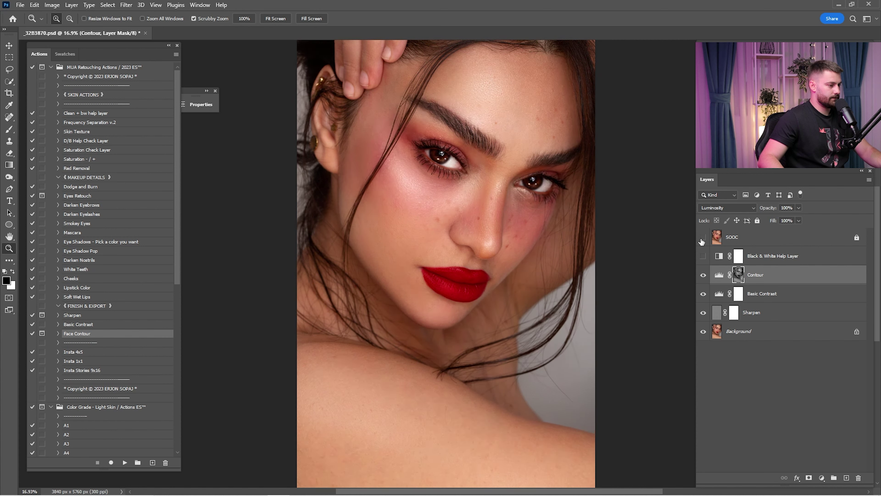
click(701, 239)
click(701, 239)
click(702, 239)
click(701, 239)
- Merge the Contour, Basic Contrast and Sharpen layers with the Background, and delete the Black & White Help Layer
shift+click(757, 332)
right_click(755, 277)
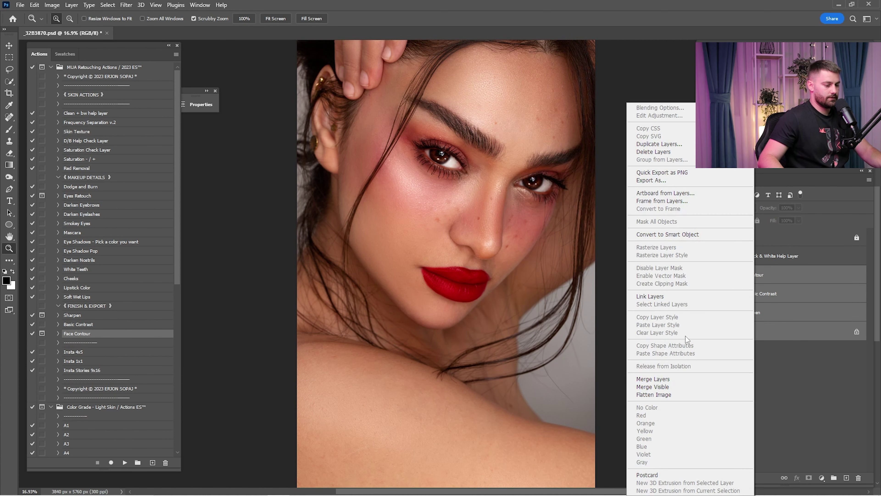
click(682, 378)
click(746, 259)
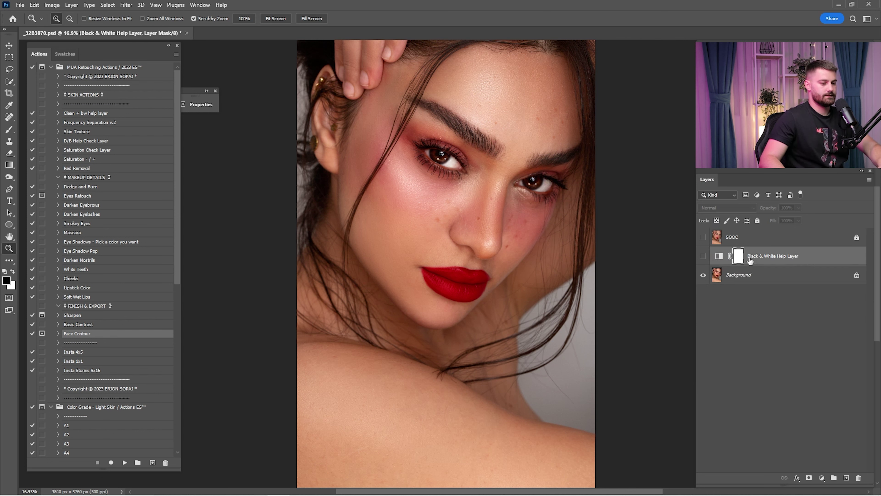
key(Delete)
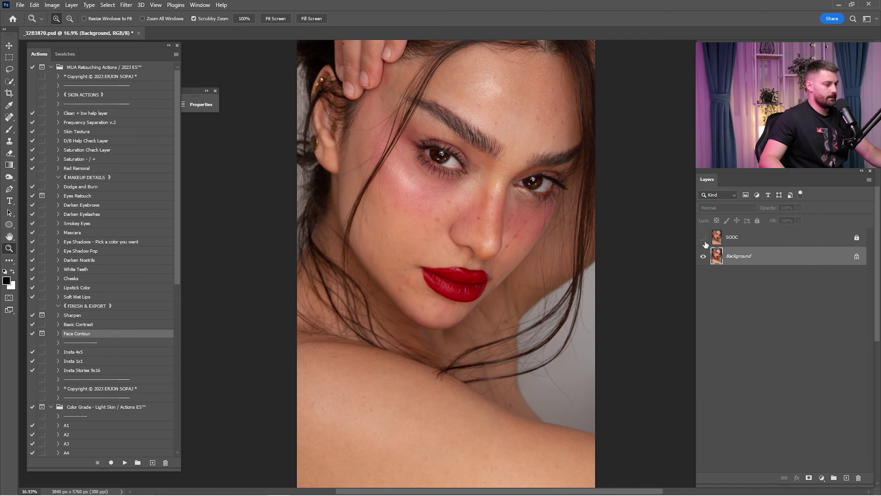
- Try the A1 and A2 actions of the Color Grade - Light Skin set, deleting each resulting group
scroll(125, 372, down, 7)
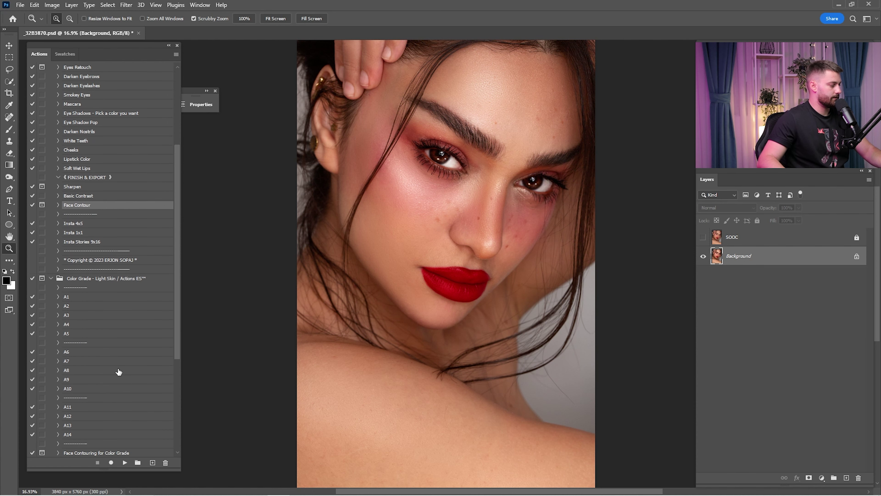
click(73, 235)
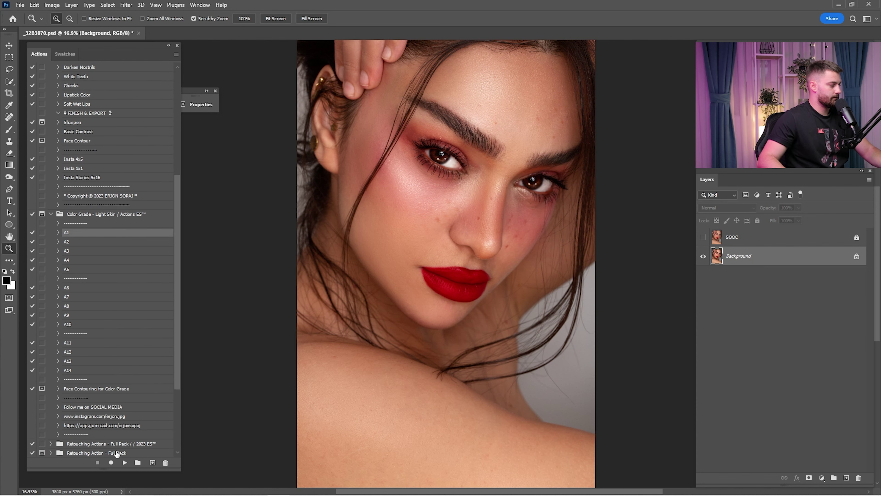
click(125, 463)
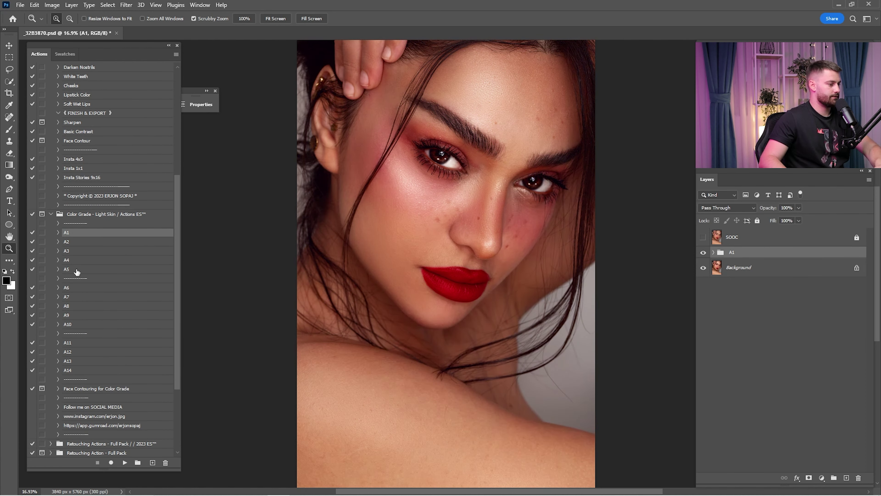
key(Delete)
click(91, 242)
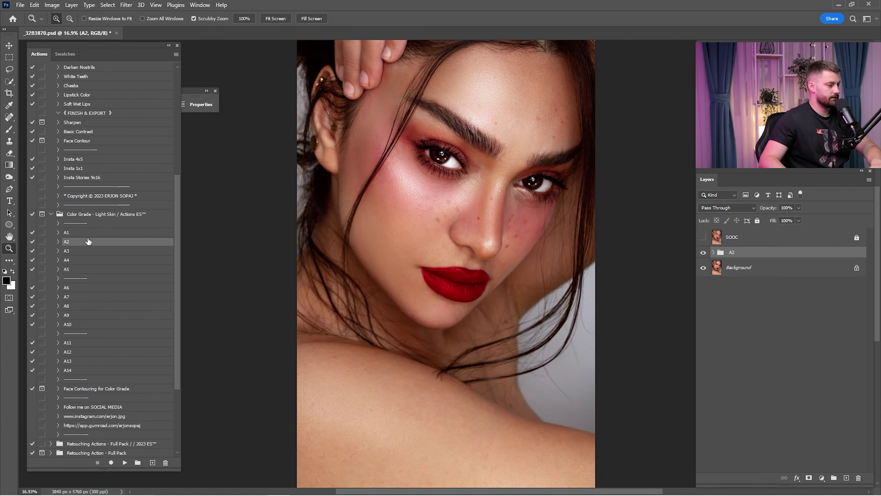
key(Delete)
- Try the A3 and A4 color grade actions, deleting each resulting group
click(91, 251)
click(124, 463)
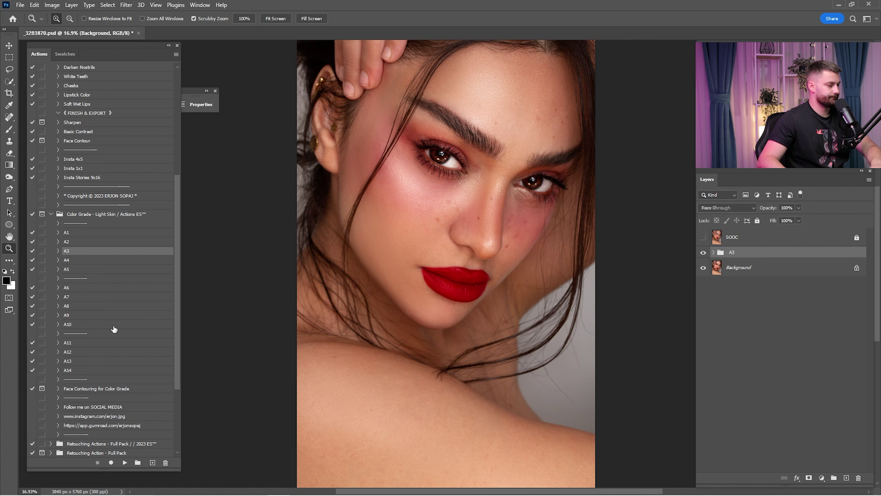
key(Delete)
click(71, 261)
click(124, 463)
key(Delete)
- Try the A5 and A7 color grade actions, removing each resulting group
click(82, 270)
click(125, 462)
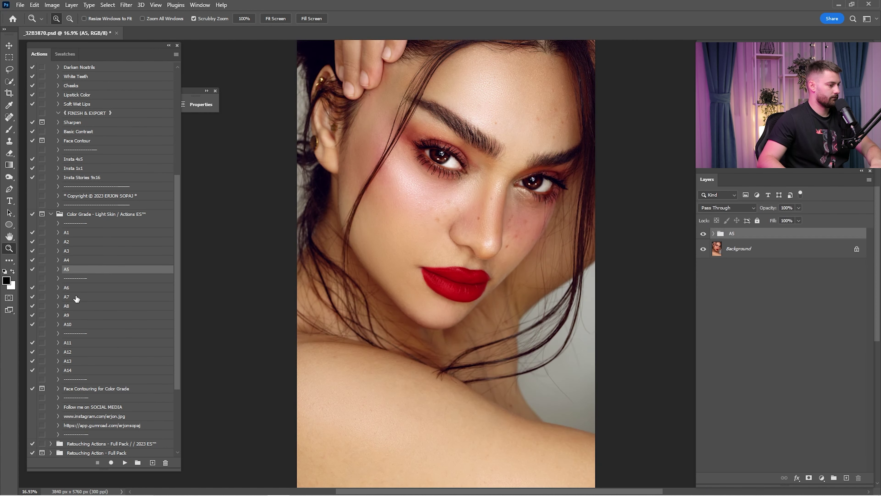
click(77, 297)
click(124, 463)
key(Delete)
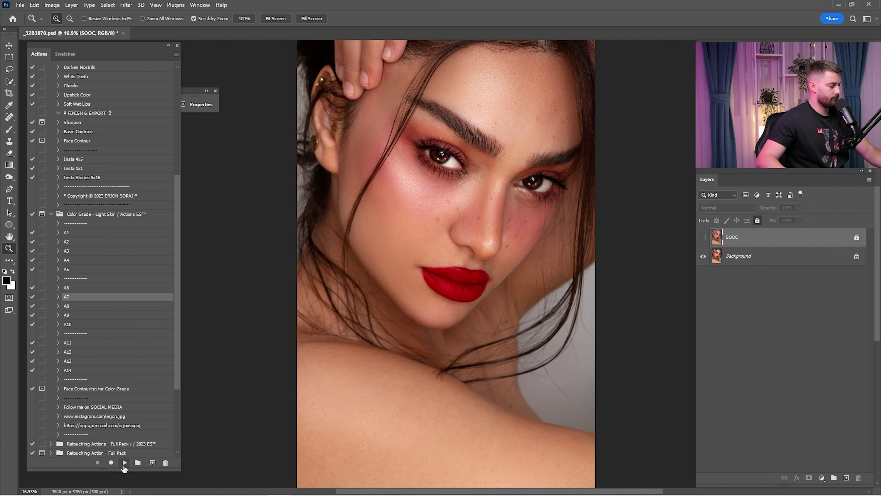
click(124, 463)
key(Delete)
- Try the A8 and A9 color grade actions, deleting each resulting group
click(77, 306)
click(125, 463)
key(Delete)
click(70, 316)
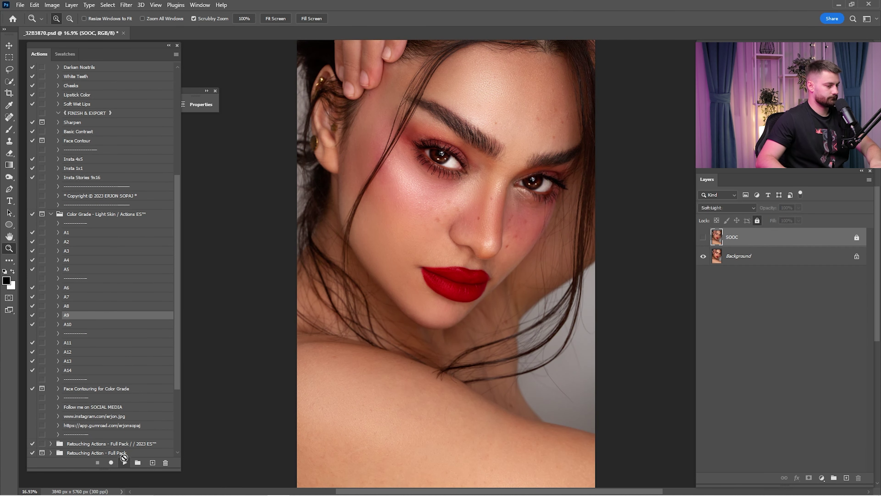
click(124, 463)
drag(733, 234, 732, 257)
click(731, 267)
click(729, 255)
key(Delete)
- Try the A10, A11 and A12 color grade actions, deleting each resulting group
click(125, 463)
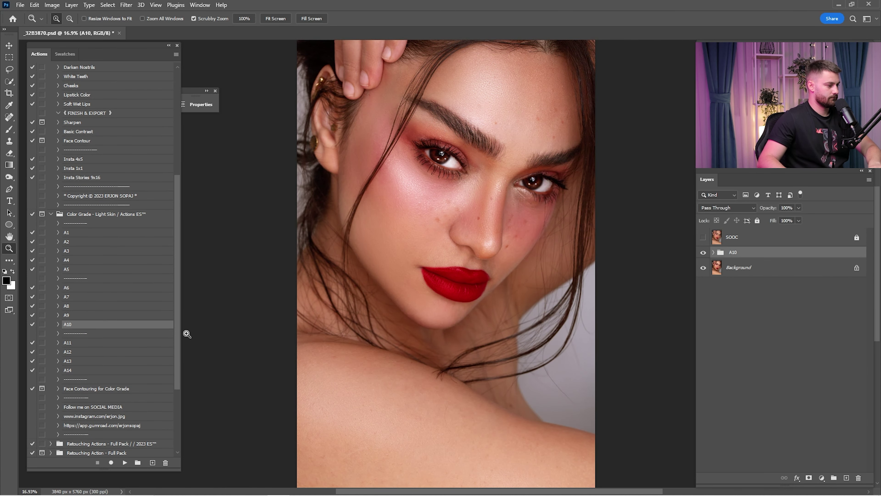
key(Delete)
click(115, 343)
click(125, 462)
key(Delete)
click(111, 352)
click(125, 463)
key(Delete)
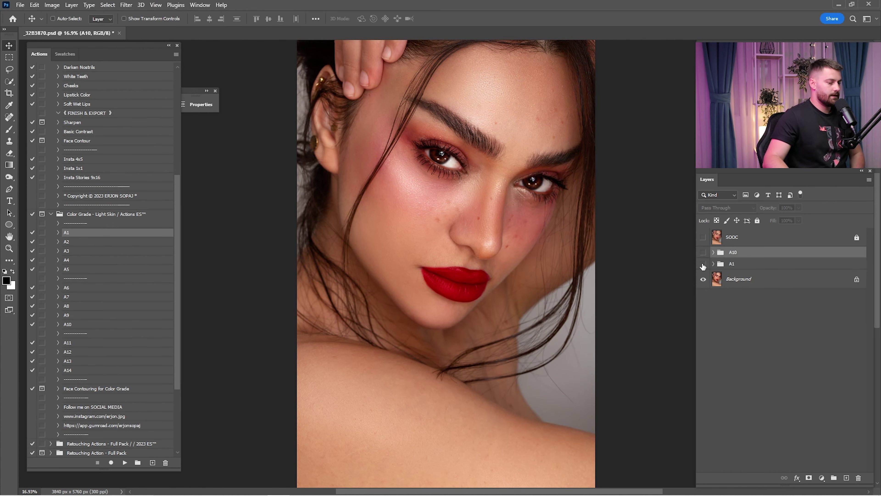
- Show the A1 group, hide all its adjustments and re-enable them one by one from Selective Color 1 up to Color Lookup 1
click(704, 264)
click(713, 264)
drag(704, 279, 702, 450)
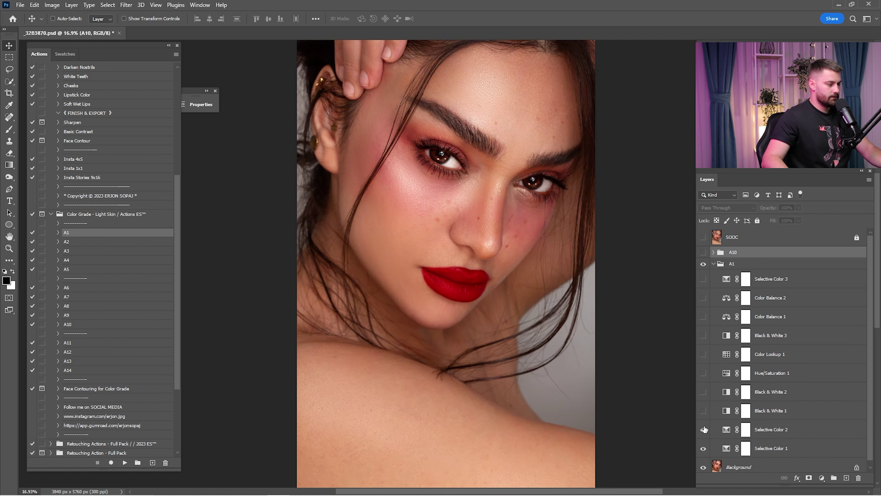
click(704, 412)
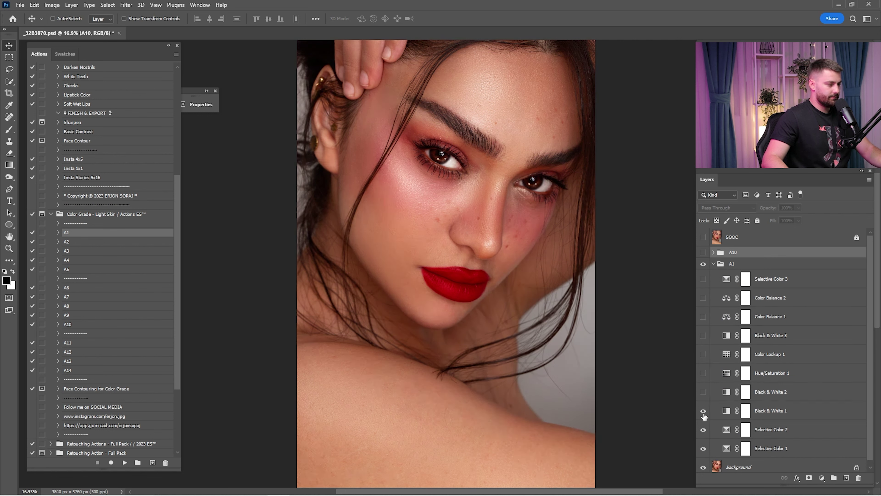
click(704, 391)
click(715, 391)
click(717, 373)
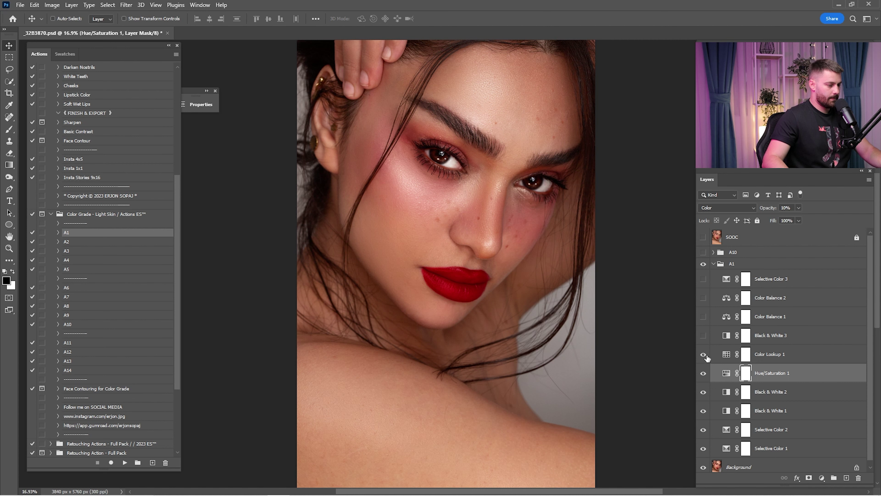
- Try the Color Lookup 1 layer at 100% opacity and undo the change
click(730, 354)
drag(796, 213, 807, 258)
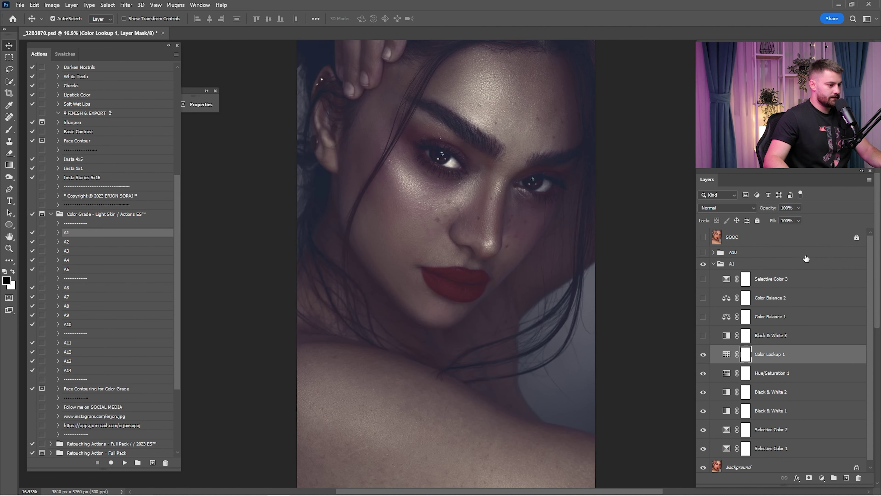
key(ctrl+z)
- Re-enable the A1 group's remaining adjustments from Black & White 3 up to Selective Color 3, and collapse the group
click(747, 335)
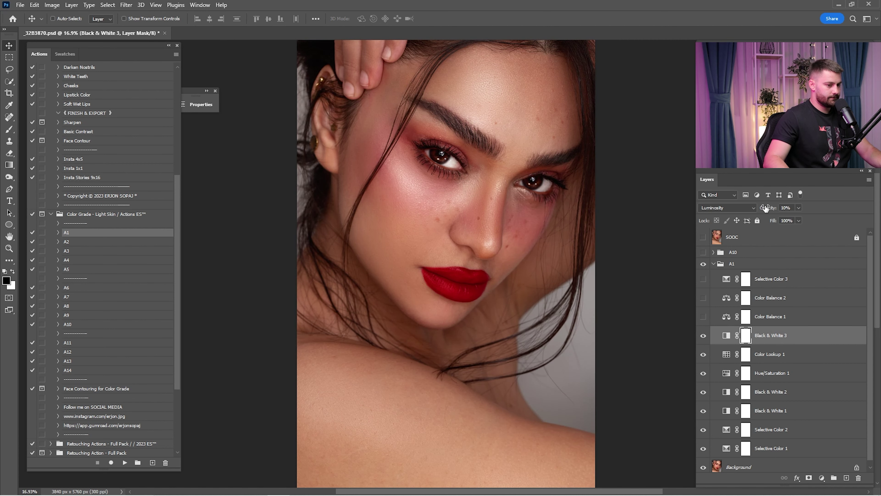
click(723, 297)
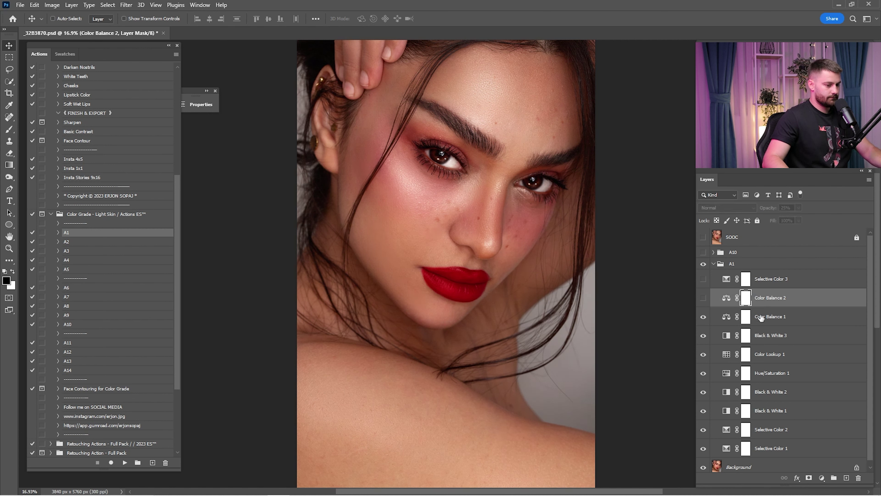
click(723, 311)
click(723, 264)
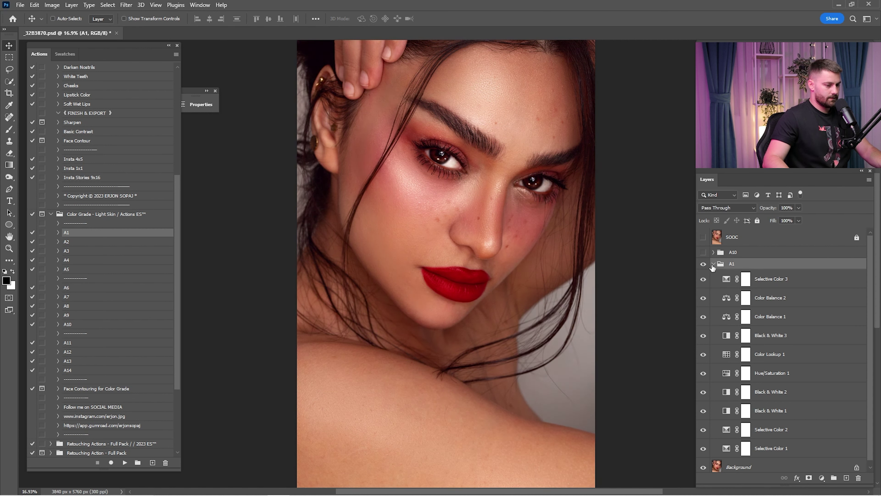
click(713, 264)
- Compare the portrait with the A1 group off and on, and set the group's opacity to 75%
click(704, 264)
click(704, 266)
click(704, 266)
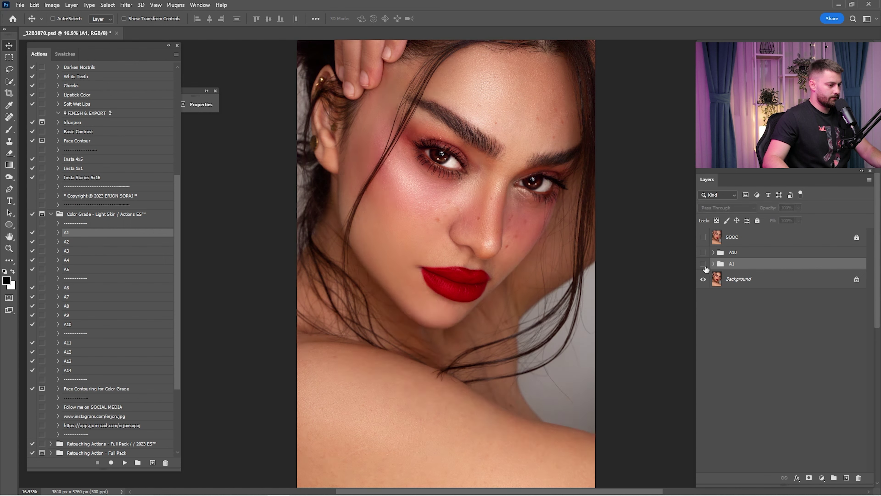
click(704, 266)
click(705, 266)
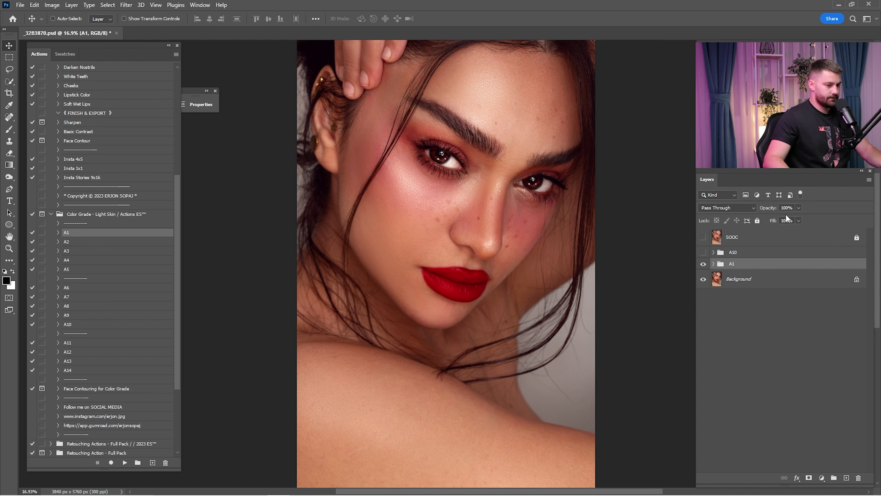
text(75)
key(Return)
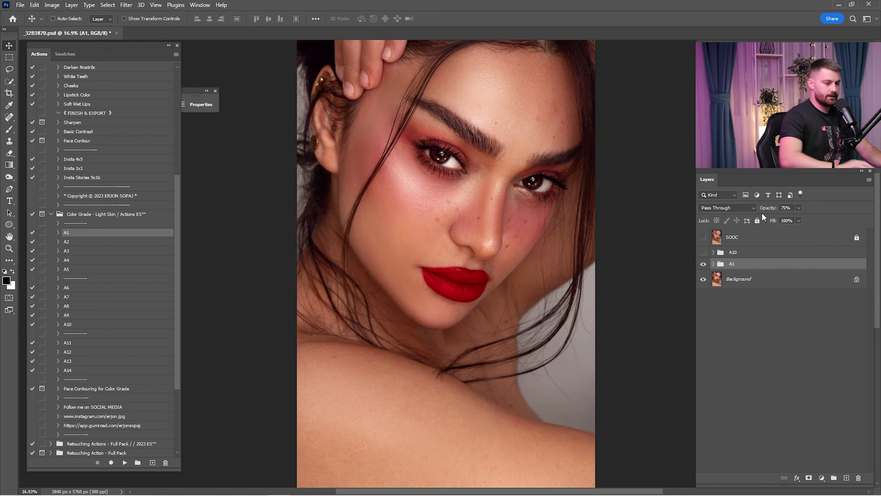
- Show the A10 group, hide its adjustments and re-enable them one by one from Black & White 1 up to Photo Filter 1, then collapse it
click(704, 252)
click(714, 252)
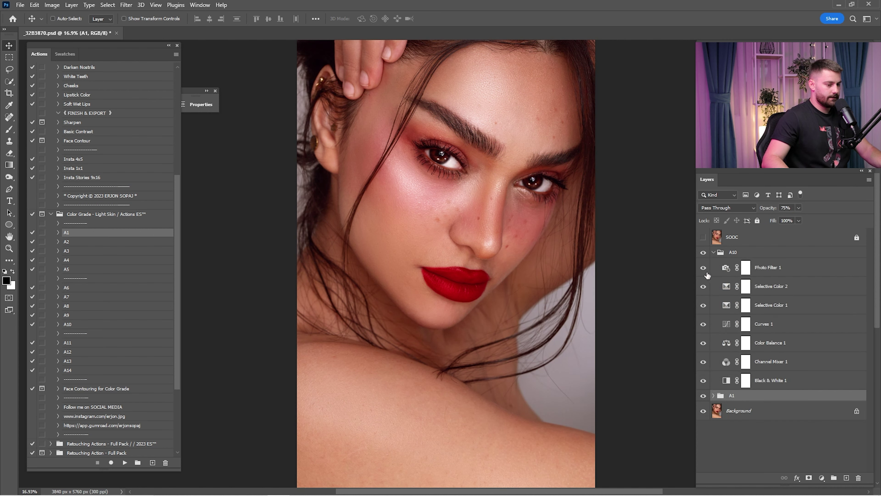
click(703, 361)
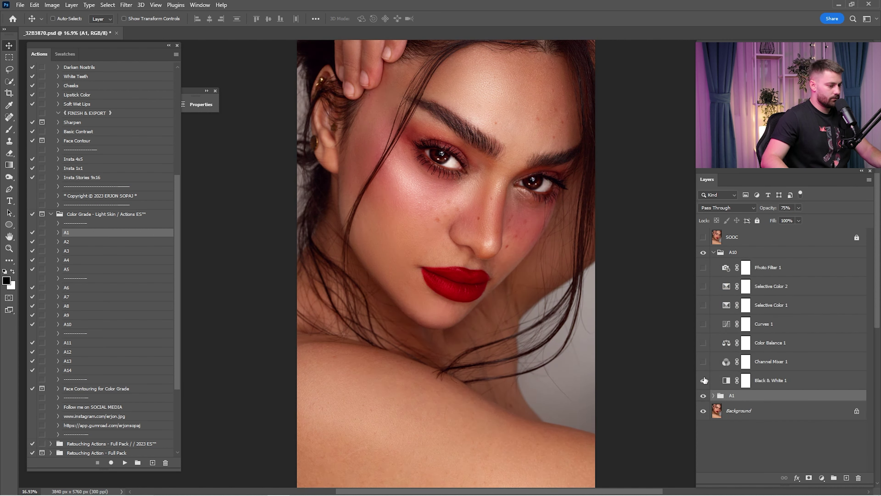
click(718, 368)
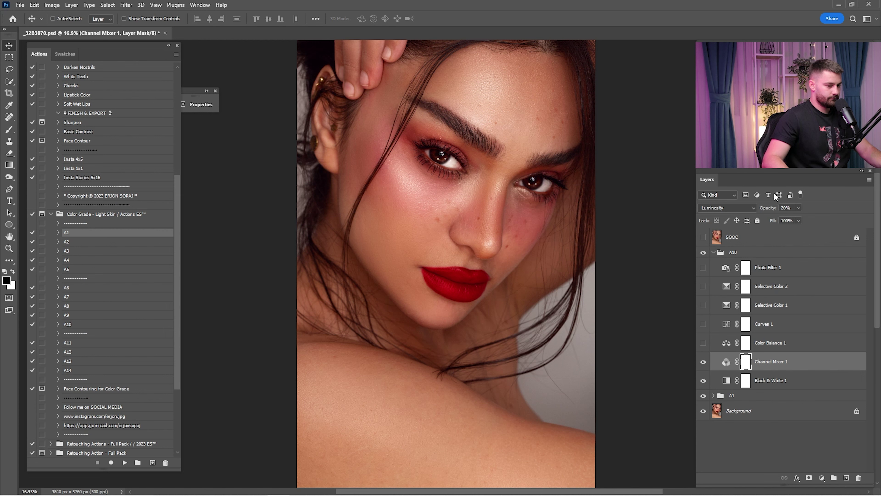
click(703, 342)
click(703, 324)
click(703, 305)
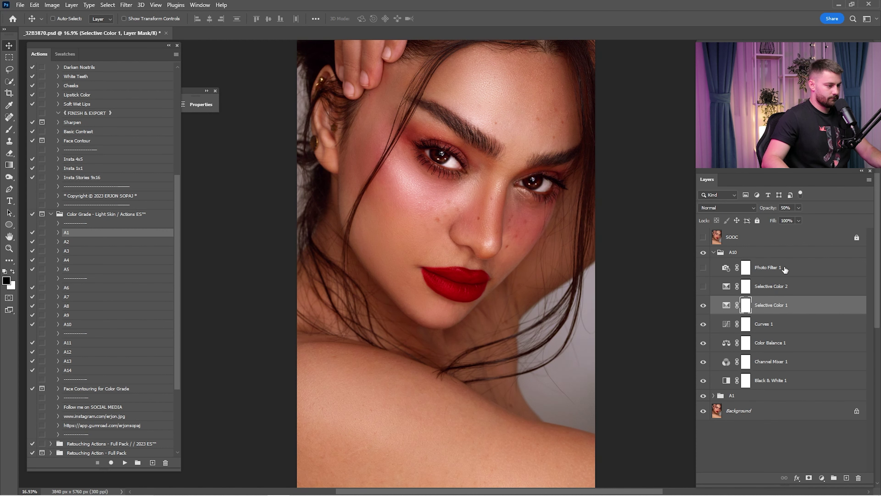
click(716, 286)
click(703, 267)
click(714, 253)
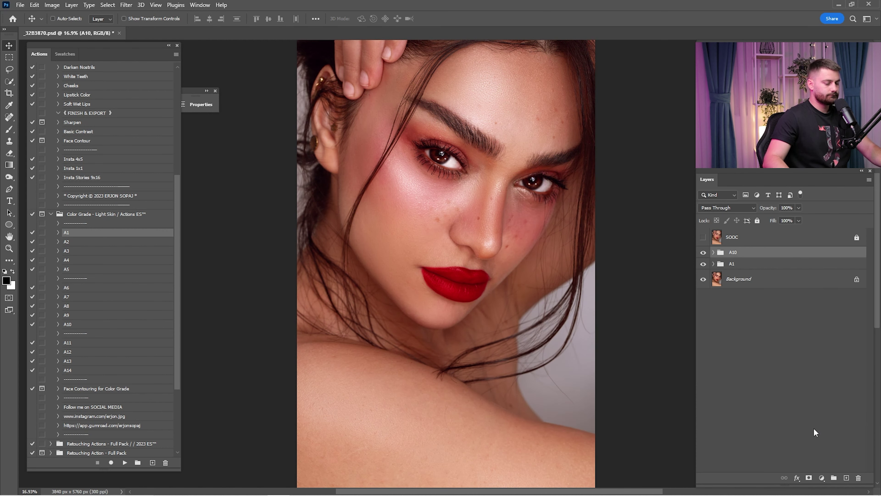
- Add a Selective Color adjustment above the A10 group with Yellows at Cyan -15, Magenta +8 and Yellow -20
click(822, 479)
click(830, 470)
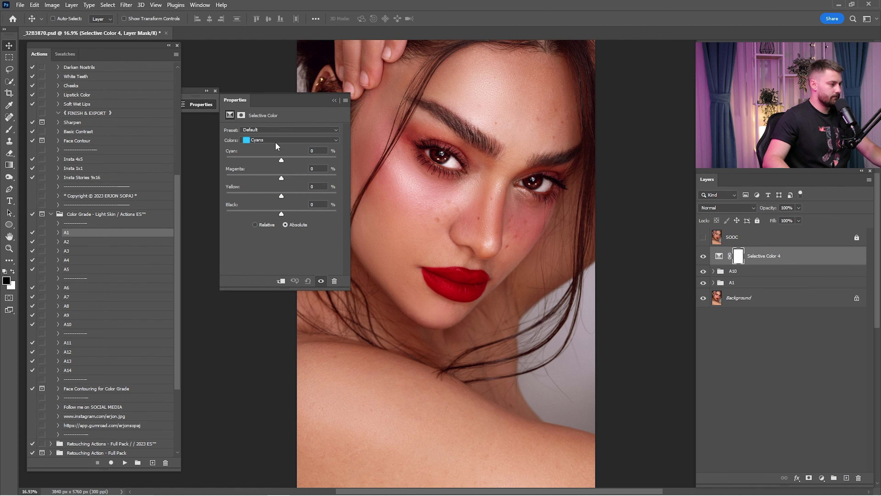
click(274, 141)
click(264, 149)
drag(285, 106, 246, 99)
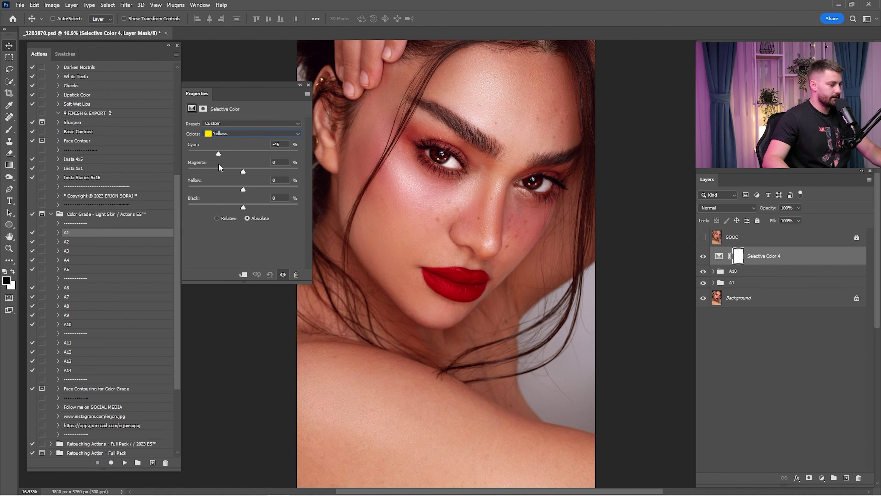
drag(230, 154, 251, 172)
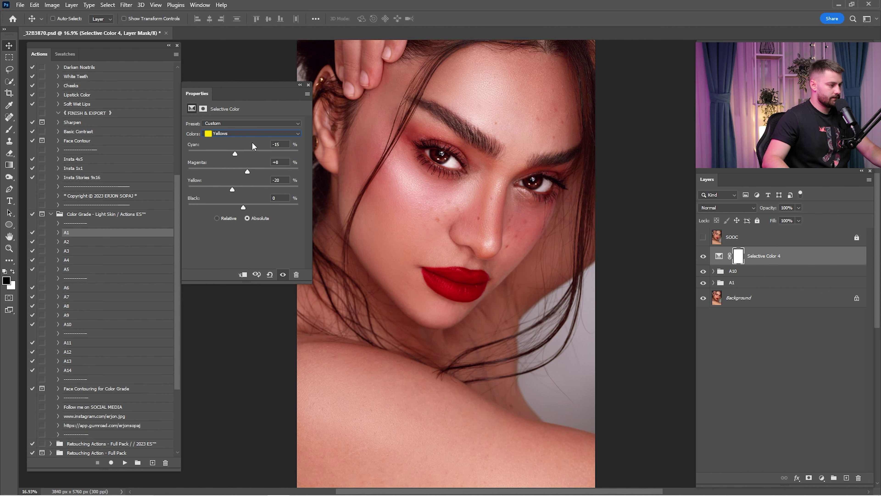
click(300, 84)
- Check the Selective Color 4 layer's effect on the portrait and set its opacity to 22%
click(702, 257)
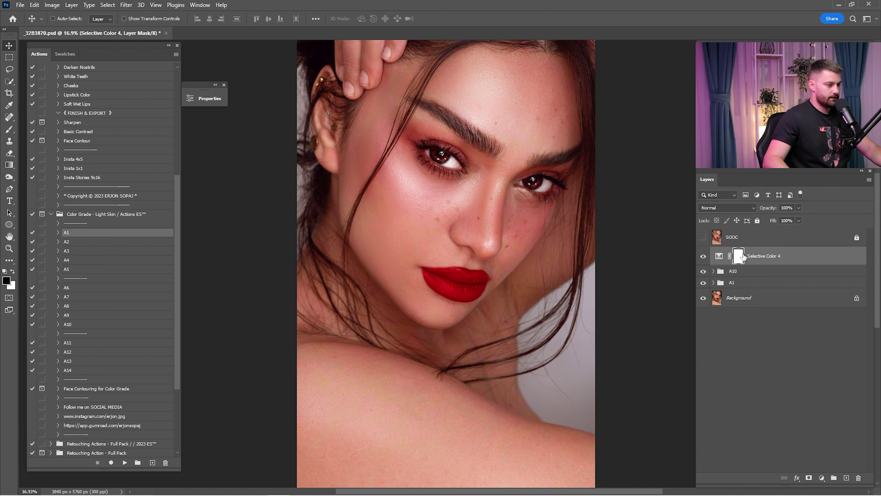
click(787, 208)
text(22)
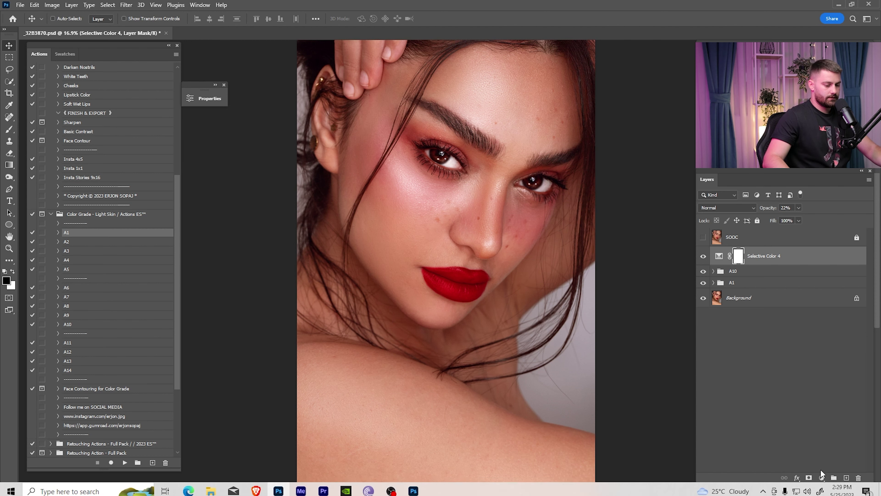
- Add another Selective Color adjustment on top with Reds at Cyan +4, Magenta +2 and Yellow +5
click(822, 478)
click(833, 470)
click(295, 134)
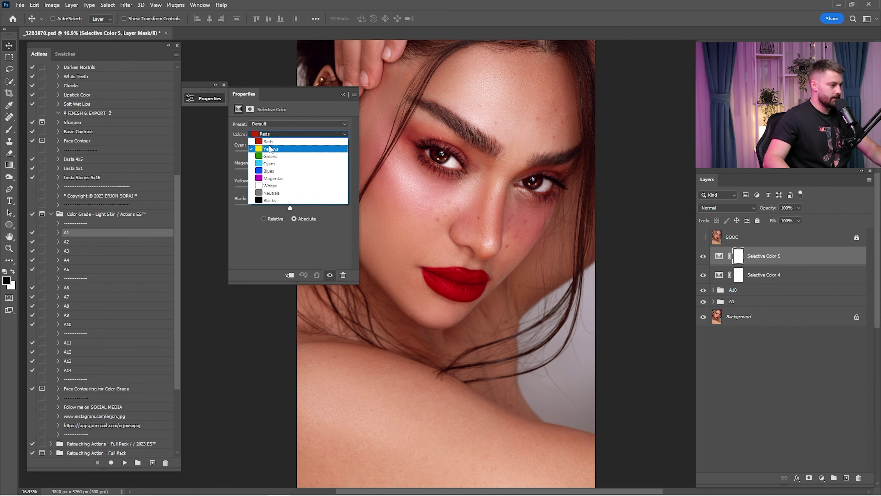
click(295, 141)
drag(290, 154, 293, 190)
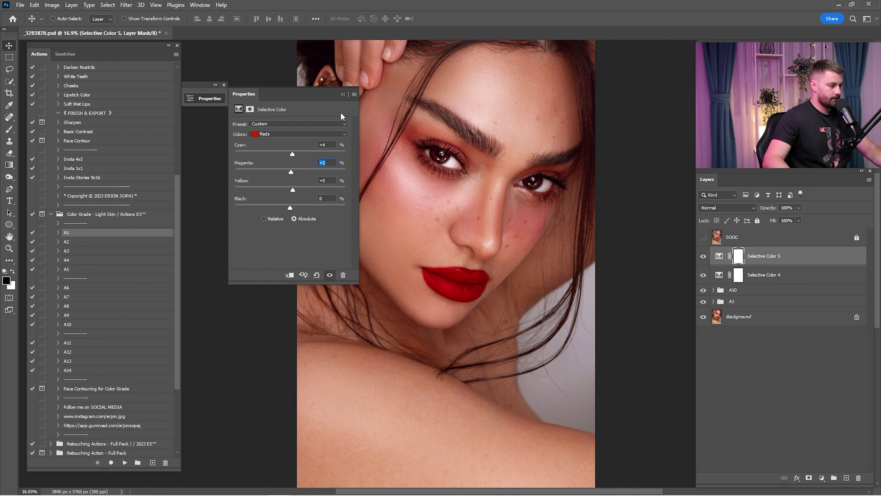
click(343, 94)
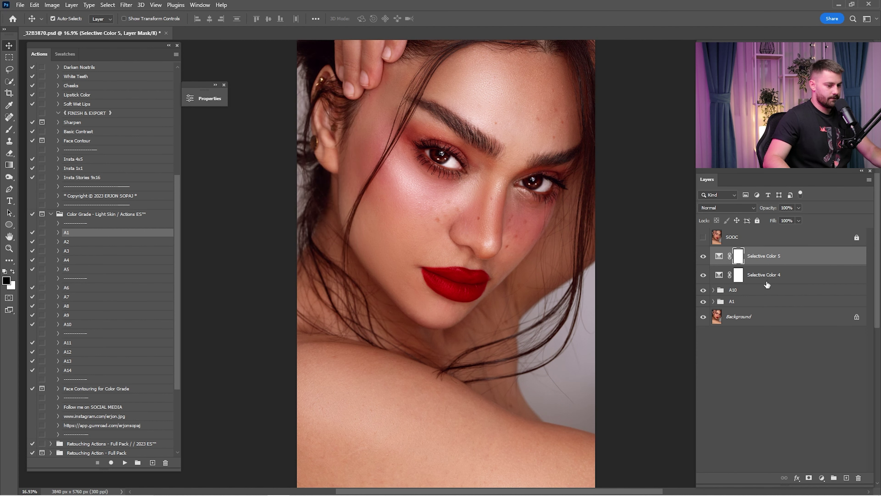
- Group both Selective Color layers with the A10 and A1 groups and name the new group Color Grade
shift+click(753, 307)
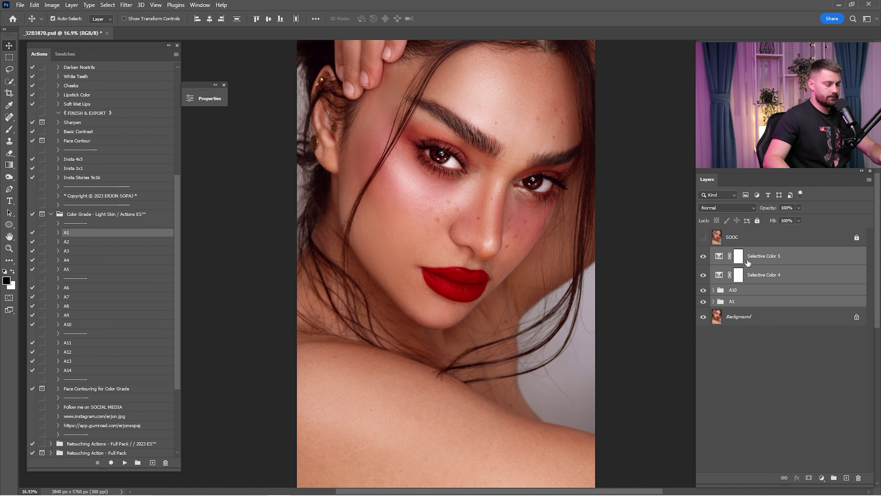
key(ctrl+g)
double_click(737, 252)
text(Co)
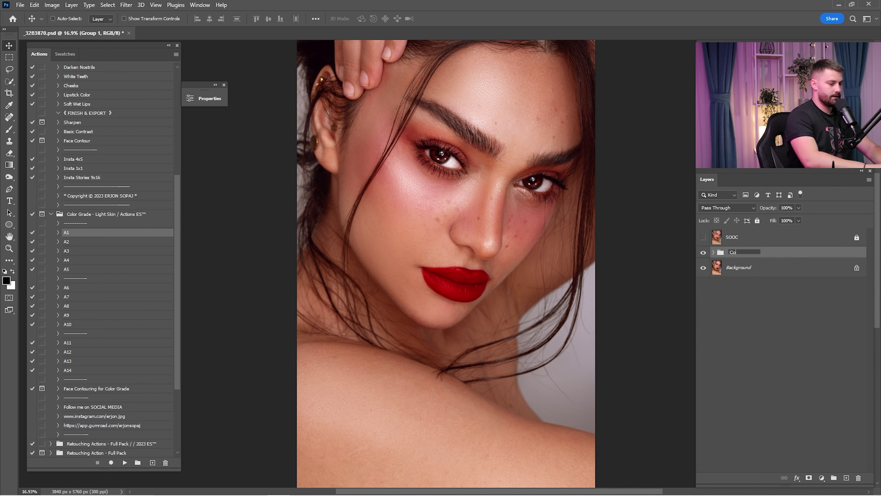
text(lor Grade)
key(Return)
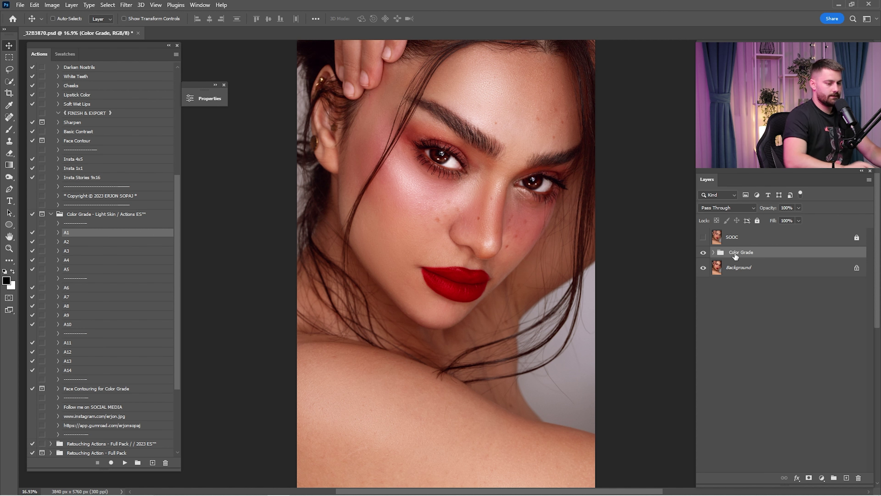
- Compare the portrait with the Color Grade group off and on several times
click(704, 253)
click(704, 253)
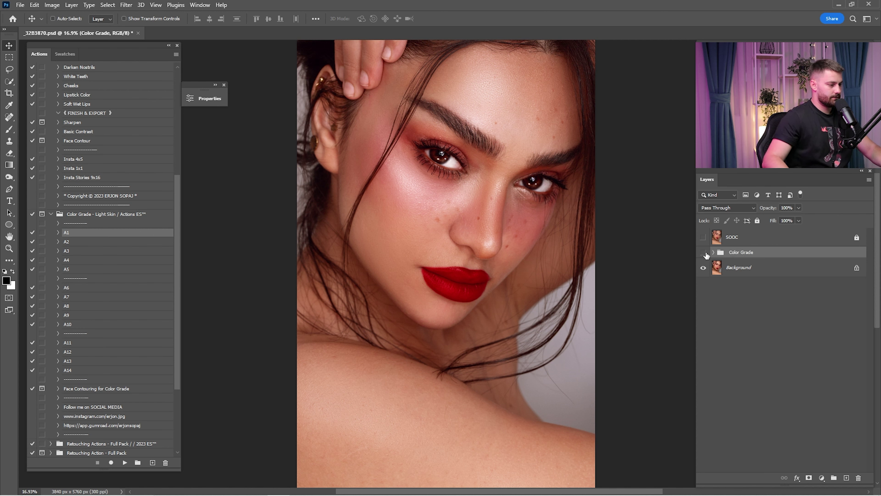
click(705, 253)
click(704, 253)
click(704, 254)
click(706, 254)
- Compare the finished edit with the original photo by toggling the SOOC layer several times
click(702, 239)
click(702, 239)
click(702, 239)
click(702, 239)
click(702, 239)
click(702, 239)
- Examine the eye and cheek up close against the SOOC original, then return to the whole portrait with SOOC hidden
key(z)
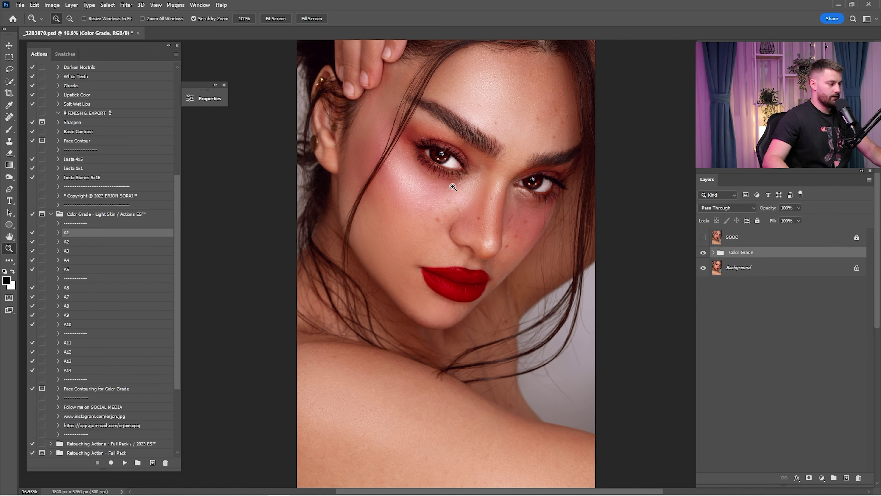
drag(448, 184, 494, 237)
drag(527, 204, 538, 217)
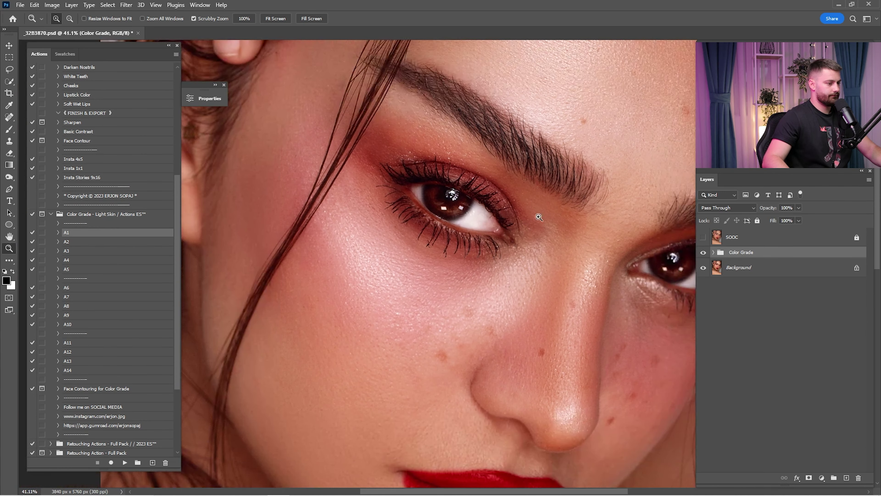
click(703, 240)
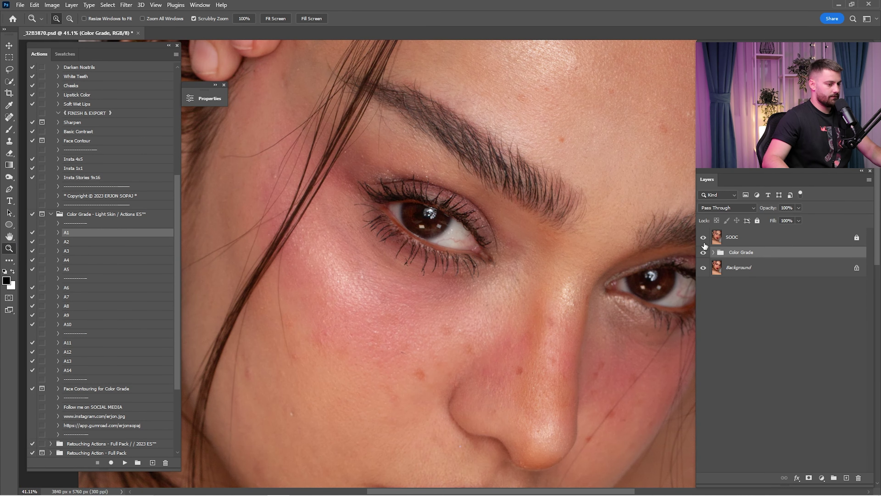
key(ctrl+0)
click(704, 239)
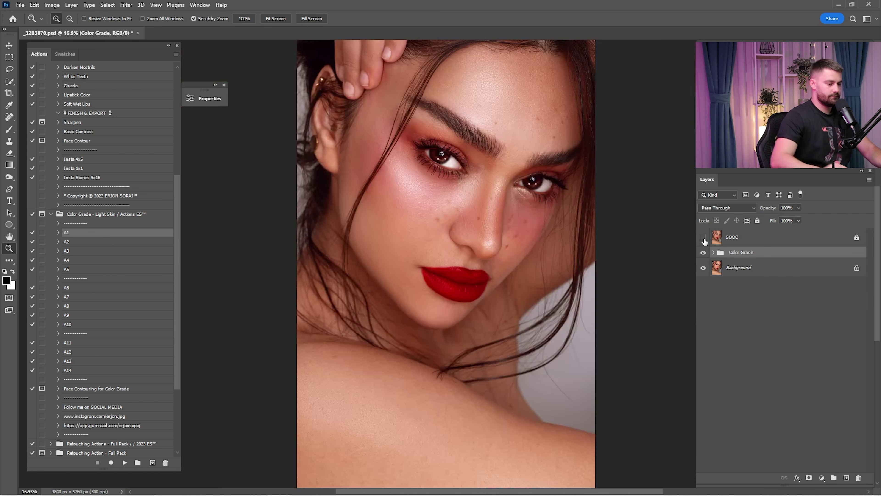
- Compare the retouch without the Color Grade group against the SOOC original, then show the group again
click(703, 254)
click(702, 239)
click(703, 237)
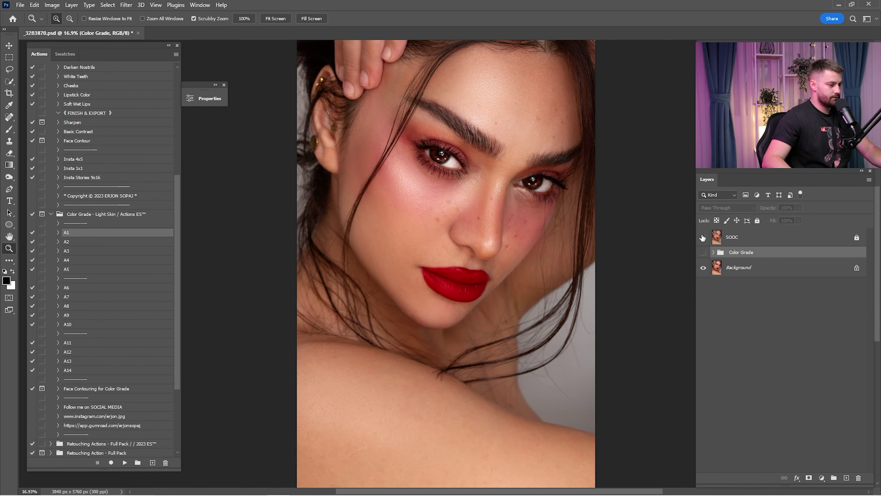
click(703, 252)
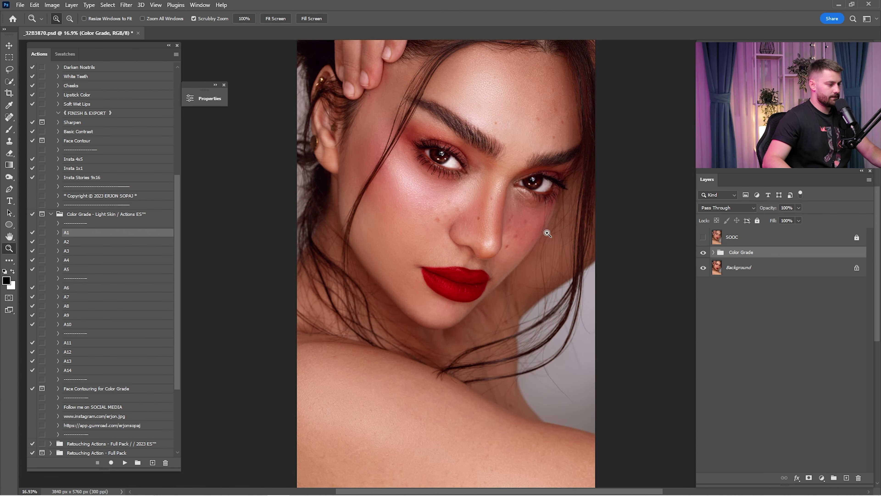
- Inspect the eye, cheek and nose up close with the SOOC layer on and off, and return to the whole portrait
drag(545, 231, 588, 256)
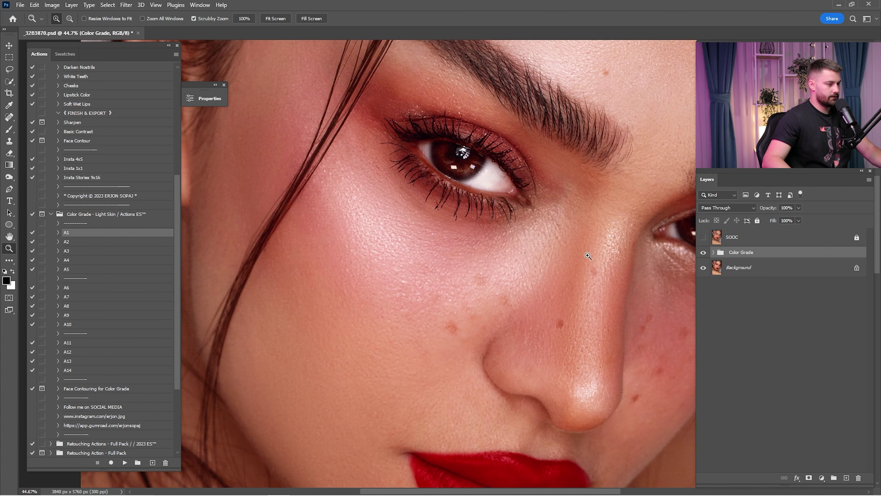
click(702, 237)
click(702, 238)
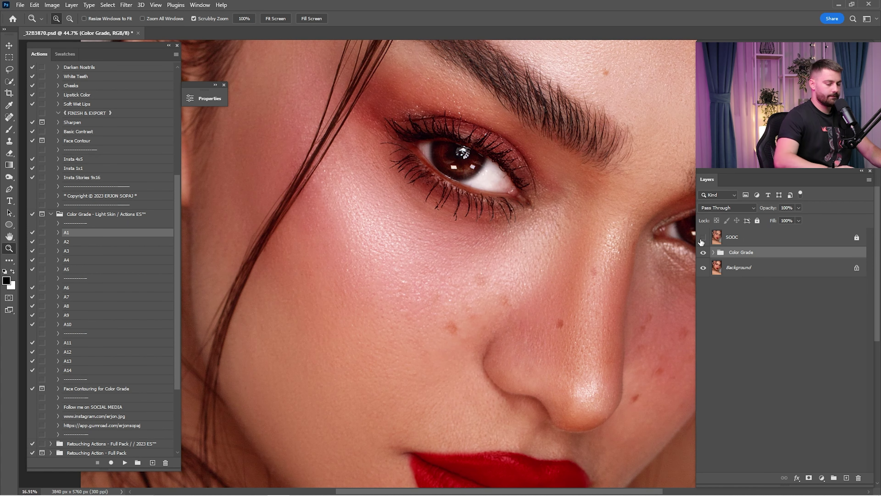
key(ctrl+0)
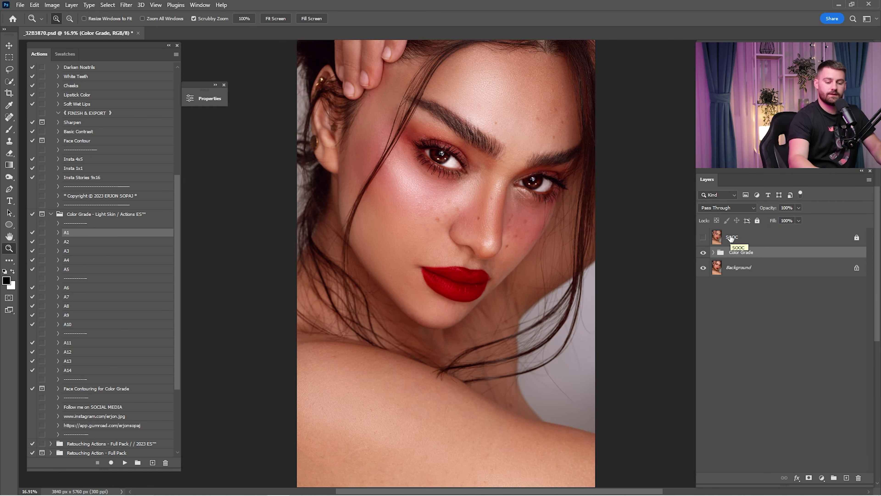